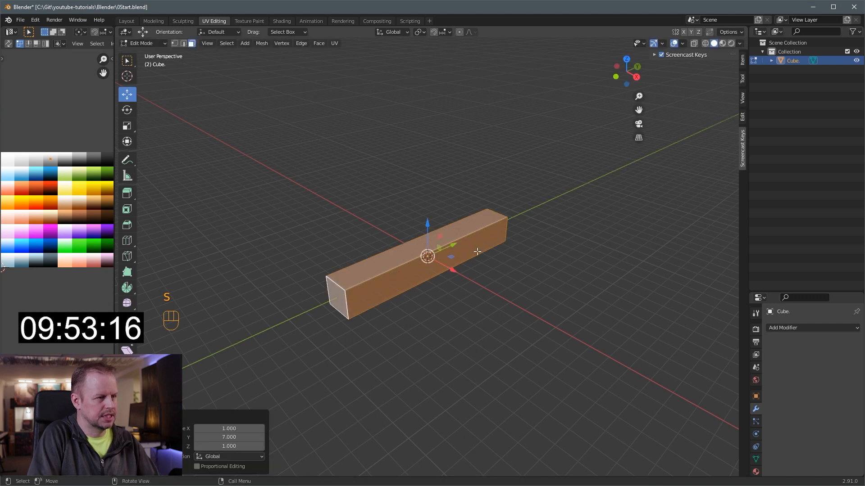
Add eight evenly spaced loop cuts across the length of the stretched cube
scroll(360, 225, "up", 3)
middle_click_drag(458, 220, 510, 196, "shift")
scroll(510, 196, "down", 1)
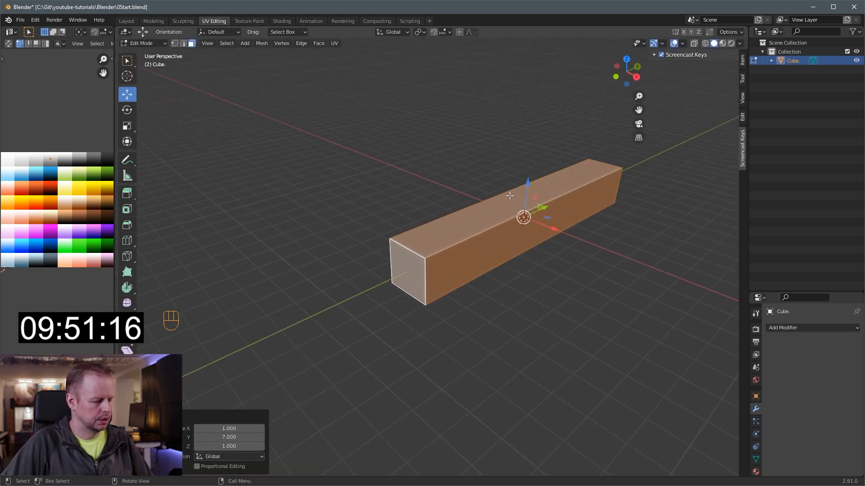
key("ctrl+r")
scroll(509, 195, "up", 8)
left_click(510, 195)
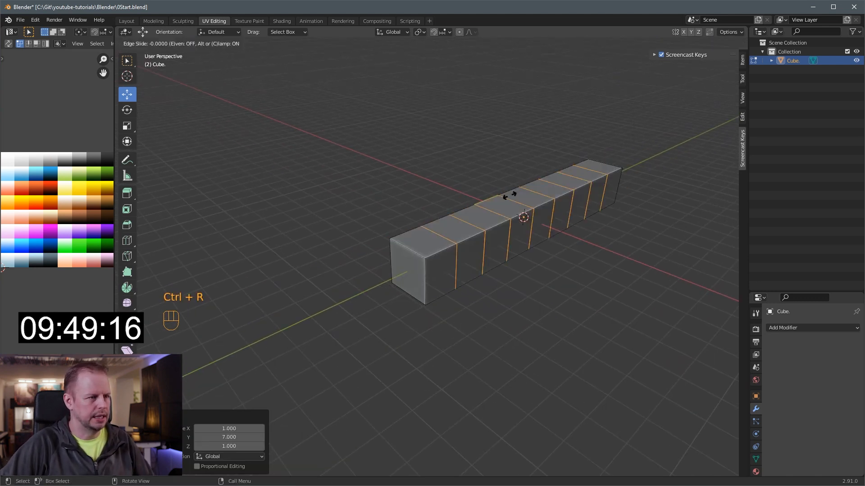
right_click(569, 231)
middle_click_drag(491, 266, 417, 313, "shift")
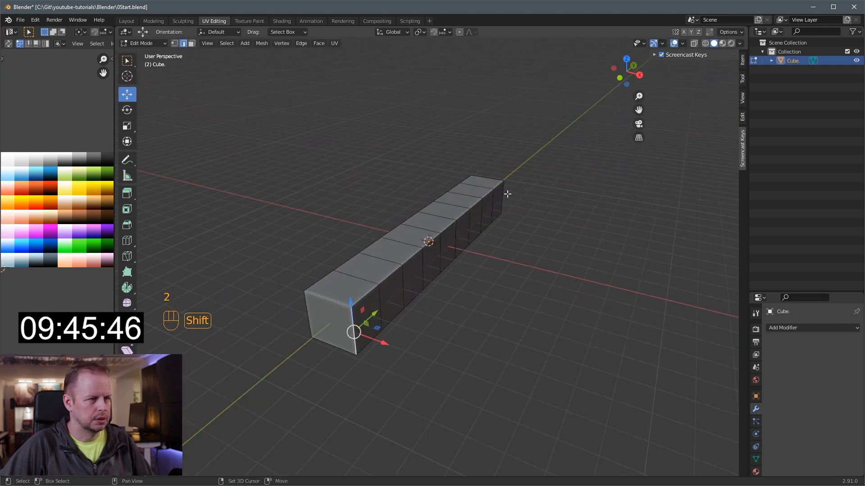
left_click(507, 194, "shift")
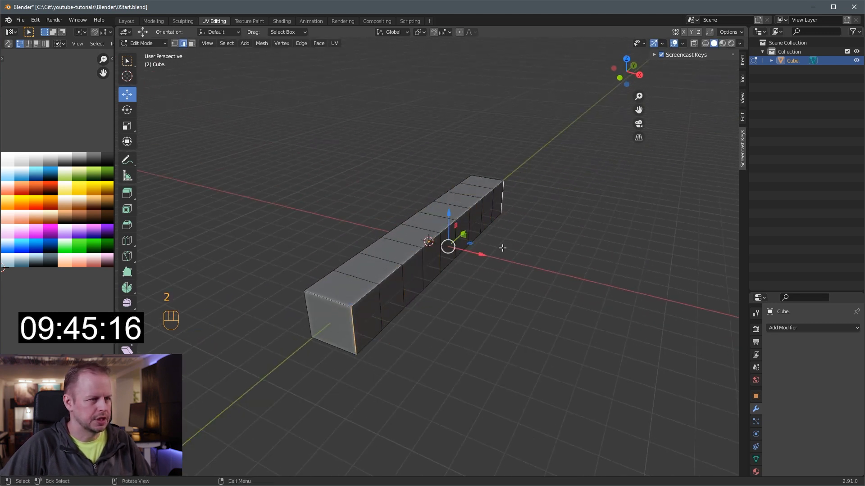
left_click_drag(479, 257, 451, 249)
key("ctrl+z")
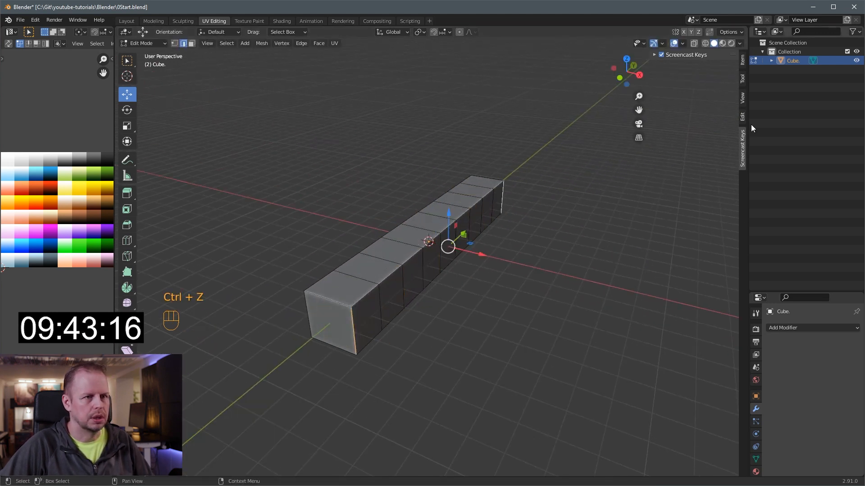
Mirror the beam across the X axis with AutoMirror
left_click(743, 117)
left_click(689, 80)
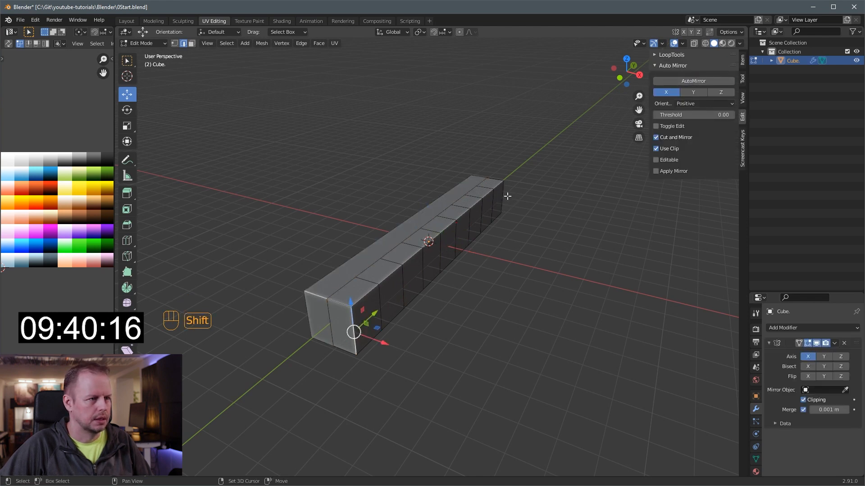
Pull the vertical corner edges at both ends in toward the centreline and scale them by 0.982 along Y
left_click(507, 197, "shift")
left_click_drag(476, 256, 461, 253)
key("s")
key("y")
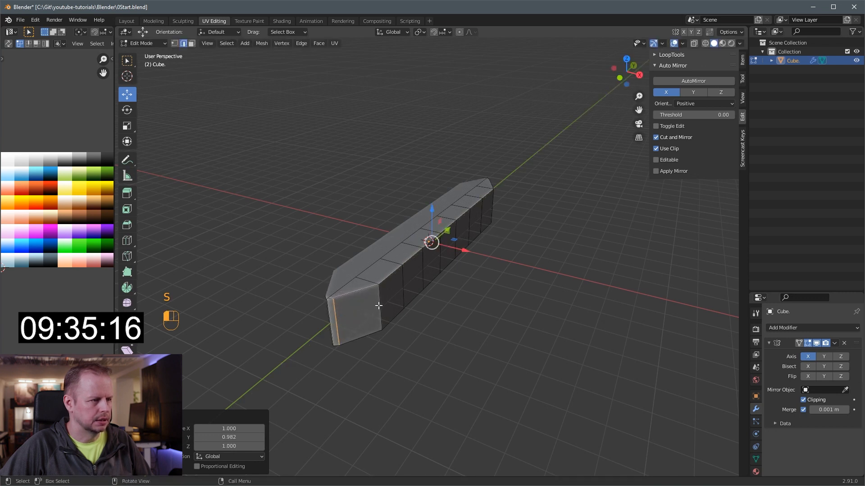
In see-through top view, move the outer vertices of the loops nearest both ends about 0.4 m toward the centreline along X
left_click(378, 306)
left_click(495, 200, "shift")
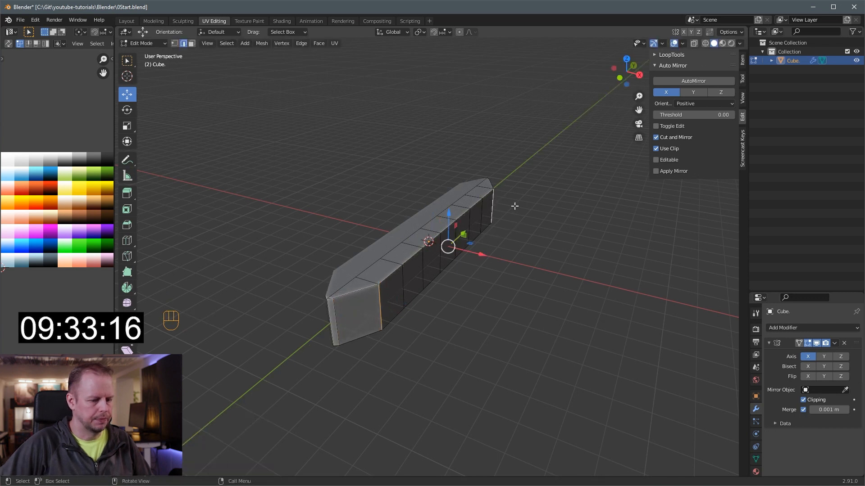
key("KP_7")
key("alt+z")
key("1")
scroll(496, 189, "down", 3, "shift")
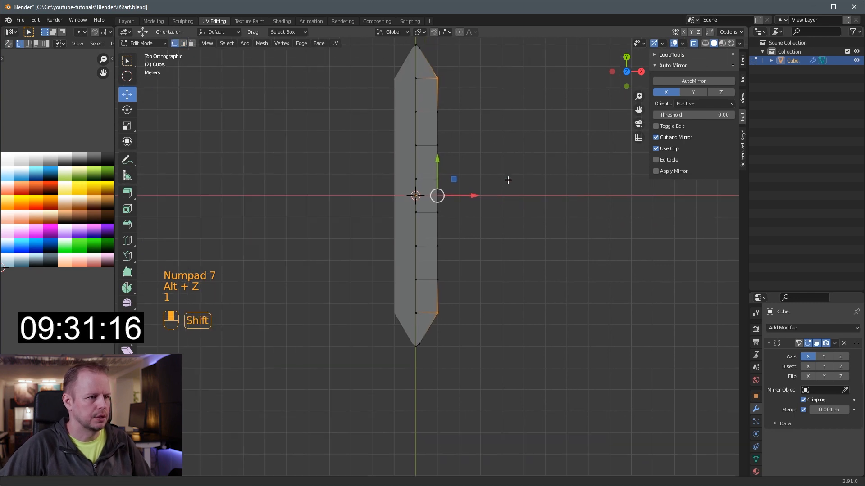
middle_click_drag(508, 180, 506, 176, "shift")
left_click_drag(470, 191, 459, 191)
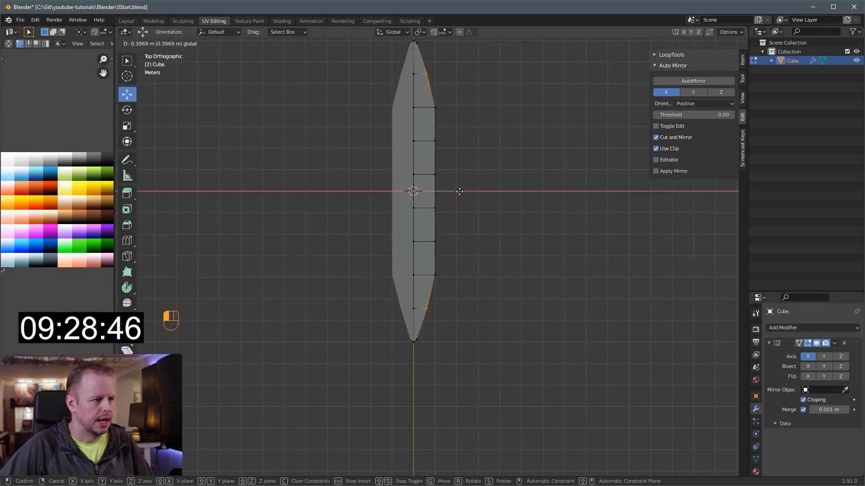
middle_click_drag(473, 157, 481, 191, "shift")
scroll(481, 197, "up", 2)
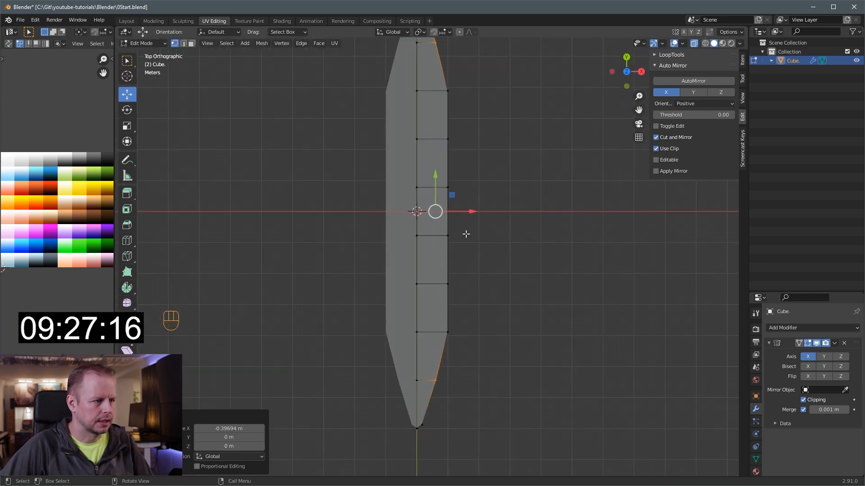
left_click_drag(475, 214, 472, 212)
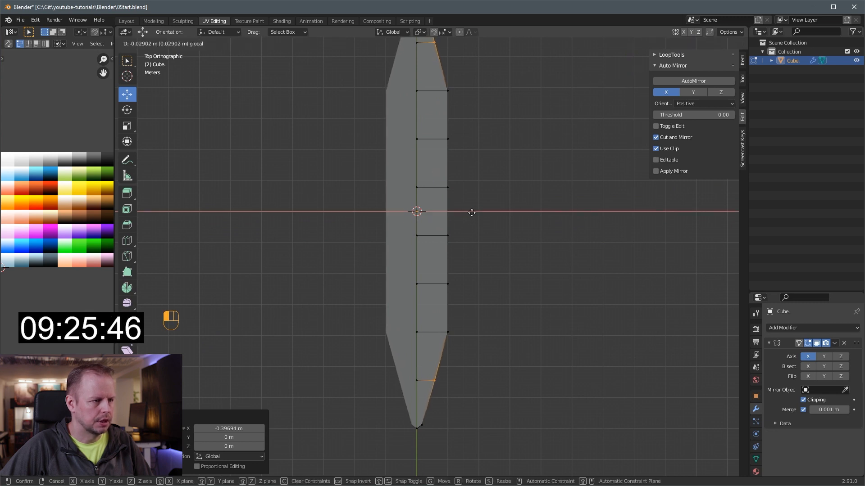
Move the outer vertices of the second loop from each end slightly inward along X to round the outline
key("a")
key("a")
key("a")
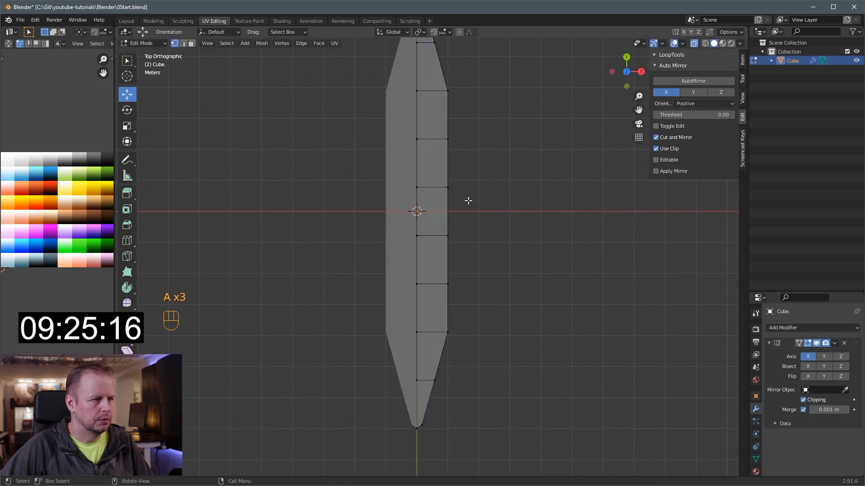
key("b")
left_click_drag(439, 76, 507, 142, "shift")
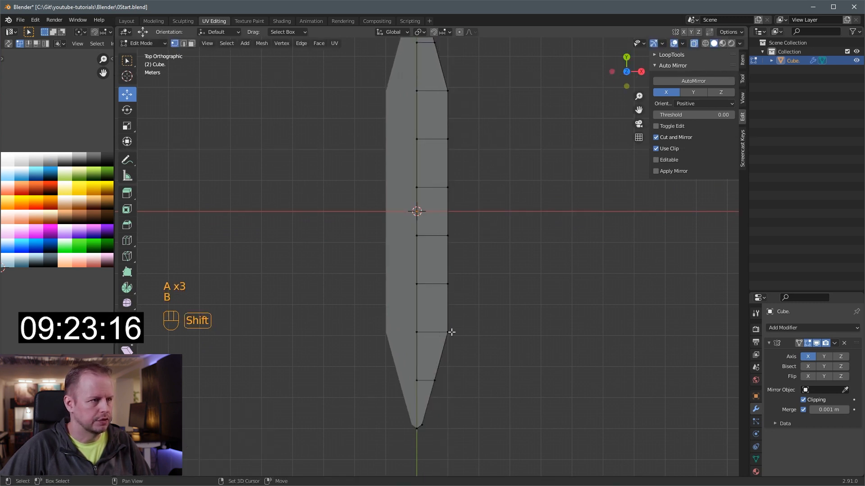
key("b")
left_click_drag(438, 80, 465, 108)
key("b")
left_click_drag(430, 322, 474, 345)
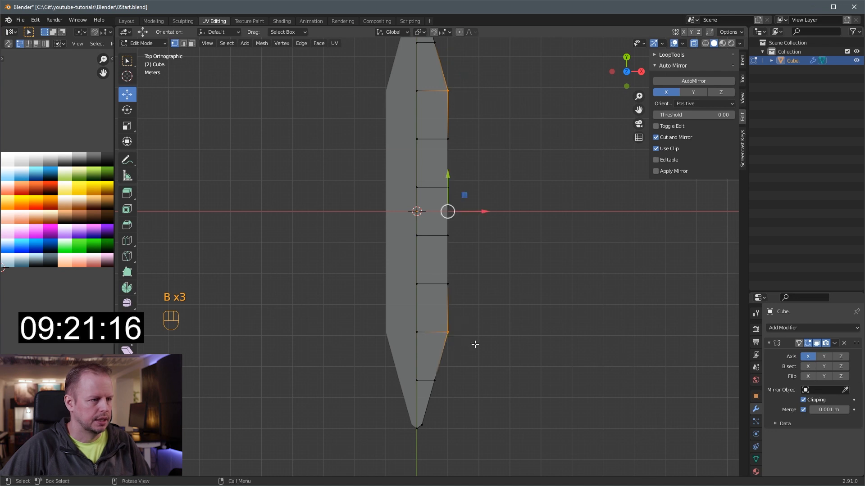
left_click_drag(482, 213, 474, 210)
Move the outer vertices of the two middle loops outward along X by about 0.015 m
key("a")
key("a")
key("a")
key("b")
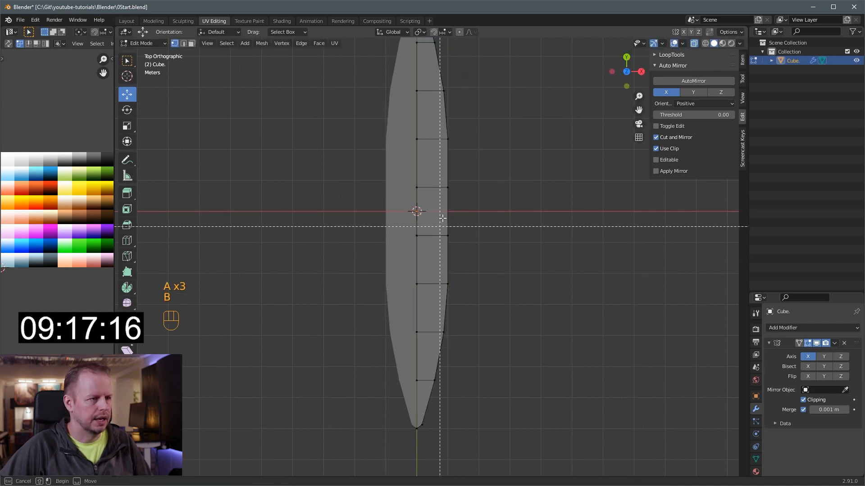
left_click_drag(444, 178, 464, 251)
left_click_drag(473, 210, 485, 208)
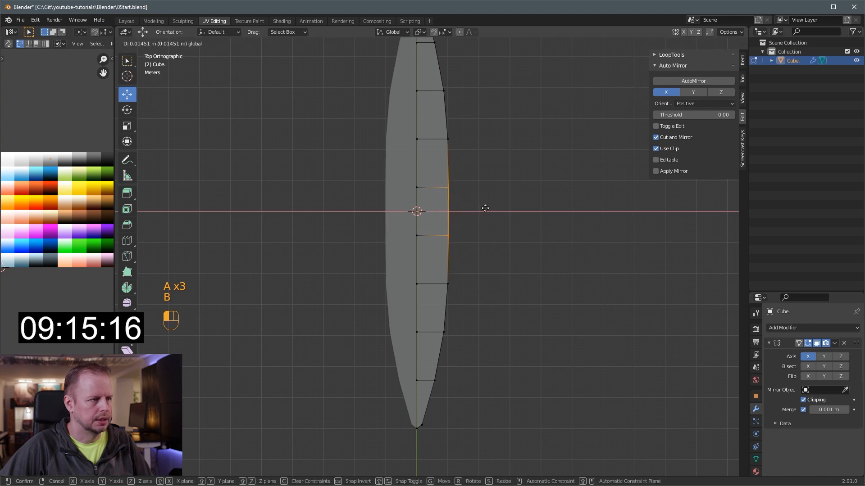
left_click(486, 208)
Select the strip of top faces from end to end and lower it 1 m along Z with snapping
middle_click_drag(487, 208, 504, 162)
key("3")
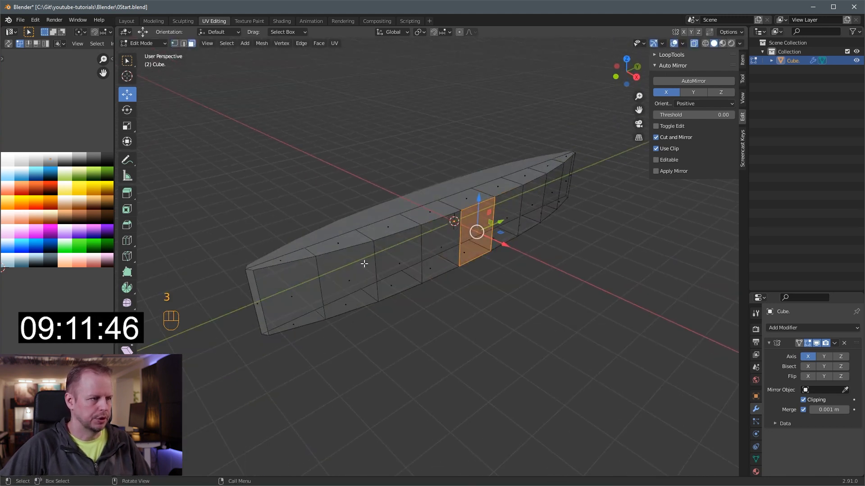
left_click(292, 254)
left_click(564, 156, "ctrl")
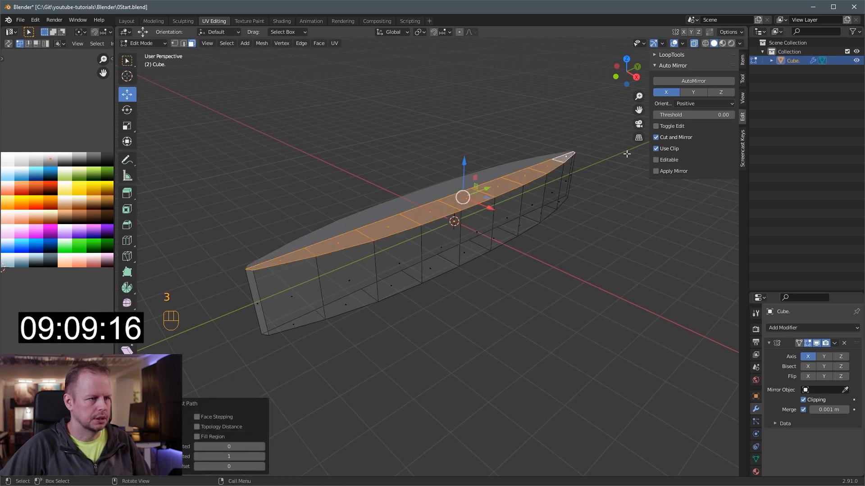
key("KP_3")
left_click_drag(477, 171, 480, 200, "ctrl")
Add a horizontal loop cut around the hull's sides at about mid-height
middle_click_drag(314, 170, 328, 329)
key("ctrl+r")
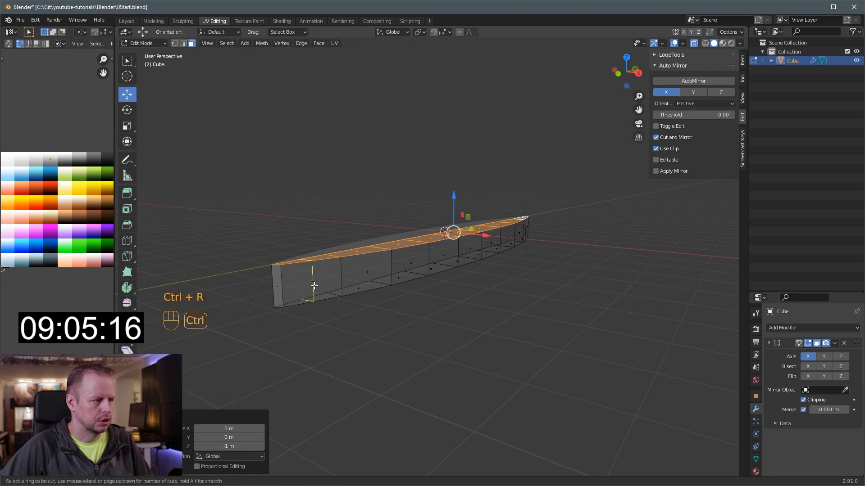
left_click(299, 285)
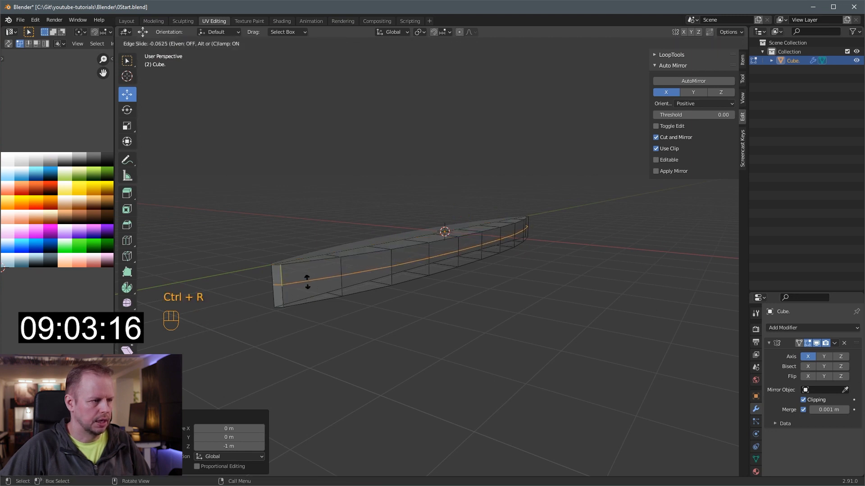
left_click(351, 301)
In right side view, move the bottom corner vertices at the hull's -Y end inward to slope the bow
key("KP_3")
key("1")
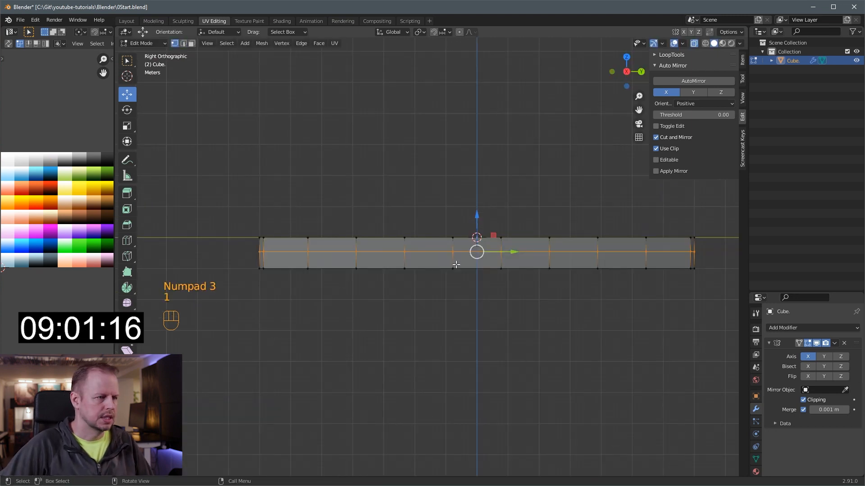
scroll(416, 249, "up", 3)
middle_click_drag(416, 248, 512, 246, "shift")
scroll(475, 252, "down", 1)
key("a")
key("a")
key("a")
scroll(563, 248, "down", 1)
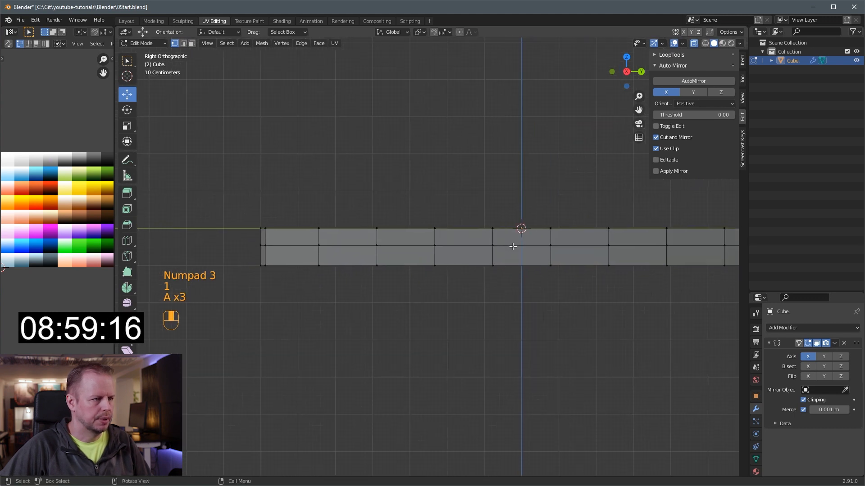
key("a")
key("a")
key("a")
scroll(561, 252, "down", 1)
middle_click_drag(581, 244, 520, 248, "shift")
key("a")
key("a")
key("a")
key("b")
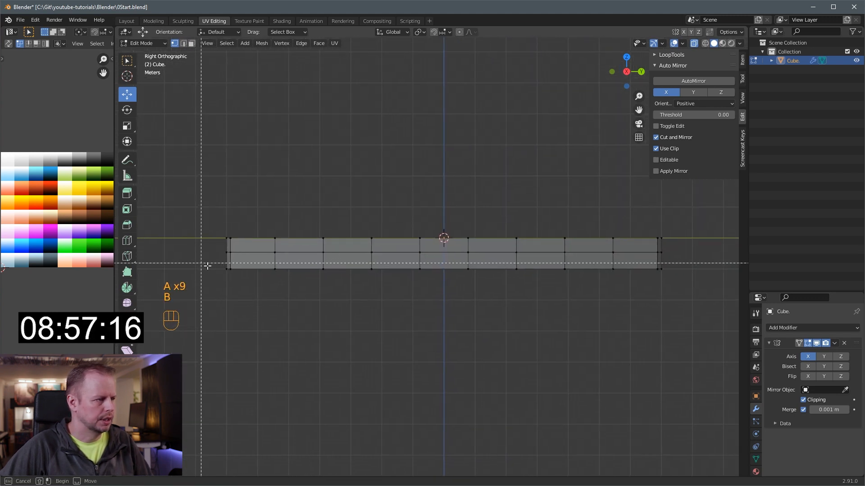
left_click_drag(214, 269, 271, 300)
key("b")
left_click_drag(213, 262, 255, 287)
key("g")
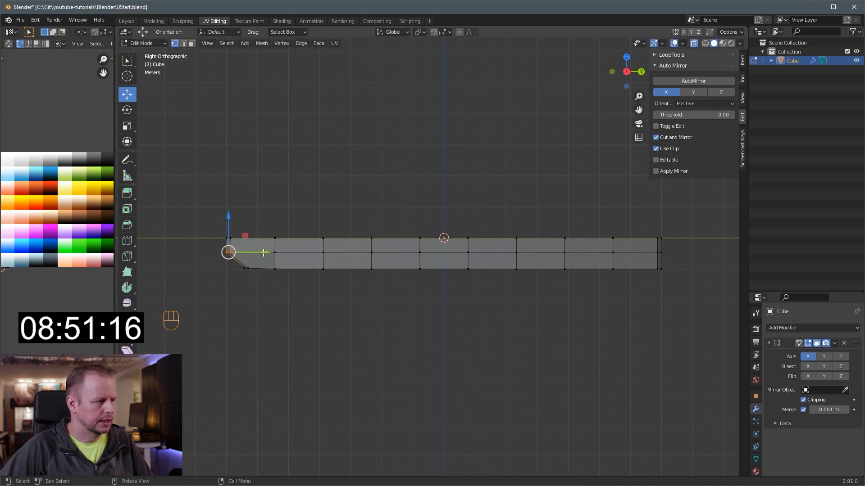
Shift the bow's mid-height vertices slightly inward and move its top vertices -0.20311 m in Y and 0.087048 m in Z
left_click_drag(263, 252, 267, 252)
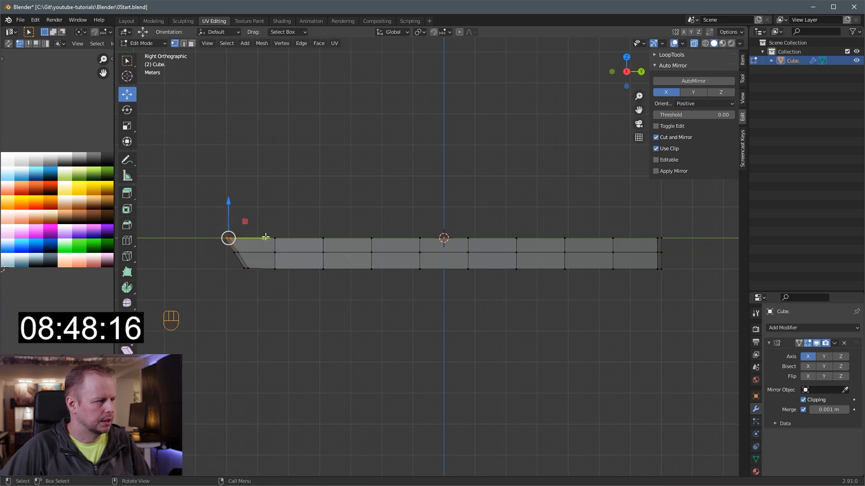
key("g")
left_click(260, 233)
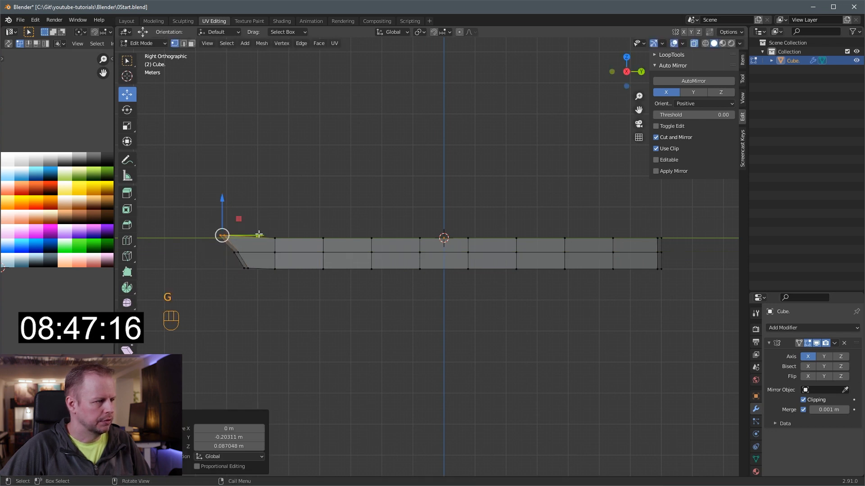
Add a vertical loop cut in the bow segment and lower its top vertices by about 0.06 m
key("ctrl+r")
left_click(267, 239)
right_click(268, 239)
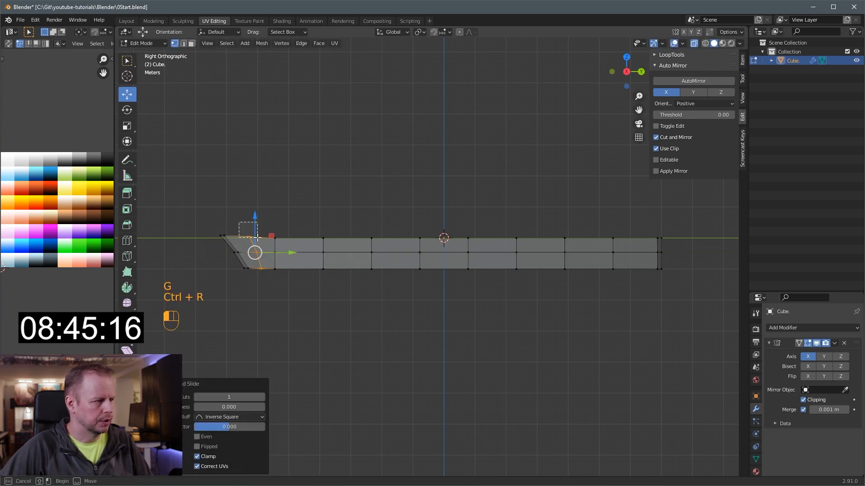
left_click_drag(257, 237, 263, 245)
key("g")
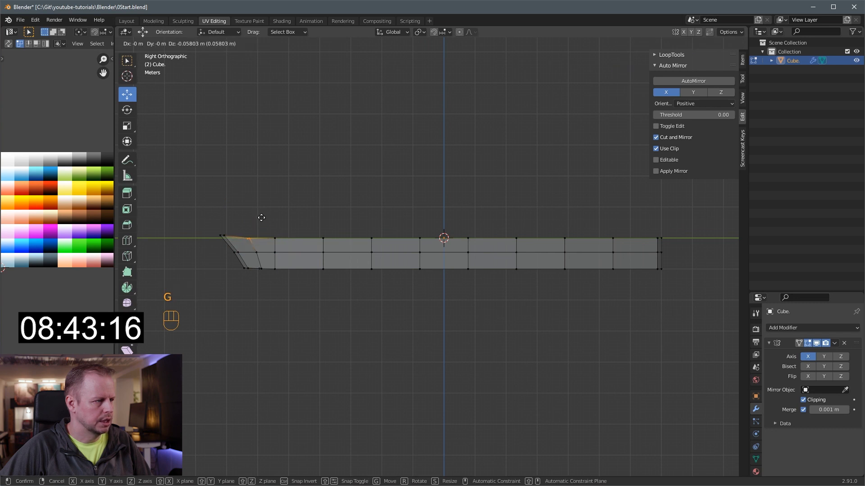
left_click(262, 217)
Move the top vertices of the bow's first three columns slightly up and outward together
key("a")
key("a")
key("a")
key("b")
left_click_drag(205, 220, 303, 242)
key("g")
left_click(303, 241)
Move the top vertices of the third bow column 0.087048 m in Y and -0.043524 m in Z
key("a")
key("a")
key("a")
key("b")
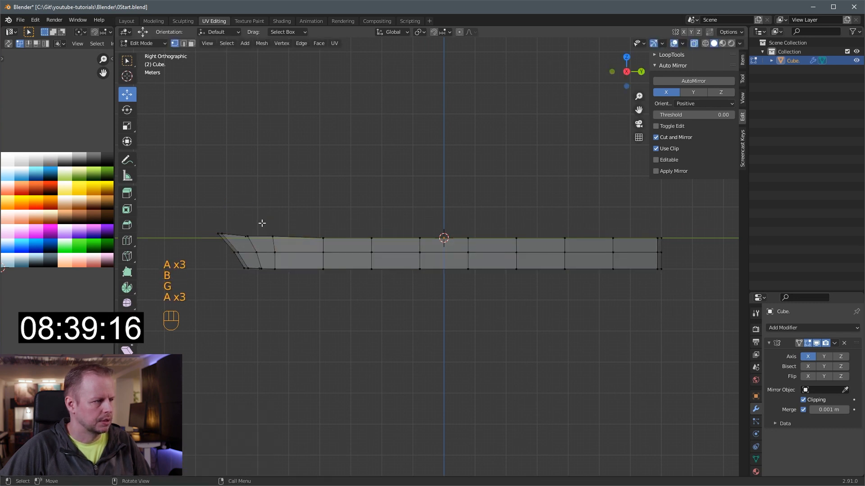
left_click_drag(259, 220, 294, 245)
key("g")
left_click(292, 243)
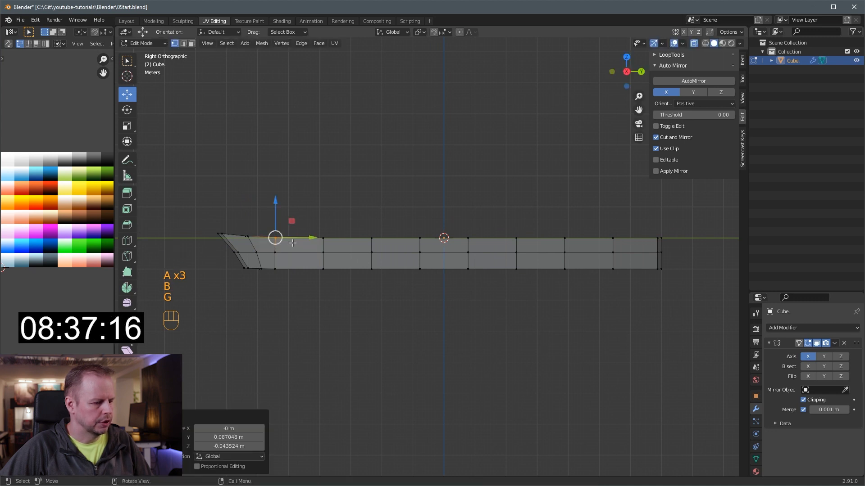
Slope the hull's +Y end by moving its mid-height and bottom vertices inward
key("a")
key("a")
key("a")
key("b")
left_click_drag(640, 221, 684, 261)
key("g")
key("a")
key("a")
key("a")
key("b")
left_click_drag(621, 261, 676, 249)
key("a")
key("a")
key("a")
key("b")
Move the bottom corner vertices of the bow 0.014508 m in both Y and Z
key("a")
key("a")
key("a")
key("b")
left_click_drag(236, 258, 252, 272)
key("g")
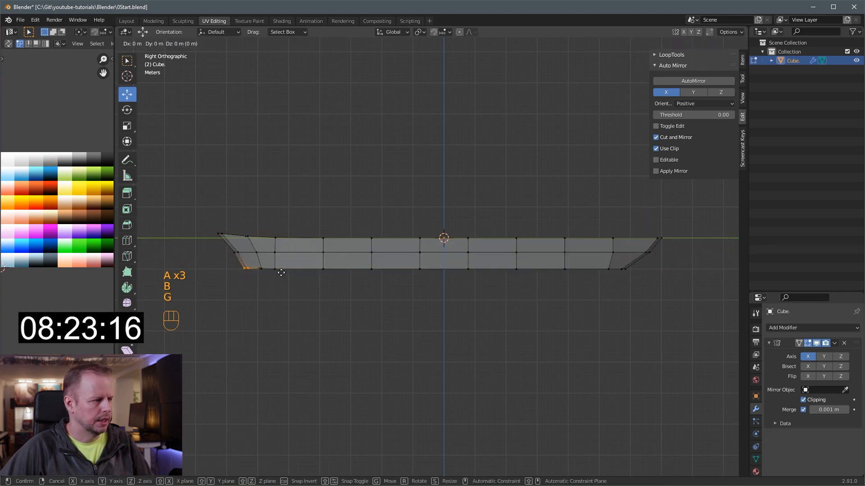
left_click(282, 273)
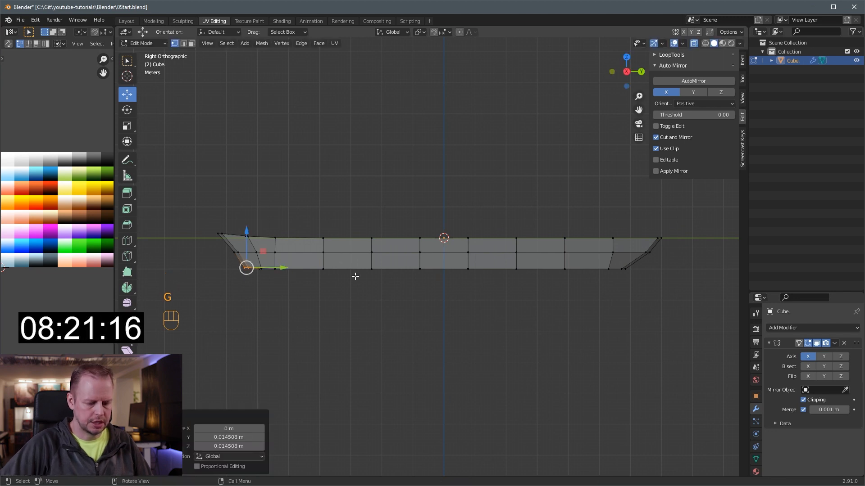
Select the hull side's full bottom edge run from end to end and straighten it by scaling to 0 along X
key("KP_1")
middle_click_drag(355, 277, 440, 272)
key("alt+z")
scroll(440, 272, "up", 2)
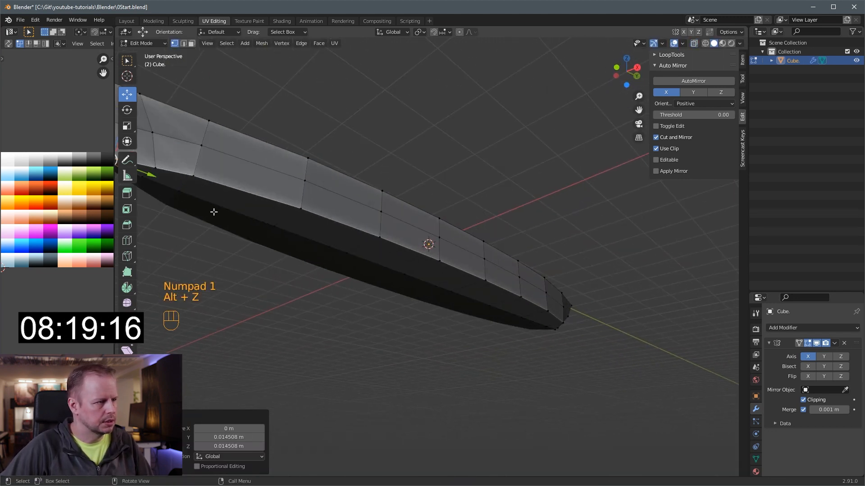
key("2")
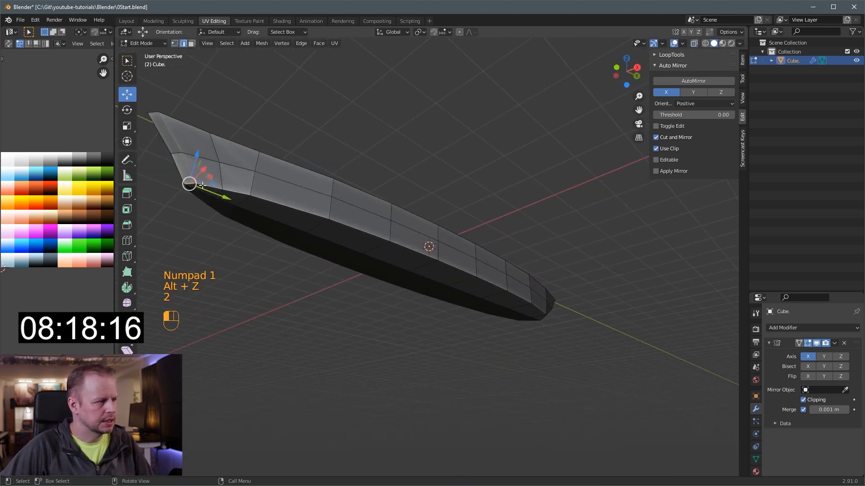
middle_click_drag(202, 185, 570, 255)
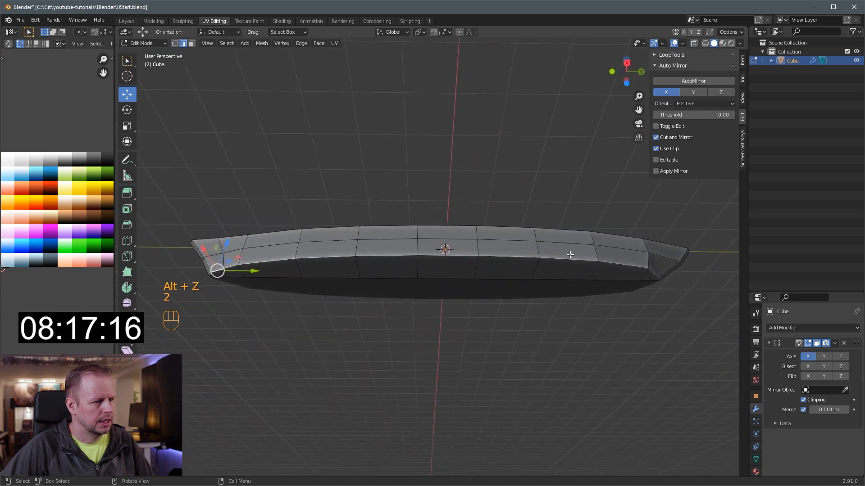
left_click(642, 268, "shift")
middle_click_drag(649, 259, 656, 233)
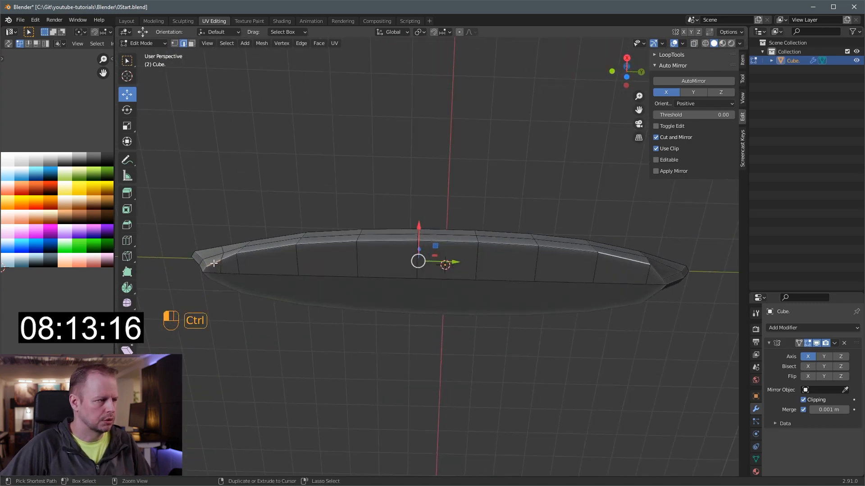
left_click(224, 254, "ctrl")
key("s")
key("x")
key("0")
left_click(427, 244)
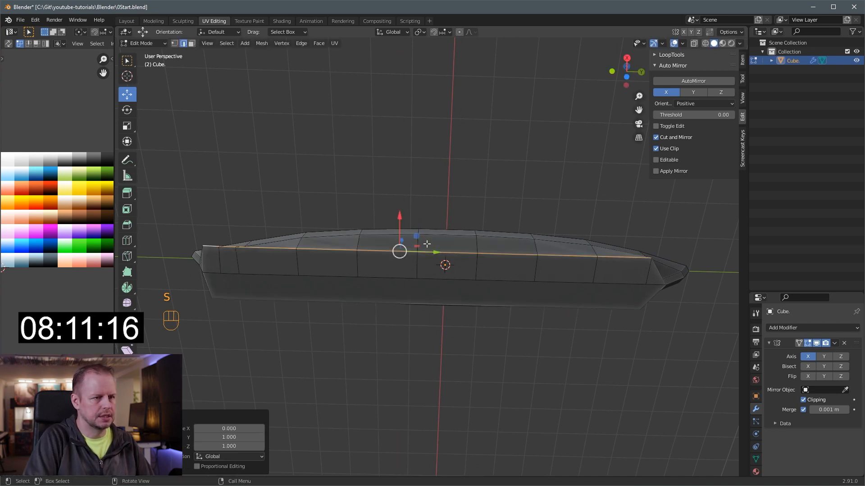
Move the straightened bottom edge along X to the centreline, and pull the bottom vertex at the +Y end inward to match
left_click_drag(400, 221, 421, 255)
key("1")
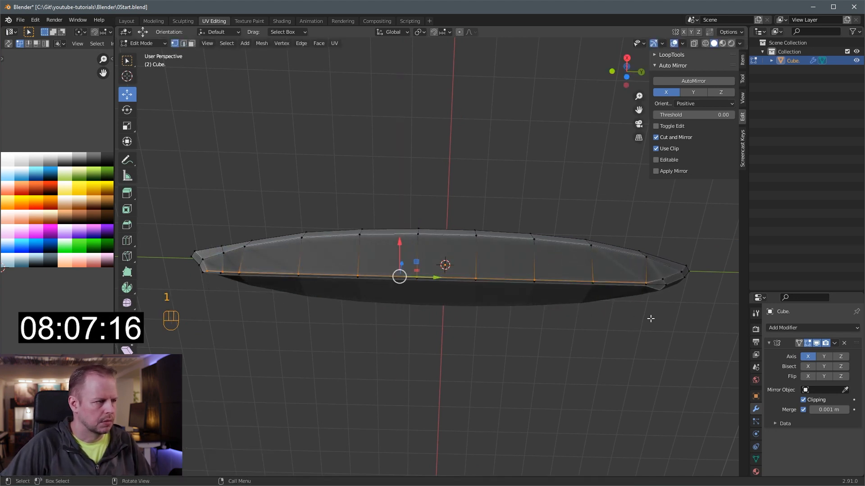
left_click(661, 277)
left_click_drag(669, 255, 674, 257)
middle_click_drag(413, 263, 448, 276)
Select all faces of the hull's lower row and recolour them dark red by moving their UVs on the palette
key("3")
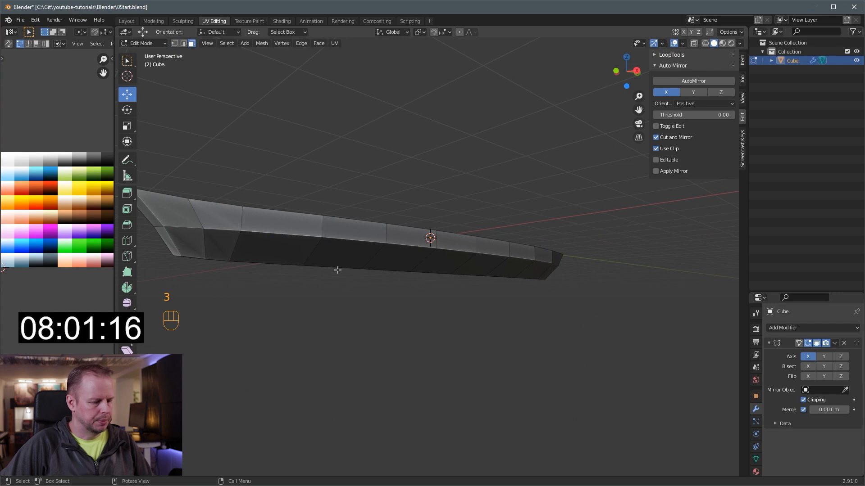
key("KP_3")
key("alt+z")
scroll(425, 284, "down", 2)
key("a")
key("a")
key("a")
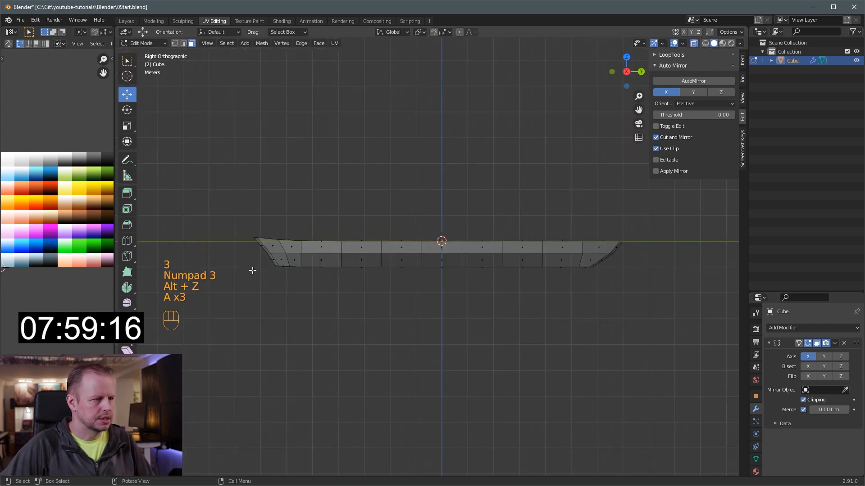
key("b")
left_click_drag(256, 254, 631, 296)
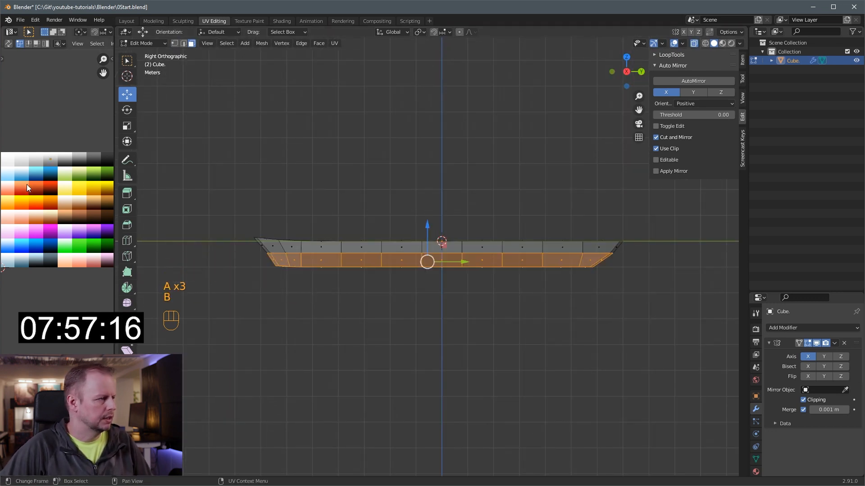
key("g")
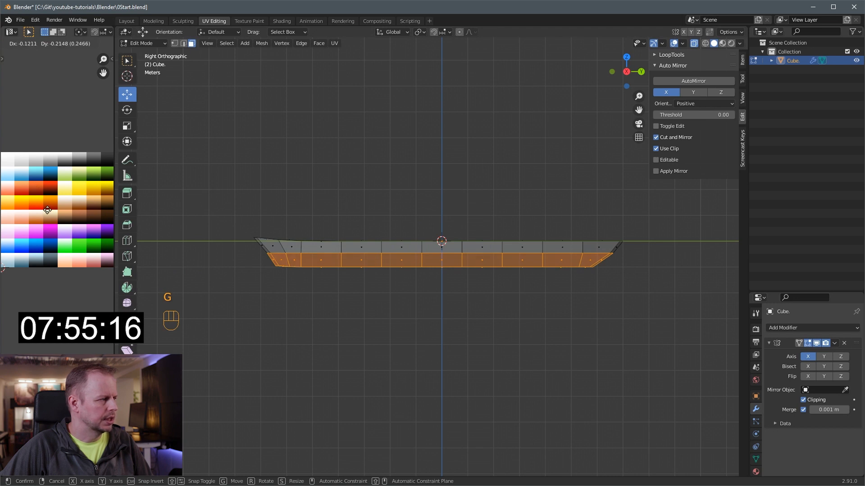
left_click(48, 212)
Select the top deck faces of the modelled half from bow to stern
middle_click_drag(372, 182, 414, 201)
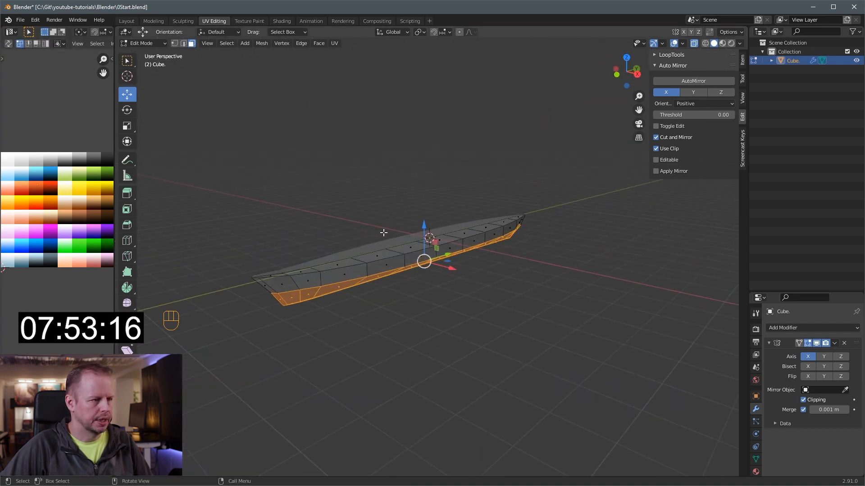
key("Tab")
key("Tab")
key("Tab")
key("alt+z")
middle_click_drag(348, 267, 272, 285)
key("3")
key("Tab")
left_click(265, 286)
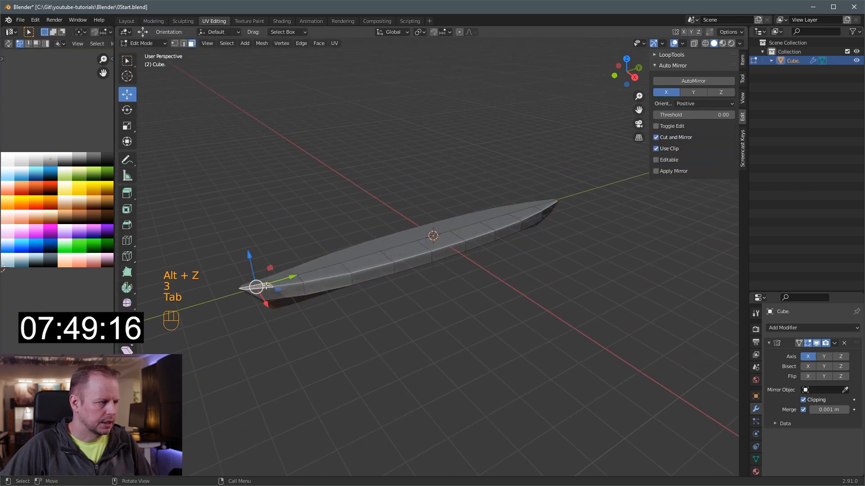
left_click(547, 205, "ctrl")
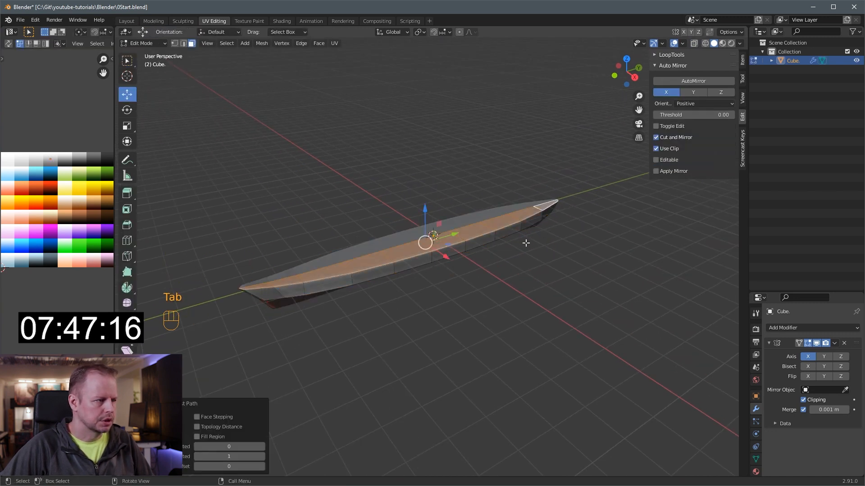
key("i")
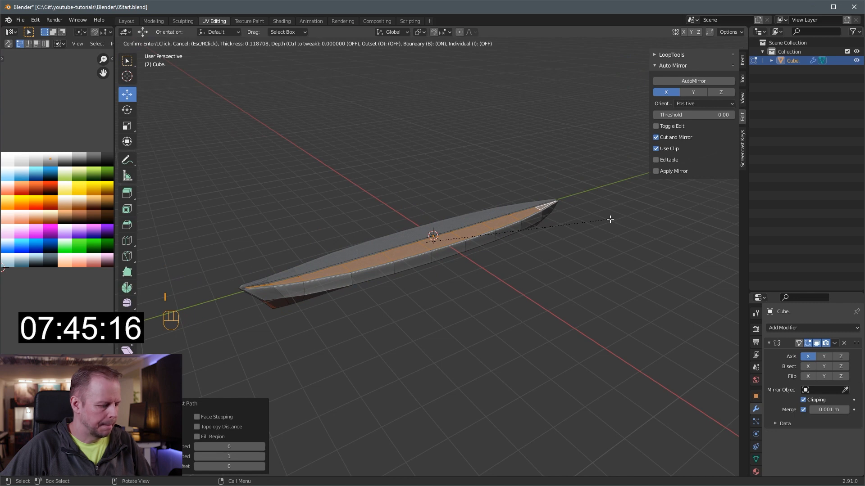
left_click(610, 219)
scroll(610, 219, "up", 2)
middle_click_drag(611, 219, 642, 248)
key("e")
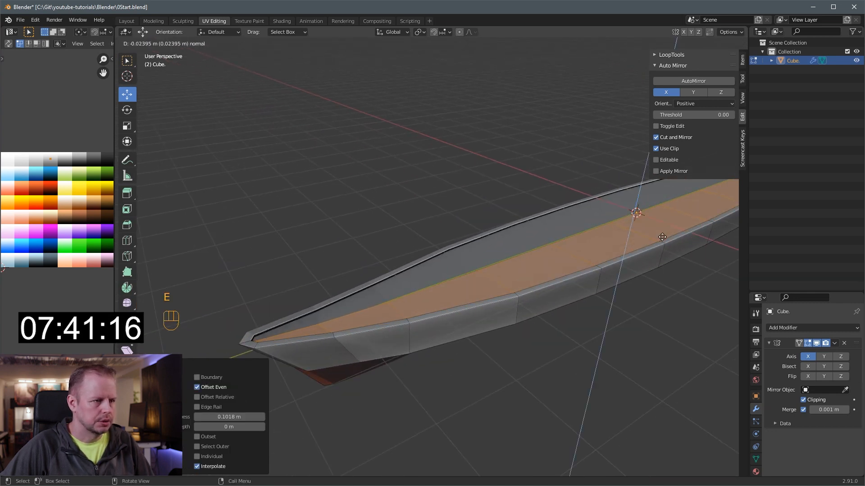
right_click(662, 237)
key("ctrl+z")
key("ctrl+z")
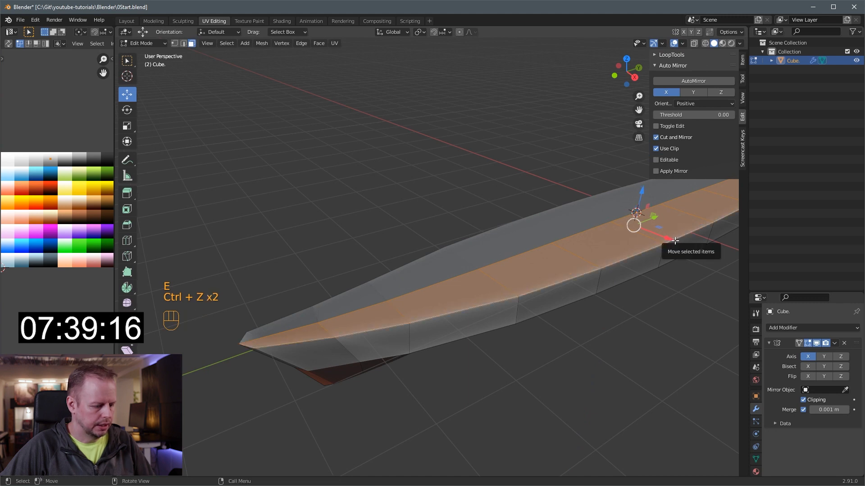
Inset the deck faces 0.04205 m with Boundary off, and extrude them -0.03388 m to recess the deck
key("i")
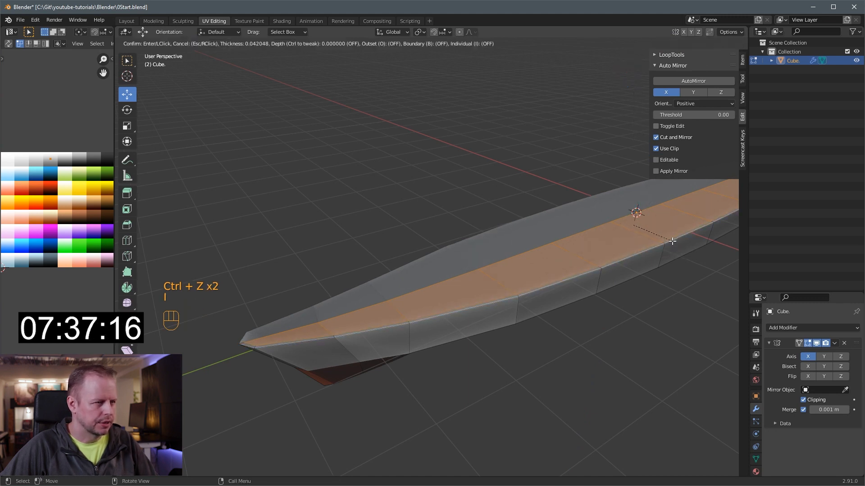
left_click(672, 242)
key("e")
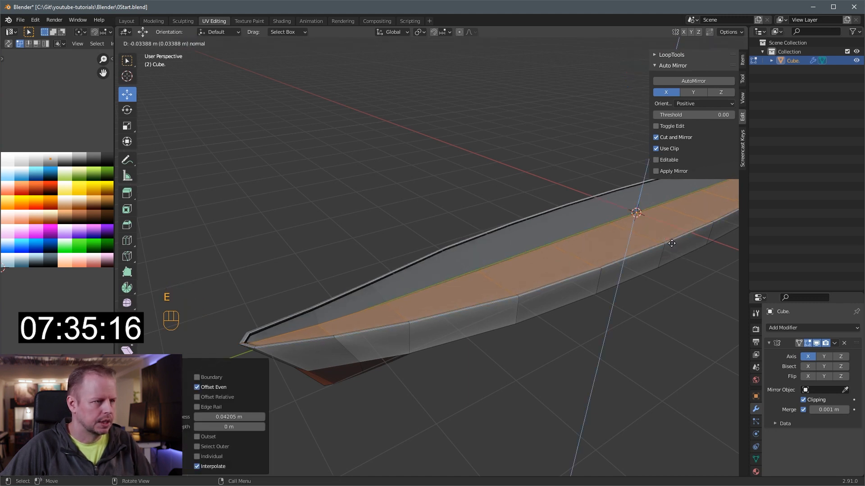
left_click(671, 244)
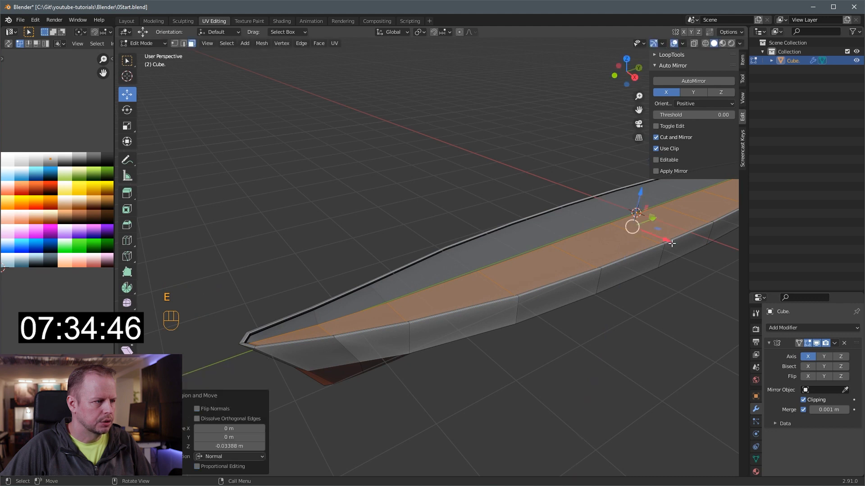
left_click(642, 195)
key("ctrl+z")
Recolour the recessed deck faces brown by moving their UVs on the palette
key("g")
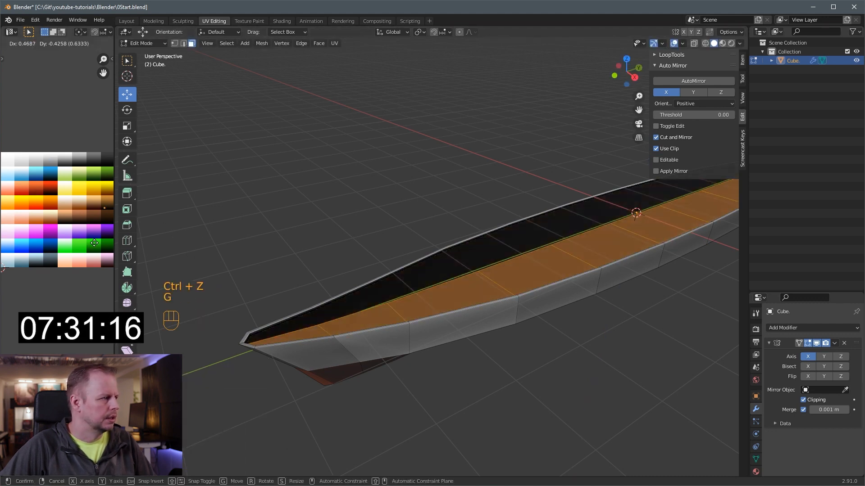
left_click(96, 235)
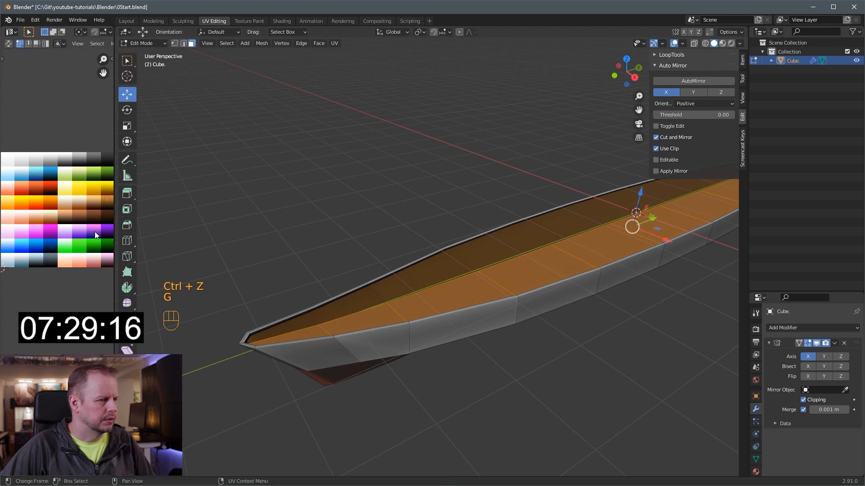
key("g")
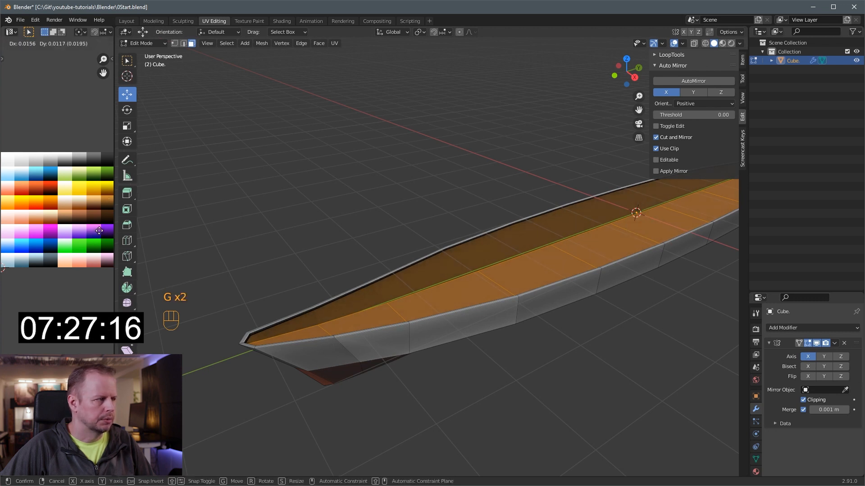
left_click(99, 230)
left_click(551, 400)
mouse_move(621, 278)
middle_mouse_down()
mouse_move(646, 272)
mouse_move(634, 281)
middle_mouse_up()
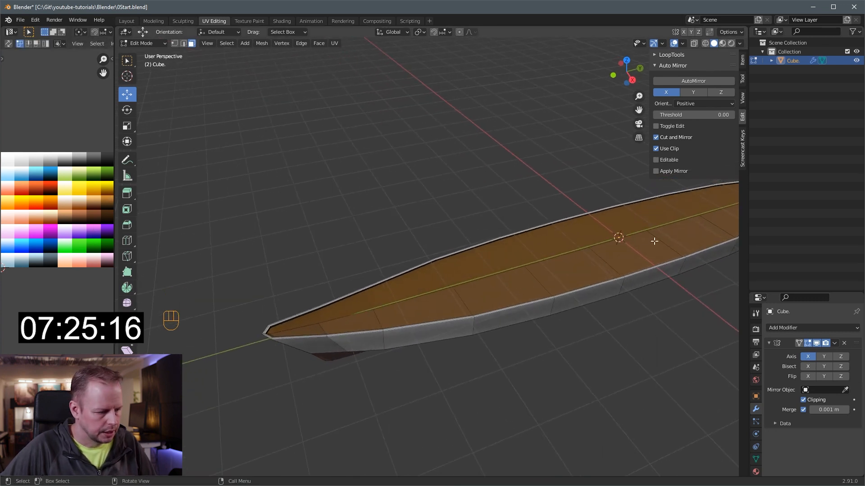
Duplicate two adjacent midship deck faces, scale the copy down and move it -0.27866 m in Y
key("b")
middle_click_drag(687, 279, 507, 276)
left_click(640, 283)
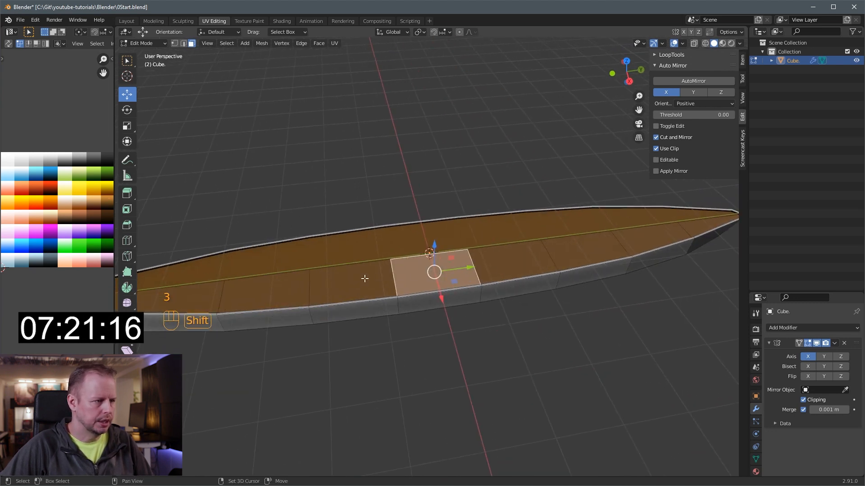
left_click(365, 278, "shift")
key("shift+d")
key("s")
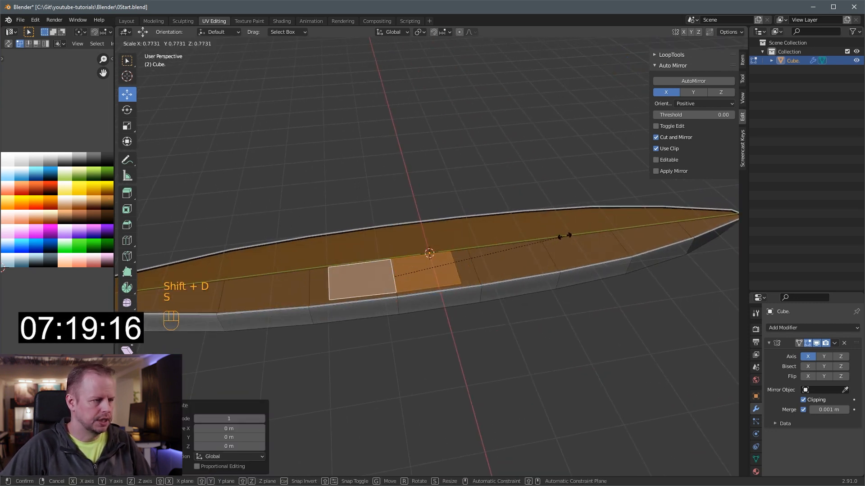
left_click(525, 249)
left_click_drag(431, 269, 416, 270)
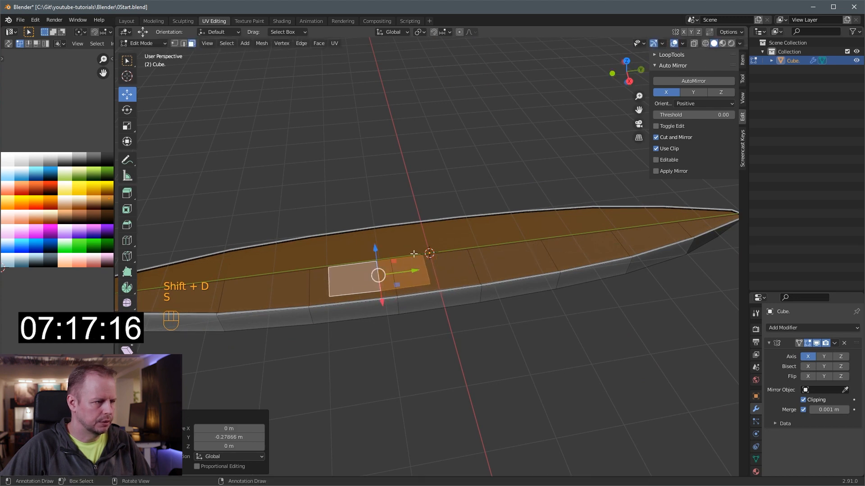
Recolour the duplicated deck faces light grey by moving their UVs on the palette
scroll(439, 245, "up", 3)
middle_click_drag(413, 253, 493, 237)
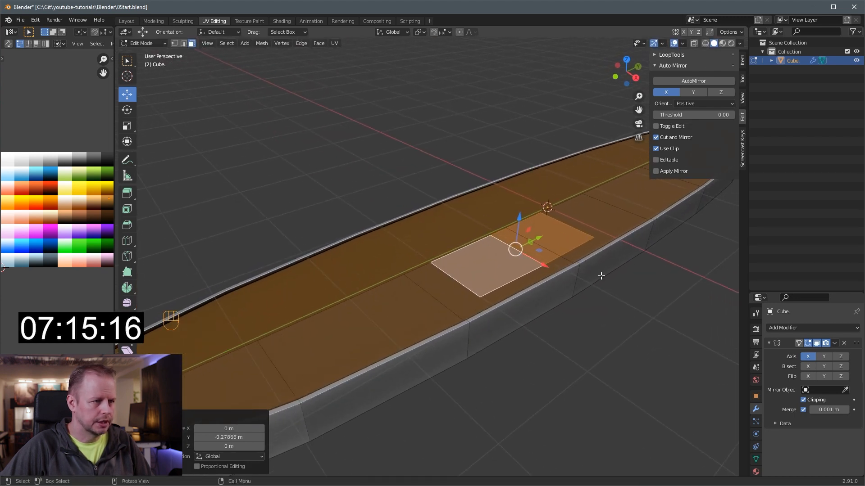
middle_click_drag(601, 276, 531, 270)
key("g")
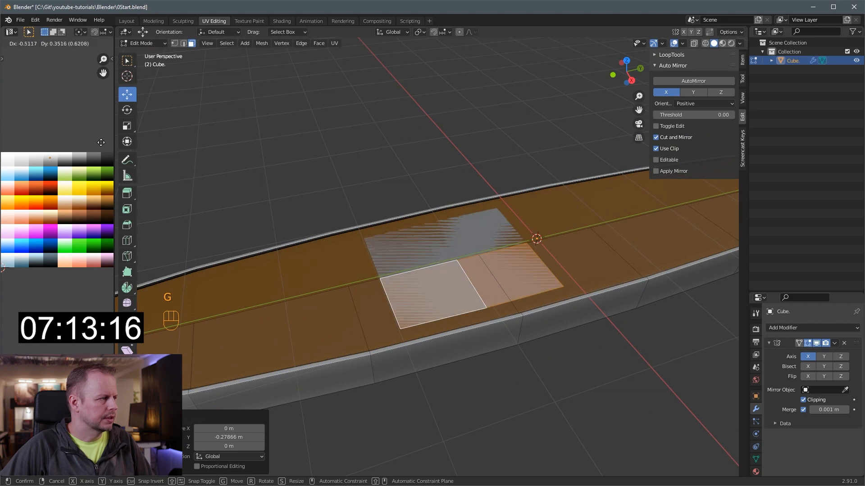
left_click(100, 142)
Extrude the duplicated faces 0.34929 m upward to form a cabin block
key("e")
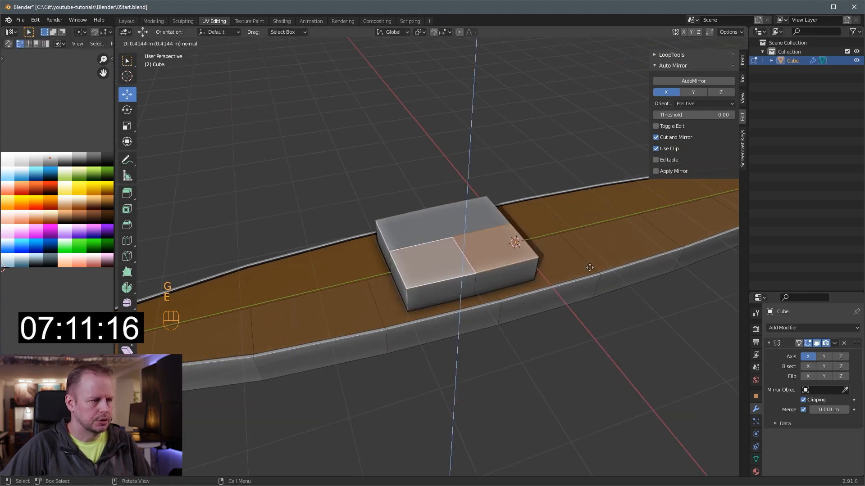
left_click(588, 271)
middle_click_drag(589, 271, 552, 258)
middle_click_drag(333, 228, 432, 235)
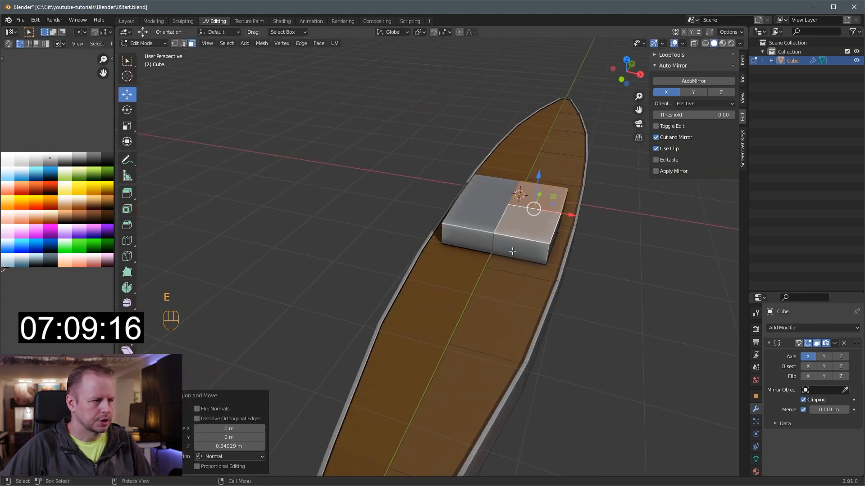
Extrude the cabin's bow-side end face 0.441 m and taper it by moving the new face inward along X
left_click(512, 251)
middle_click_drag(644, 269, 583, 251)
key("e")
left_click(549, 250)
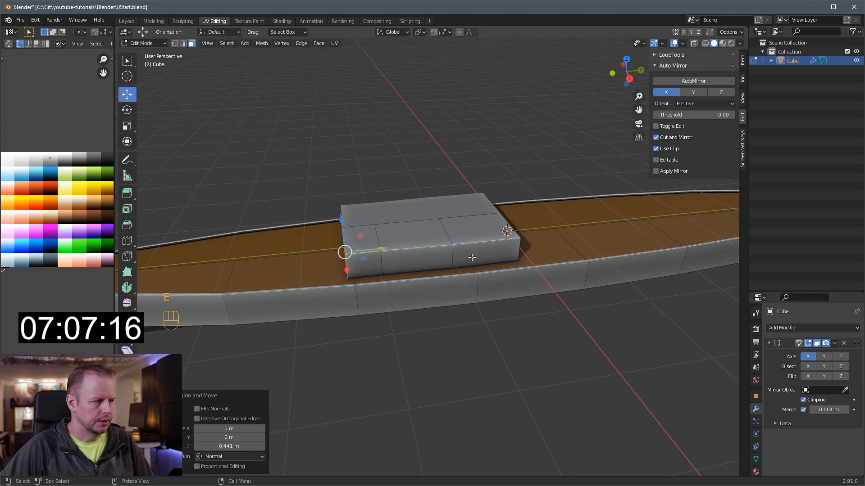
left_click_drag(347, 271, 340, 256)
middle_click_drag(468, 250, 436, 238)
Extrude the cabin's stern-side end face 0.25992 m and narrow it by scaling along X
key("3")
left_click(412, 234)
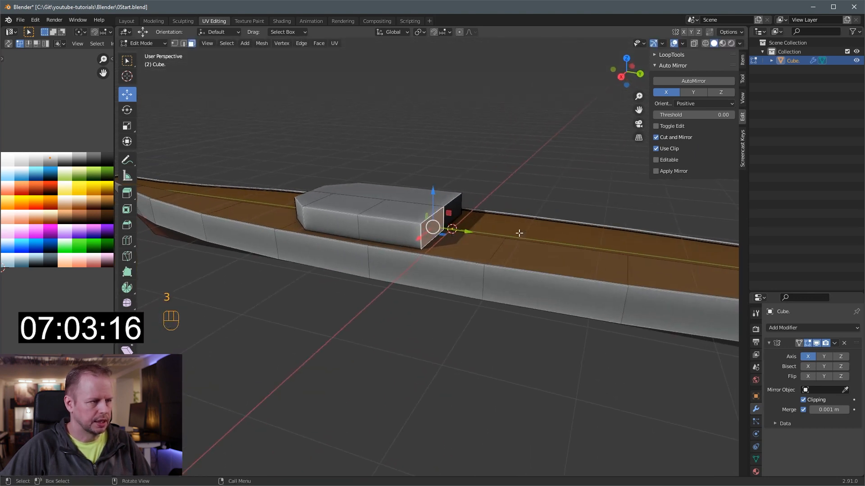
key("e")
left_click(530, 234)
key("s")
key("x")
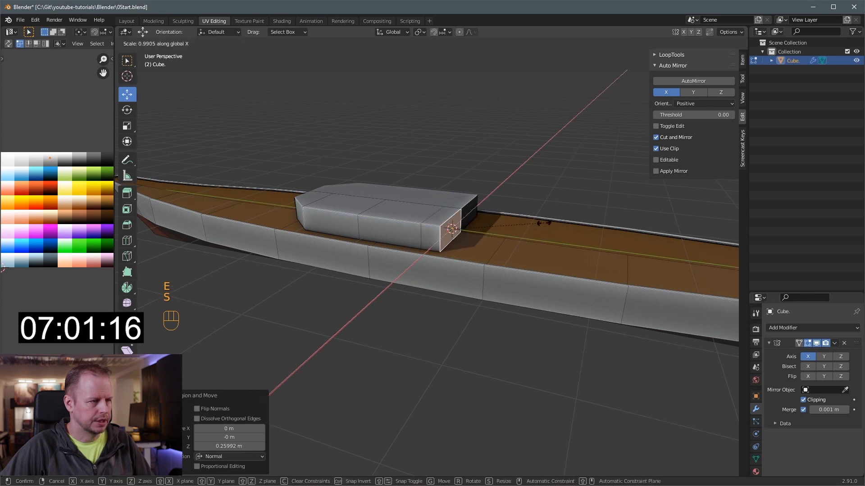
left_click(521, 228)
Inset the cabin's top faces, all along one mirrored half, by 0.04265 m
middle_click_drag(520, 228, 399, 222)
key("3")
left_click(399, 222)
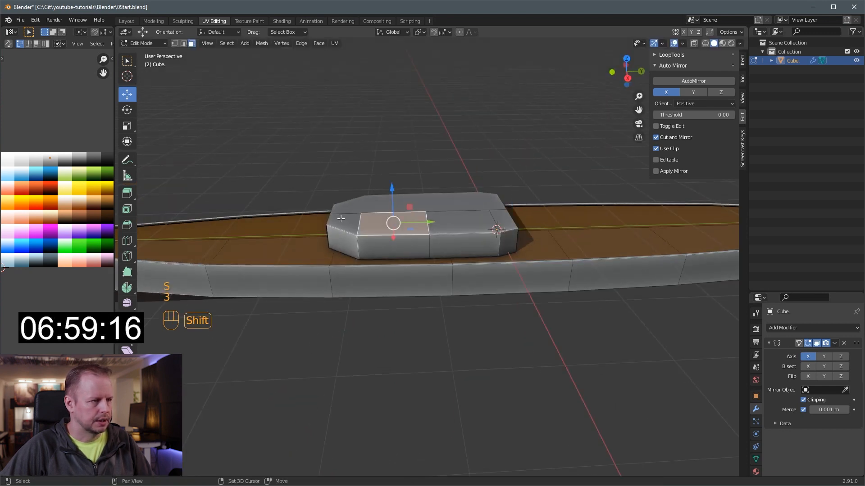
left_click(349, 223, "shift")
left_click(459, 224, "shift")
left_click(501, 221, "shift")
key("i")
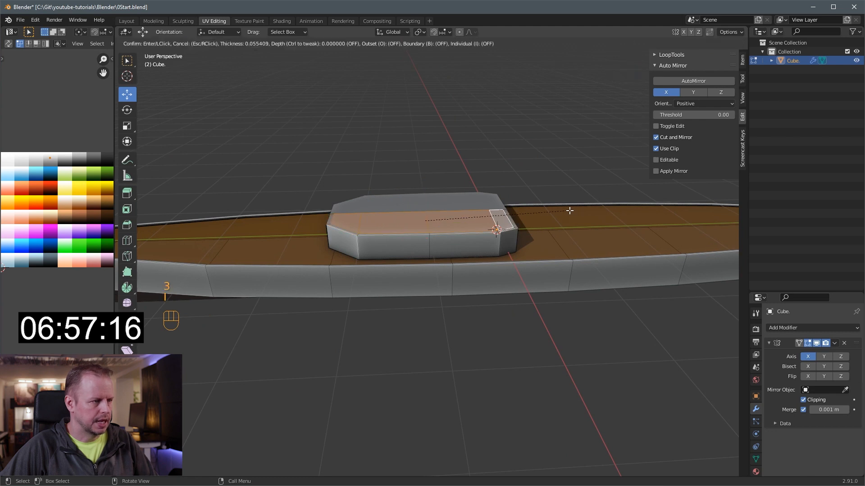
left_click(570, 210)
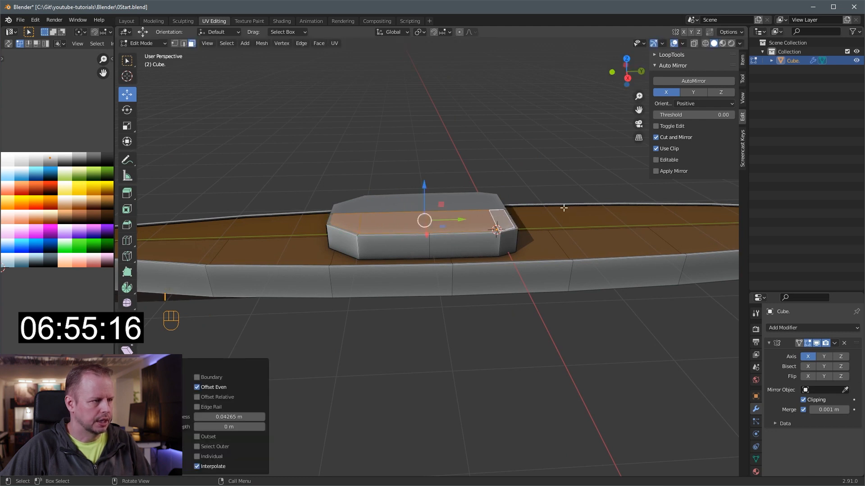
Sink the inset cabin top 0.026824 m and recolour it brown by moving its UVs on the palette
key("e")
left_click(539, 197)
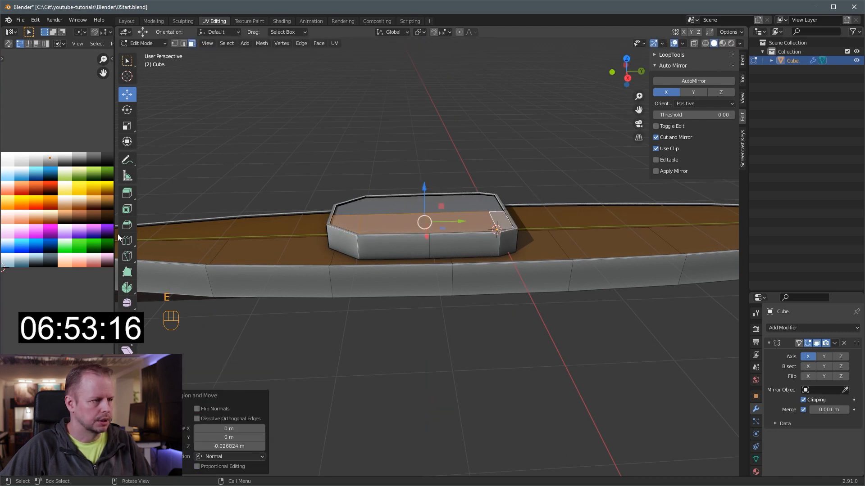
key("g")
left_click(22, 247)
Inset the brown cabin top faces 0.1195 m and extrude them upward to form a second tier
key("i")
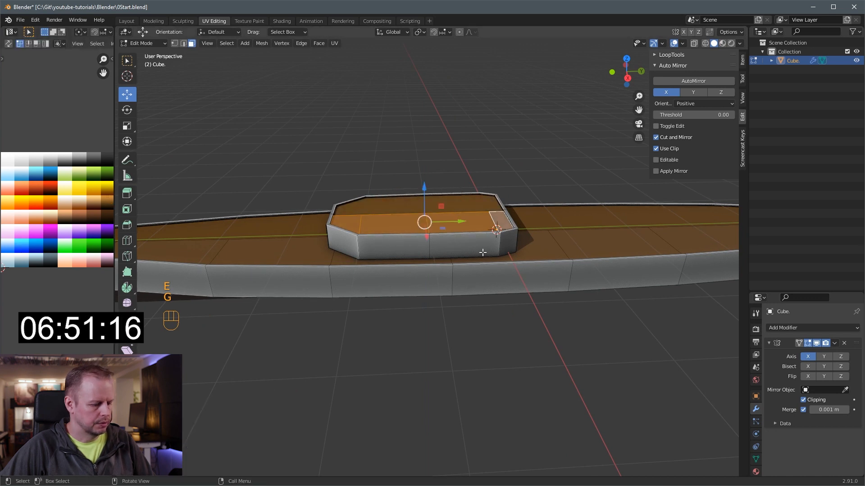
left_click(494, 242)
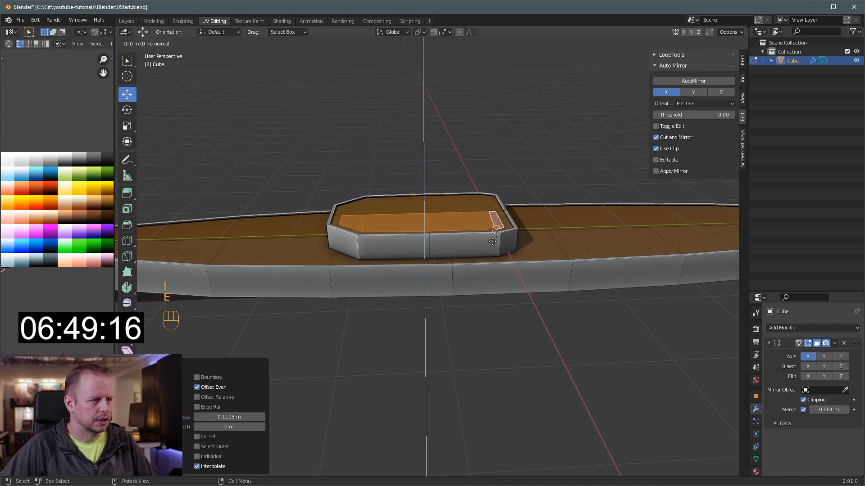
key("e")
left_click(496, 216)
Expand the selection over the whole second tier and recolour it light grey by moving its UVs on the palette
key("ctrl+KP_Add")
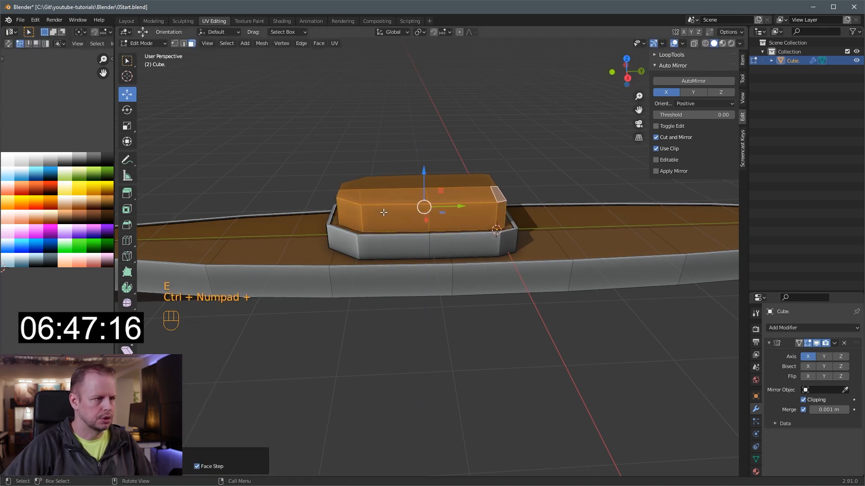
key("g")
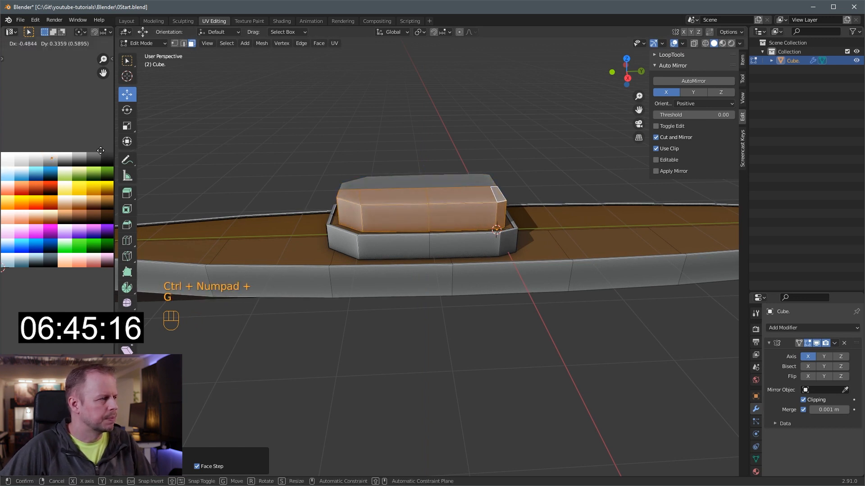
left_click(101, 150)
Inset all the second tier's top faces by 0.04824 m
left_click(393, 193)
left_click(484, 193, "shift")
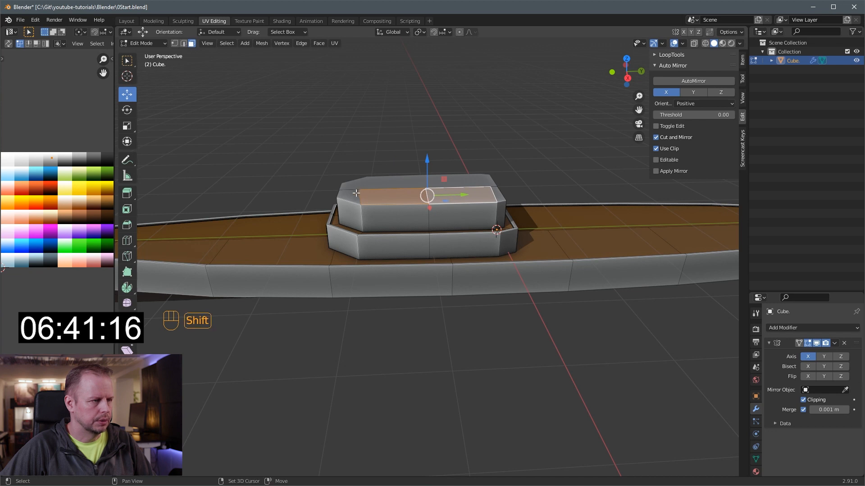
left_click(501, 199, "shift")
key("i")
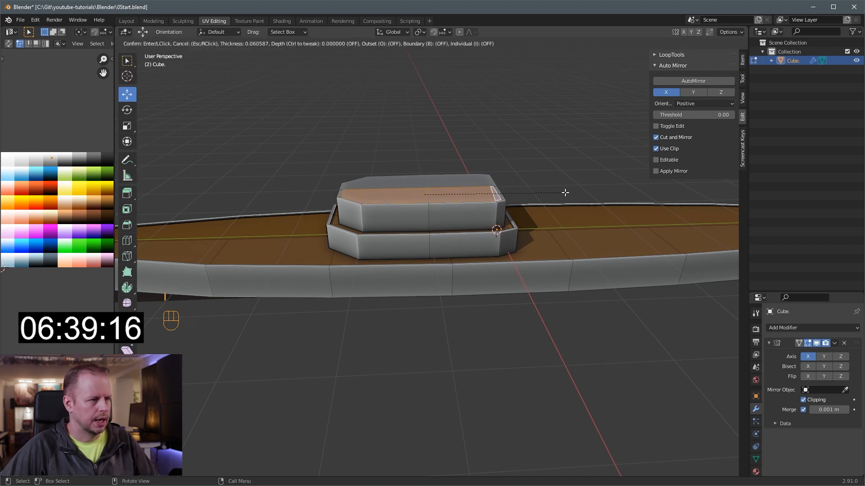
left_click(565, 192)
Sink the second tier's inset top 0.019222 m and recolour it brown on the palette
key("e")
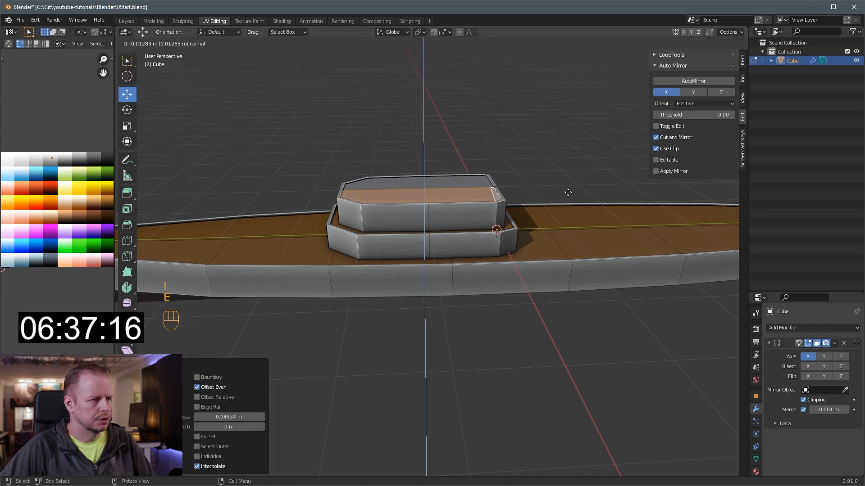
left_click(567, 193)
key("g")
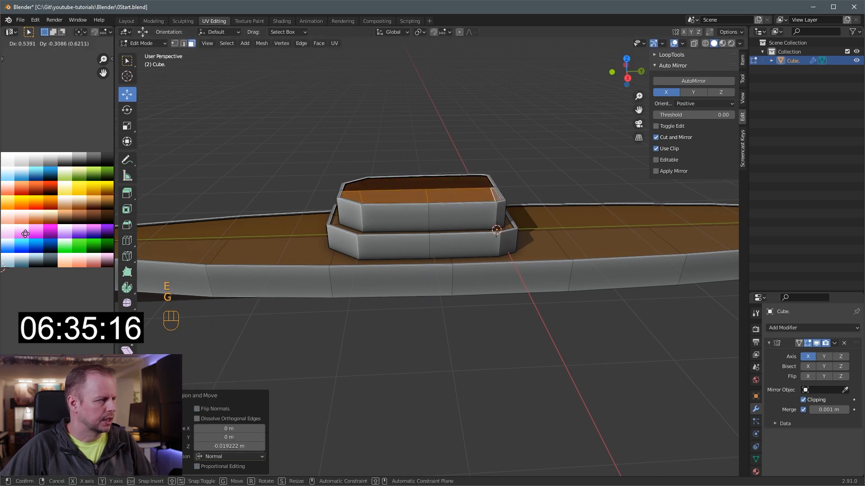
left_click(22, 238)
Inset the two middle faces of the second tier's brown top 0.1201 m and extrude them upward as a third block
left_click(467, 191)
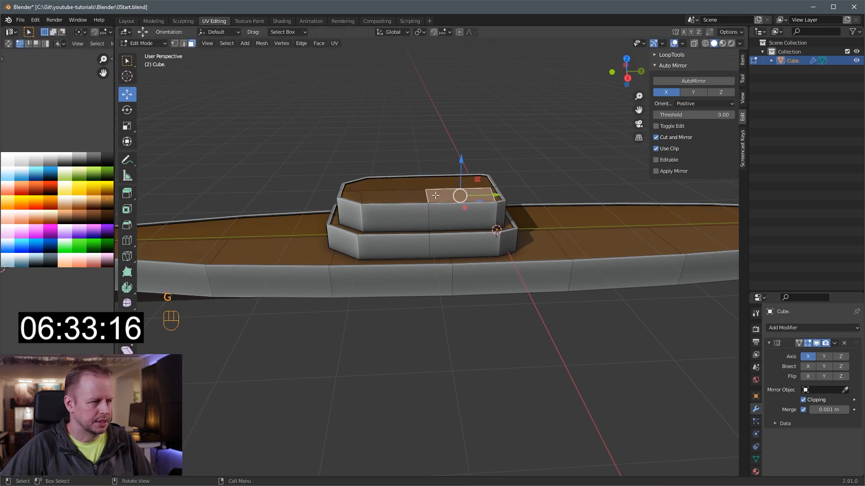
middle_click_drag(534, 189, 568, 201)
scroll(604, 208, "up", 2)
key("i")
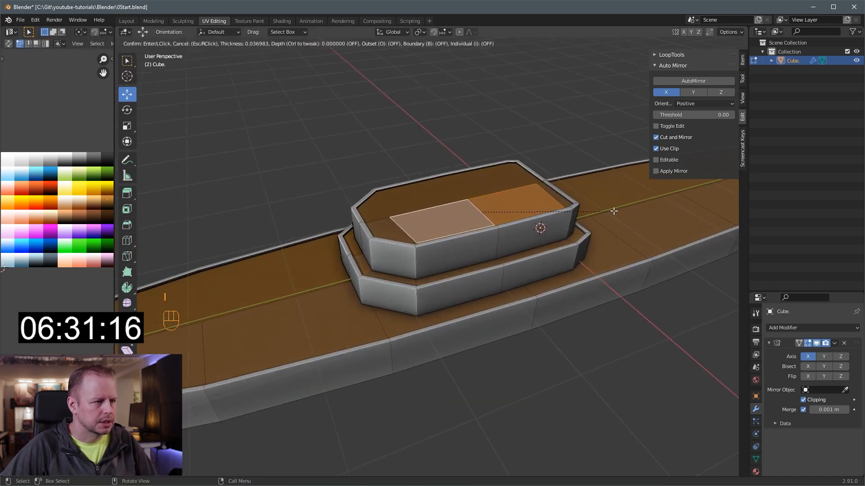
left_click(604, 206)
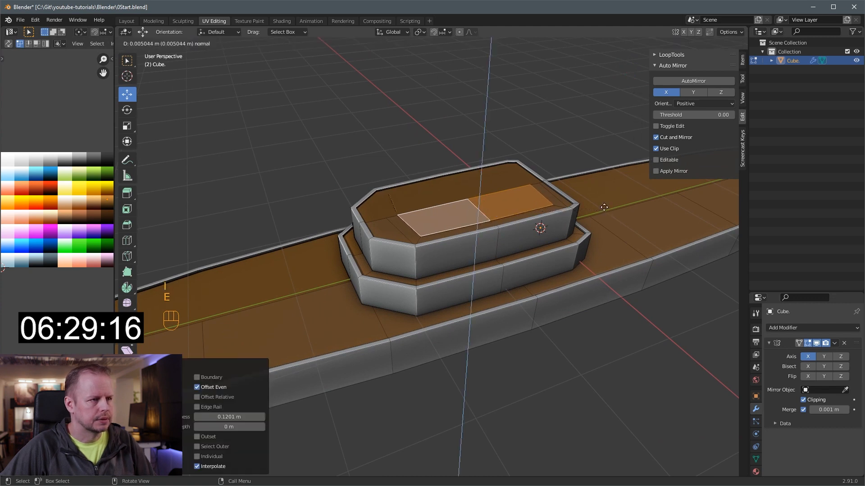
key("e")
left_click(443, 177)
Move the third block's bow-side end face inward along Y and recolour the whole block light grey on the palette
left_click(408, 206)
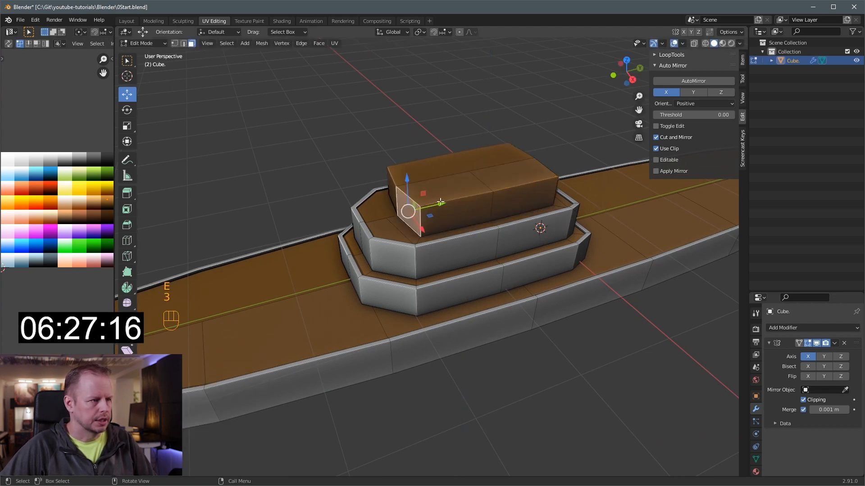
left_click_drag(440, 202, 453, 199)
left_click(466, 190)
left_click(496, 178, "shift")
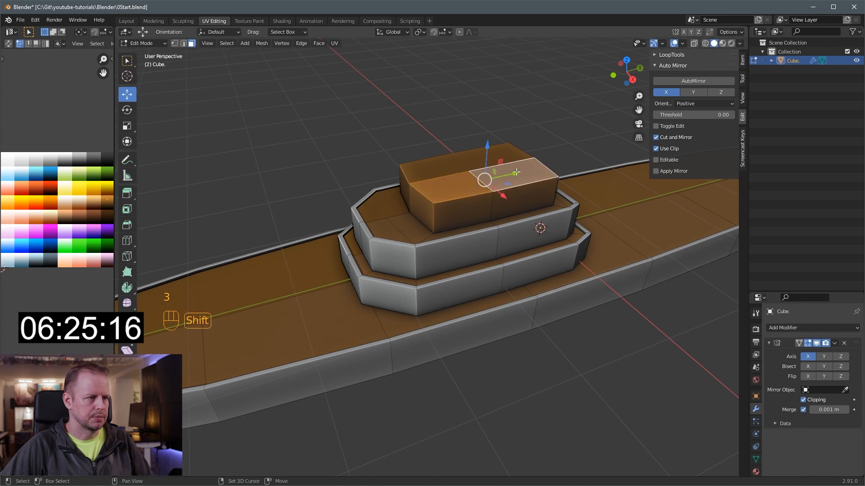
key("ctrl+KP_Add")
key("g")
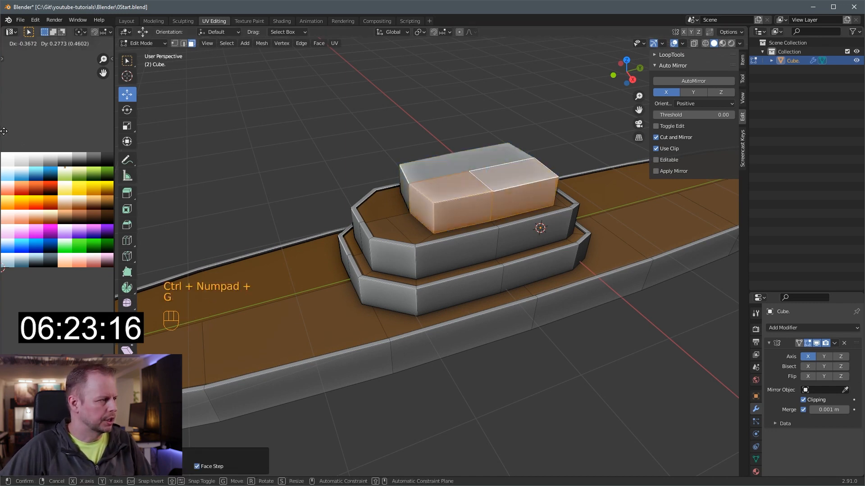
left_click(568, 201)
Inset the stern-side top face of the third block and extrude it 0.33435 m upward as a tower
mouse_move(568, 200)
middle_mouse_down()
mouse_move(578, 204)
mouse_move(572, 191)
middle_mouse_up()
key("3")
left_click(484, 158)
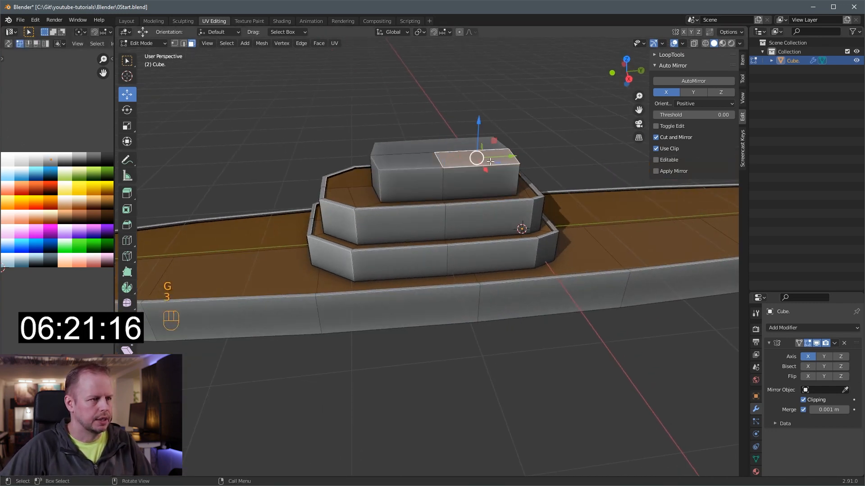
middle_click_drag(505, 165, 500, 180)
left_click_drag(500, 180, 508, 181, "ctrl")
key("ctrl+z")
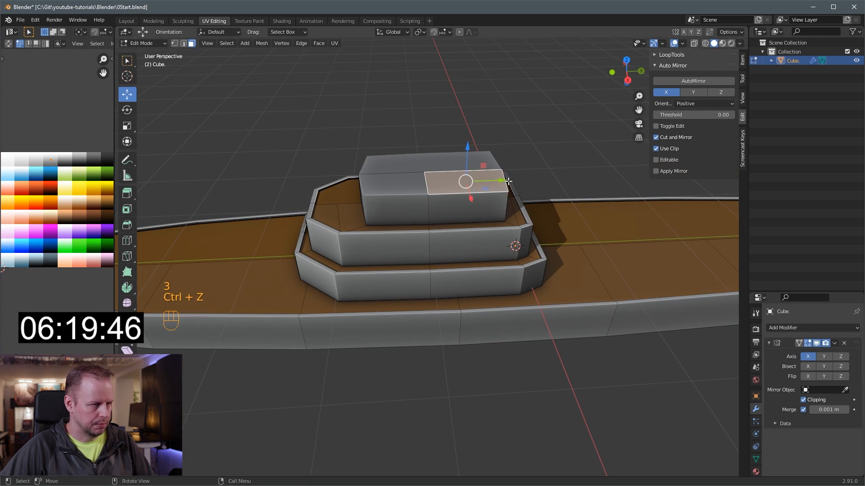
key("i")
left_click(624, 197)
key("e")
left_click(631, 165)
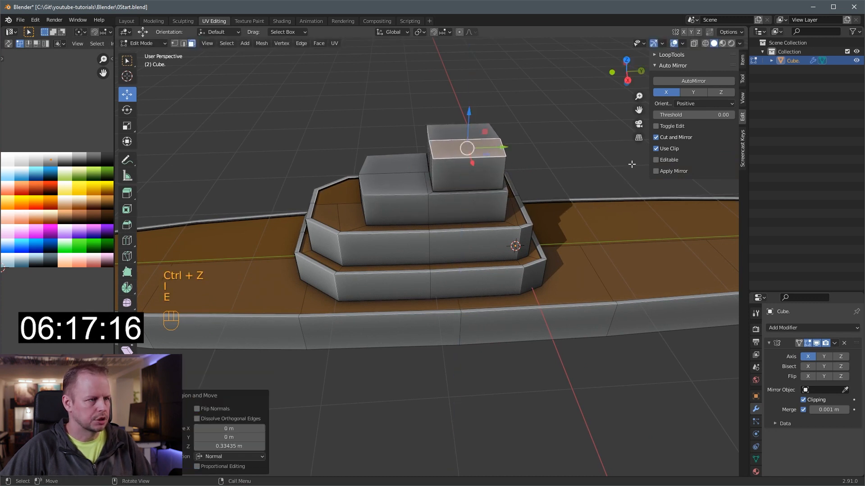
Try to inset the third block's bow-side top face 0.05631 m and extrude it upward beside the tower
left_click(392, 180)
key("i")
left_click(575, 173)
key("e")
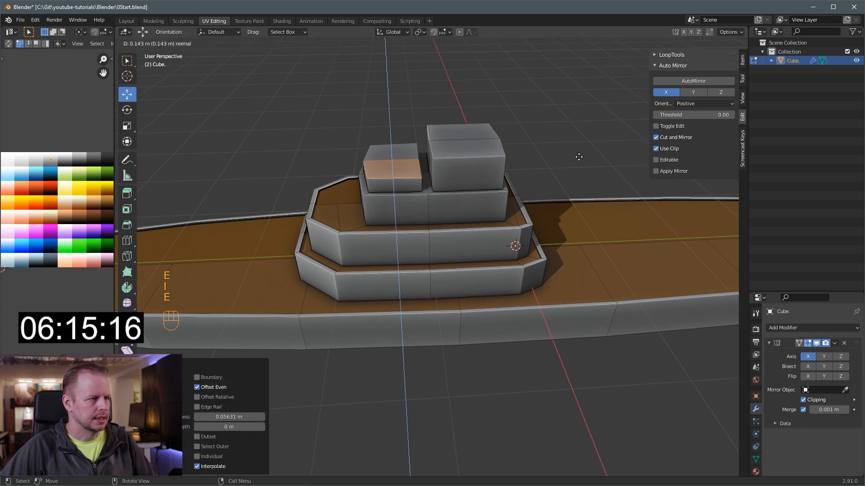
left_click(582, 122)
left_click(480, 145)
middle_click_drag(575, 166, 528, 149)
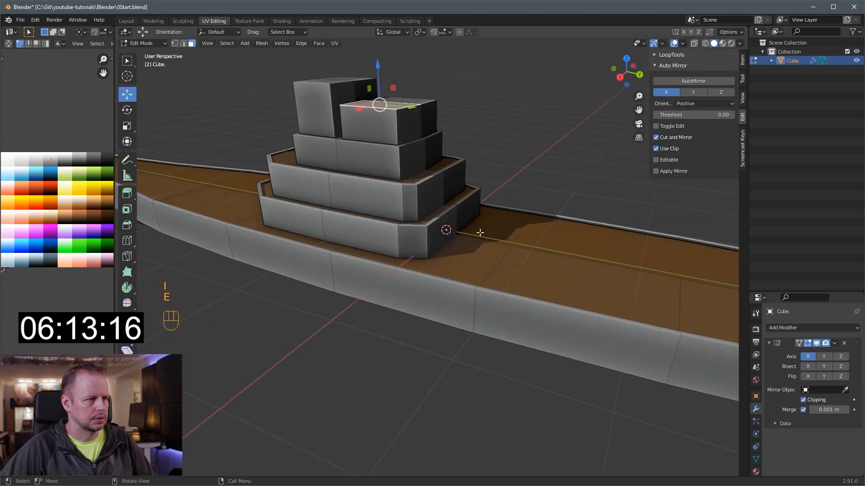
Undo the bow-side block's extrusion and inset
middle_click_drag(480, 223, 516, 239)
key("ctrl+z")
key("ctrl+z")
key("ctrl+z")
key("ctrl+z")
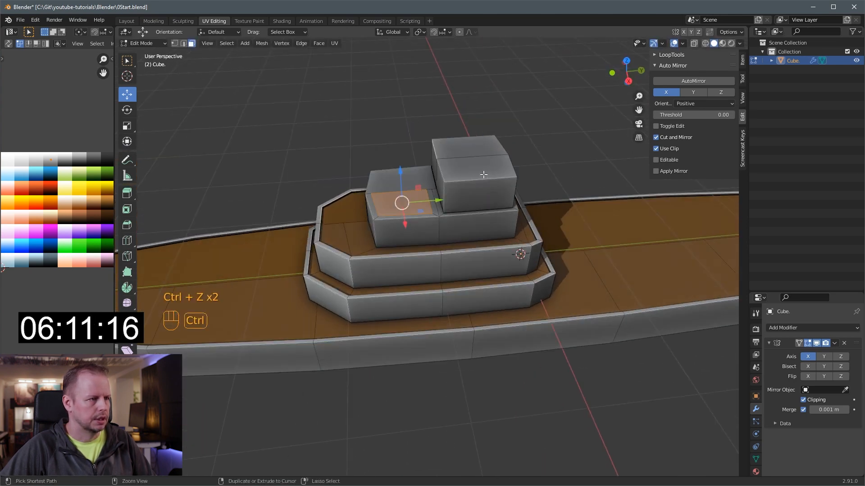
Form a recessed brown deck in the third block's bow-side top face, inset 0.0515 m and sunk 0.032313 m
key("i")
left_click(558, 194)
key("e")
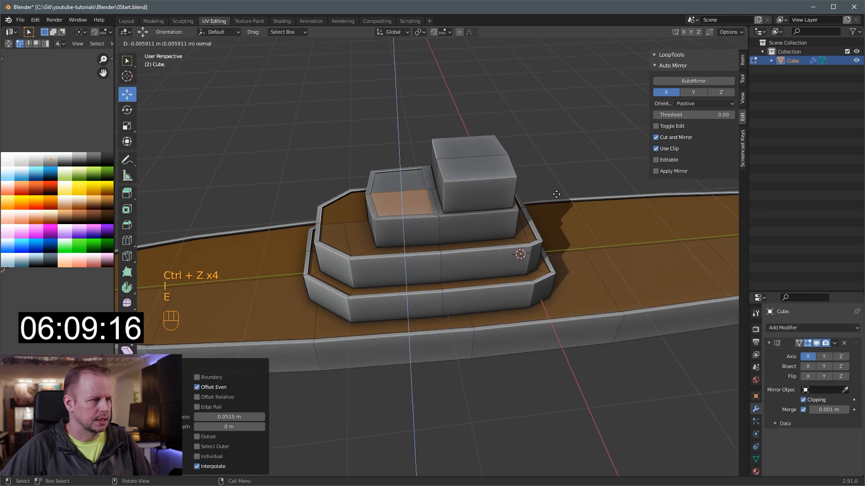
left_click(557, 197)
key("g")
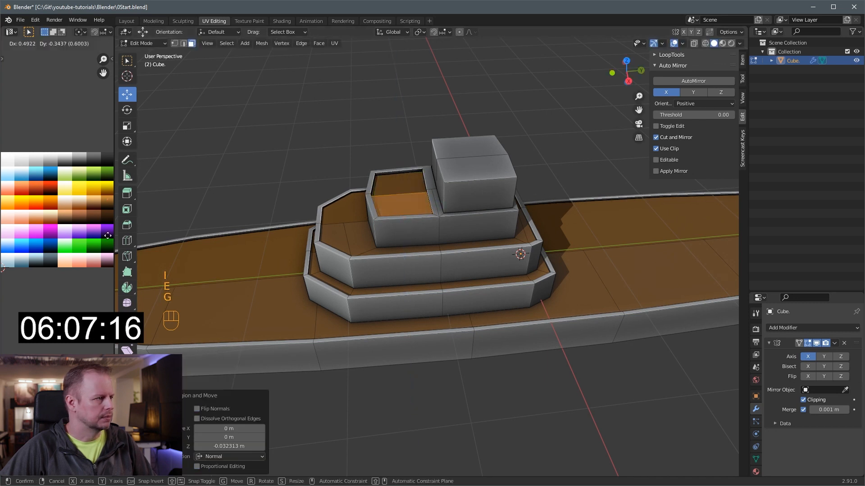
left_click(97, 229)
Extrude the stern-side tower's top face 0.077227 m upward
left_click(481, 165)
key("e")
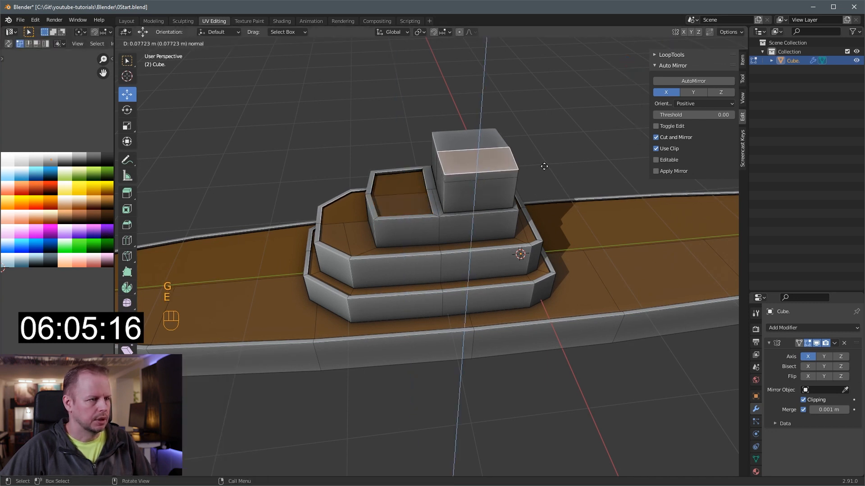
left_click(586, 165)
Inset the tower's top face 0.058 m and extrude it 0.27737 m upward
key("i")
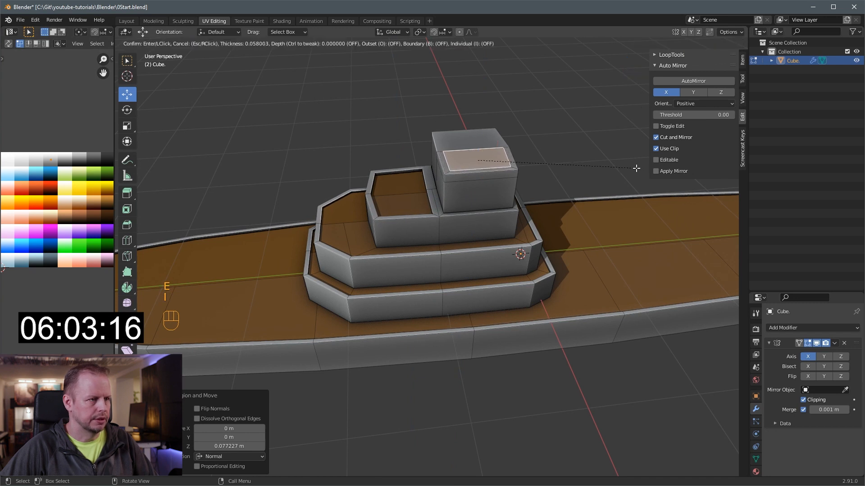
left_click(636, 168)
key("e")
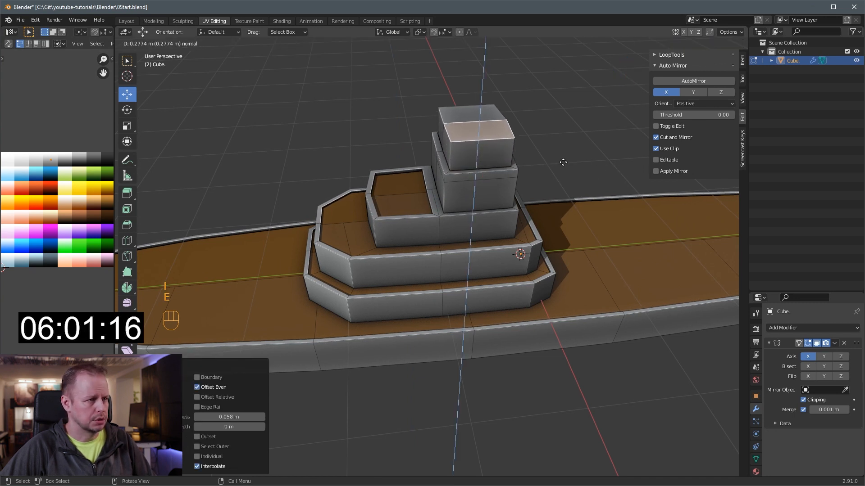
left_click(564, 162)
key("s")
right_click(568, 166)
right_click(485, 156)
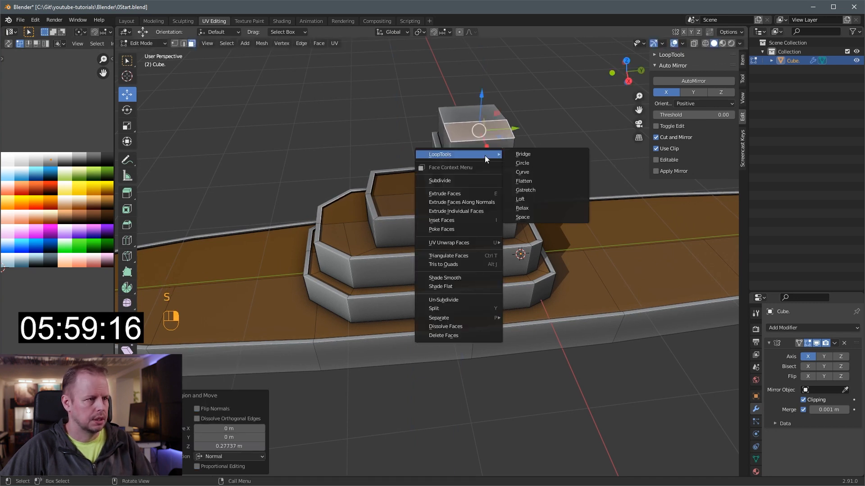
key("Escape")
Try to extrude the tower's top face upward and scale the new face, and undo the extrusions
middle_click_drag(575, 127, 575, 124)
scroll(574, 124, "down", 4)
key("e")
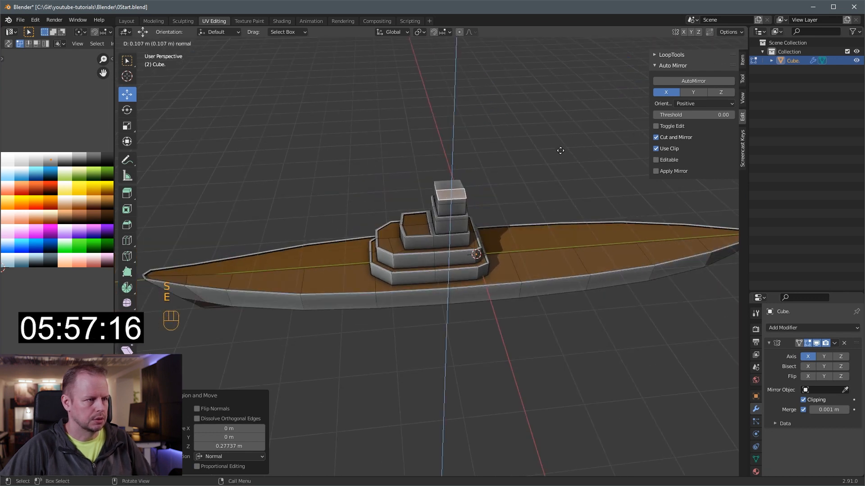
left_click(561, 148)
key("e")
key("s")
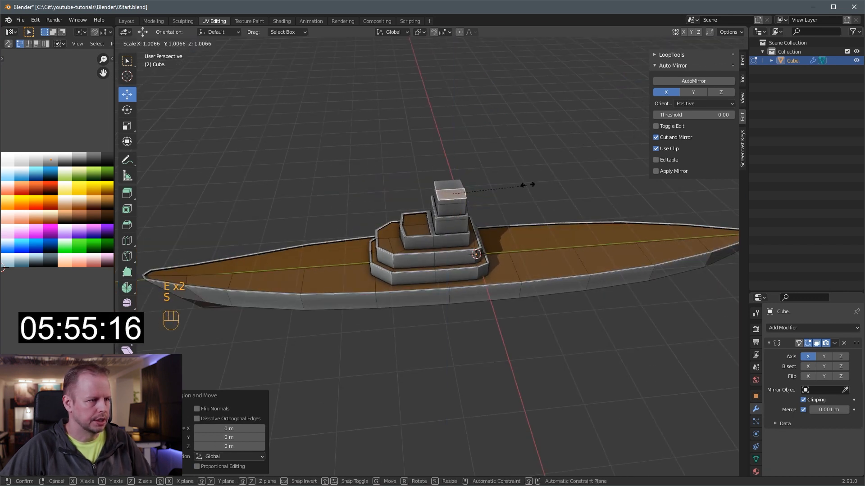
right_click(549, 177)
key("ctrl+z")
key("ctrl+z")
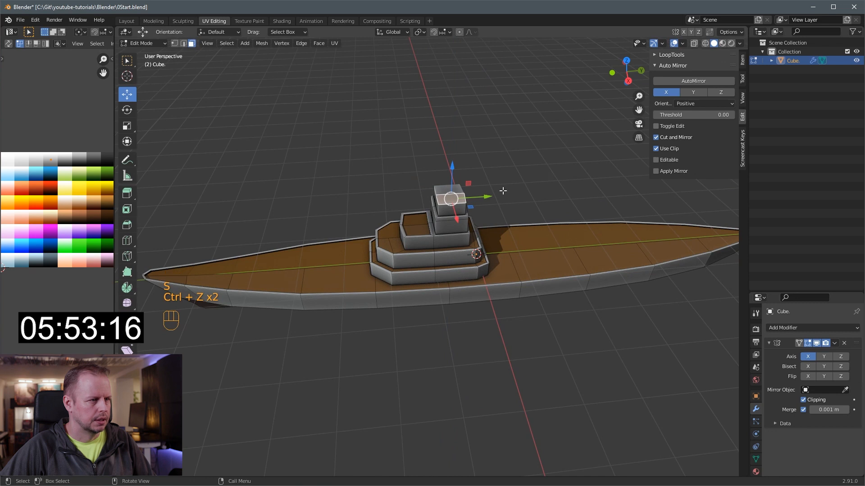
Extrude the tower's top face upward and flare it by scaling 1.206 overall and 1.262 along Y
key("e")
left_click(526, 171)
key("s")
left_click(544, 170)
key("s")
key("y")
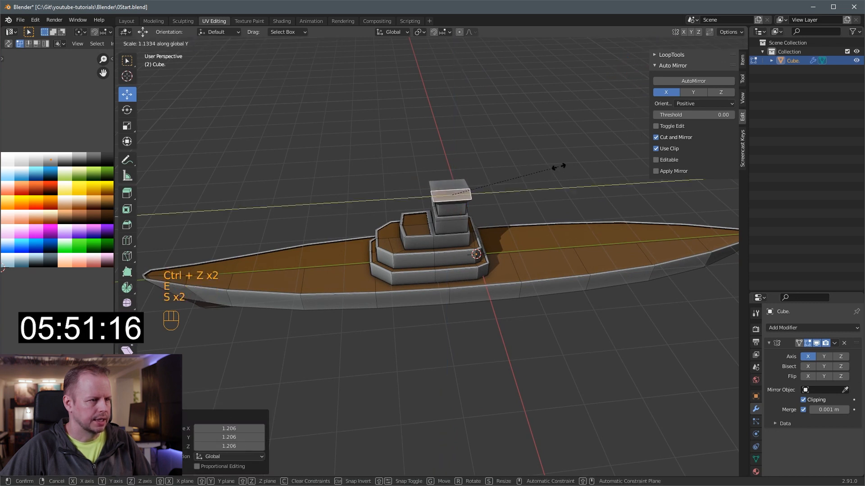
left_click(570, 163)
Extrude the tower's flared top face 0.25492 m upward, inset it and raise the inset face 0.049688 m
key("e")
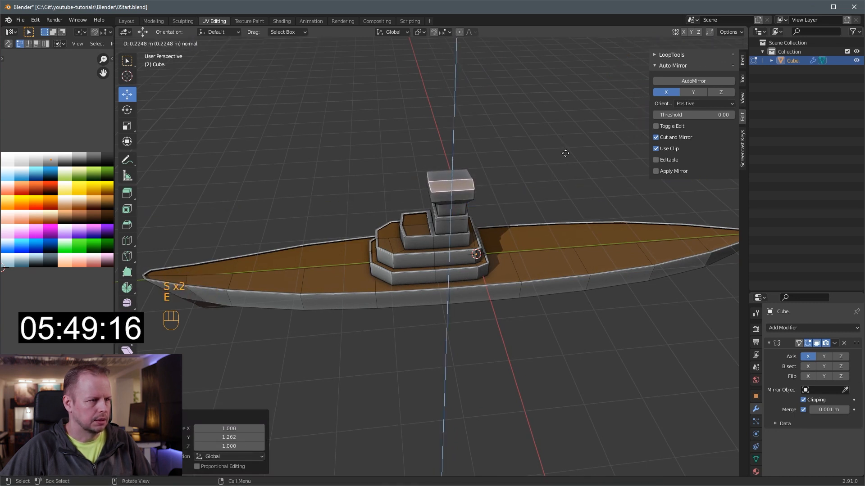
left_click(565, 152)
key("i")
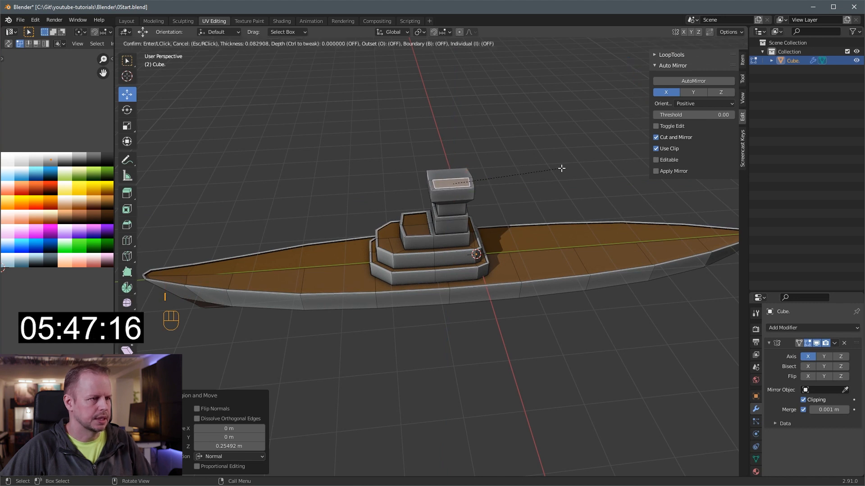
left_click(561, 169)
key("e")
left_click(562, 166)
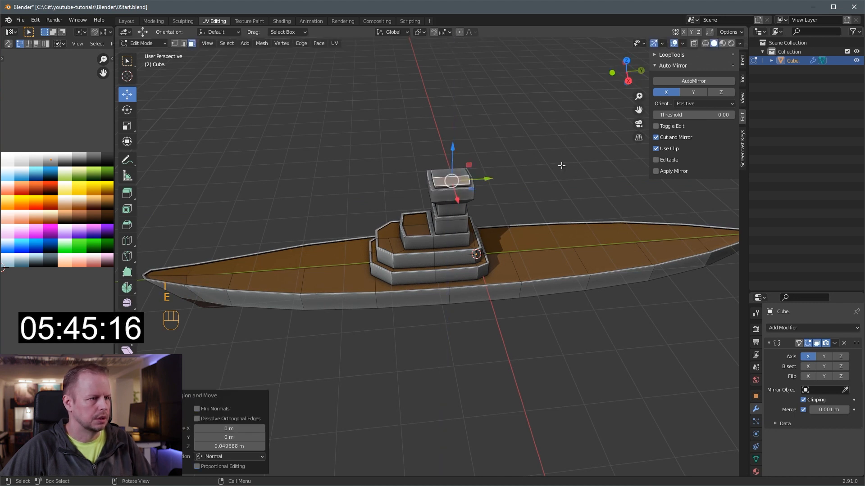
Try to extrude the deck face behind the superstructure together with the lower tier's rear wall, and undo it
left_click(540, 214)
middle_click_drag(542, 214, 487, 225)
key("3")
left_click(452, 263)
middle_click_drag(453, 263, 463, 257)
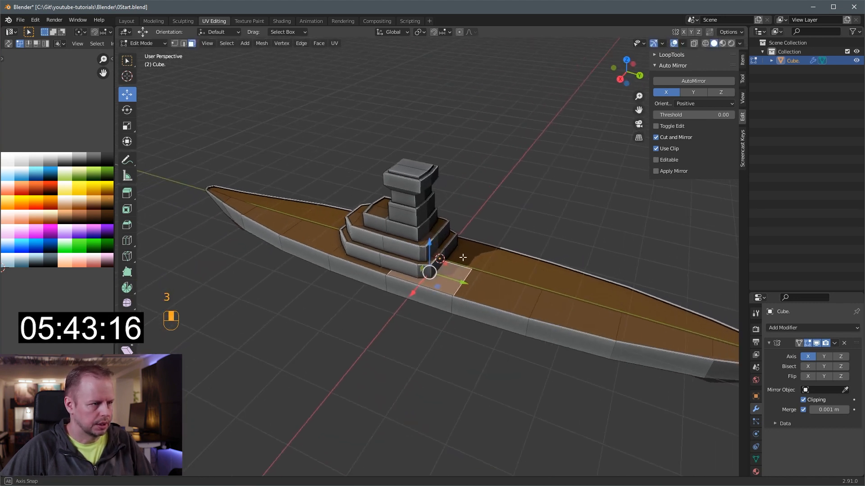
scroll(446, 263, "up", 2)
key("e")
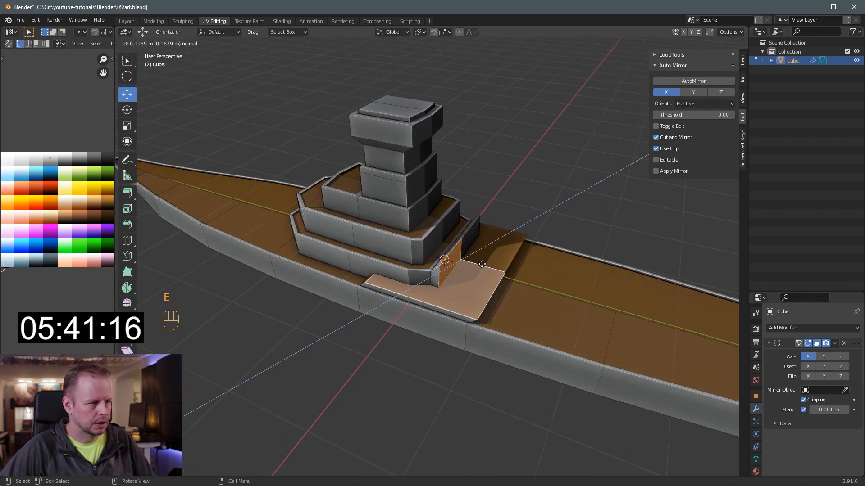
key("ctrl+z")
Extrude the lower tier's rear wall about 0.19 m aft and move the new block's top face -0.063477 m along Z
key("e")
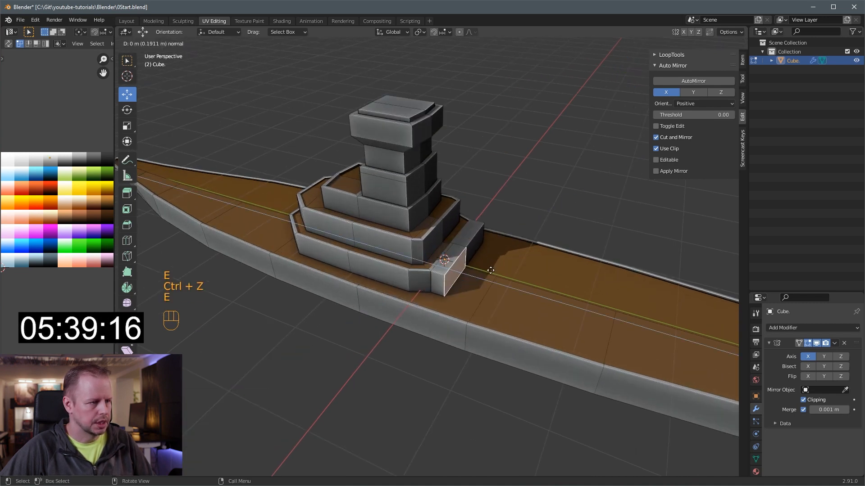
left_click(490, 270)
left_click(441, 258)
left_click(448, 261)
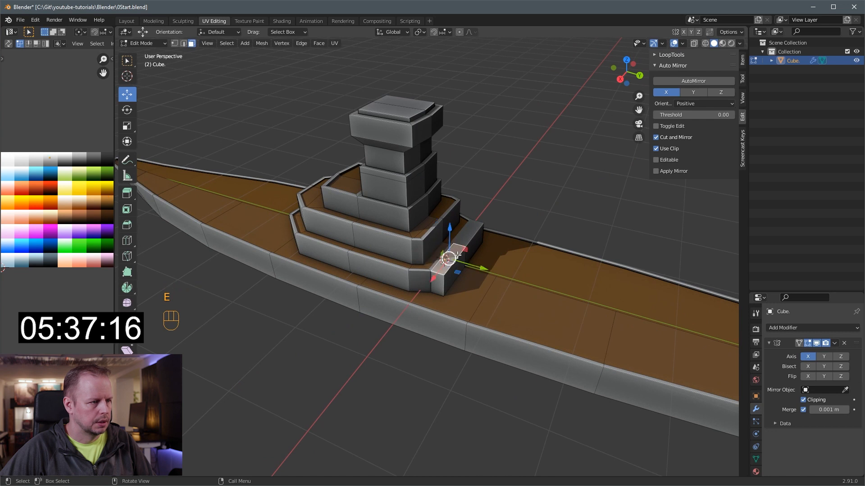
left_click_drag(453, 227, 455, 230)
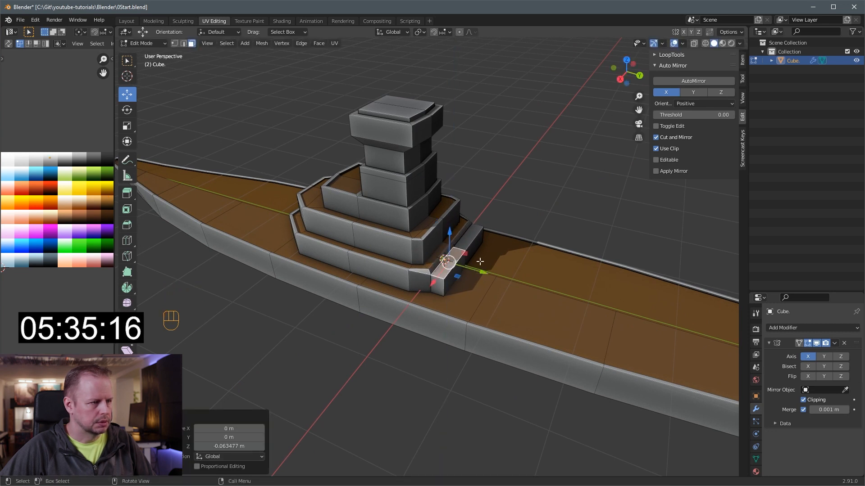
Extend the low block behind the superstructure farther aft by extruding its rear face, and narrow its rear end
left_click(468, 266)
left_click(461, 265)
key("e")
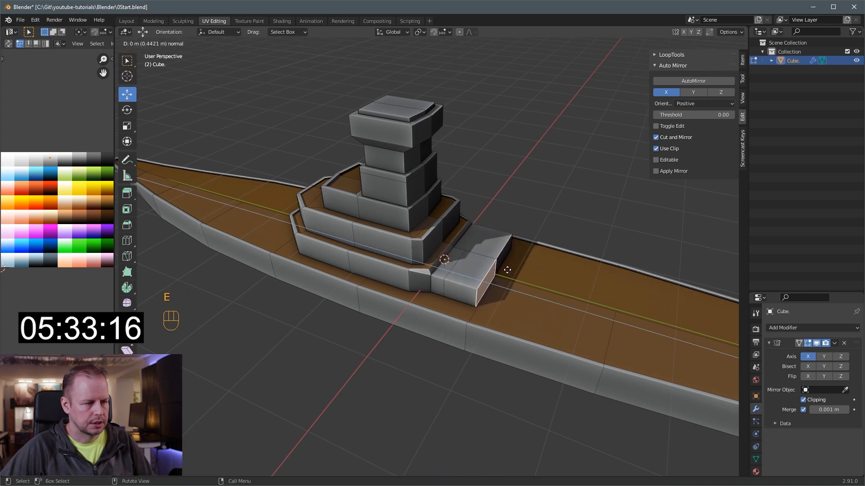
left_click(518, 272)
left_click(485, 300)
key("2")
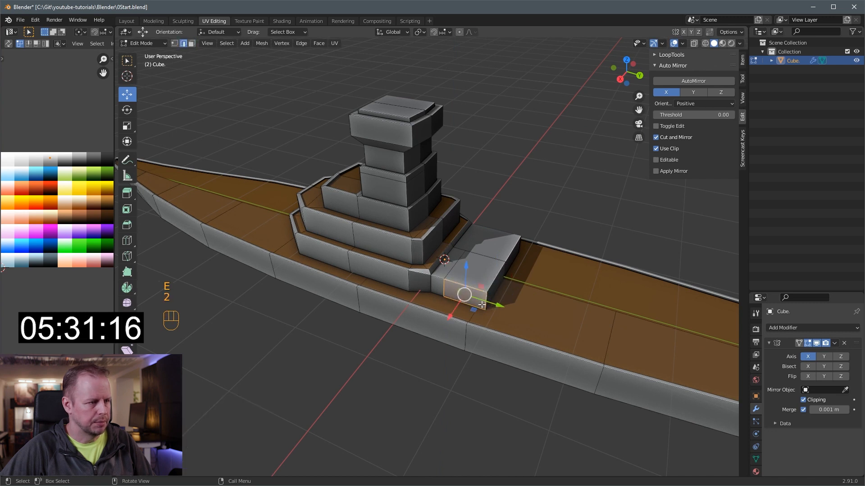
left_click(473, 309)
left_click_drag(475, 313, 478, 309)
Extrude the rear block's top face upward, inset it 0.06275 m and extrude the inset face into an upper block
key("3")
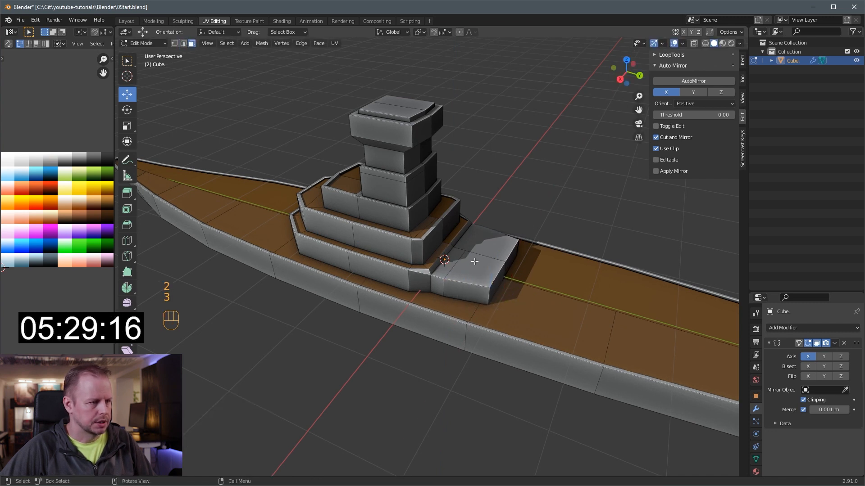
key("e")
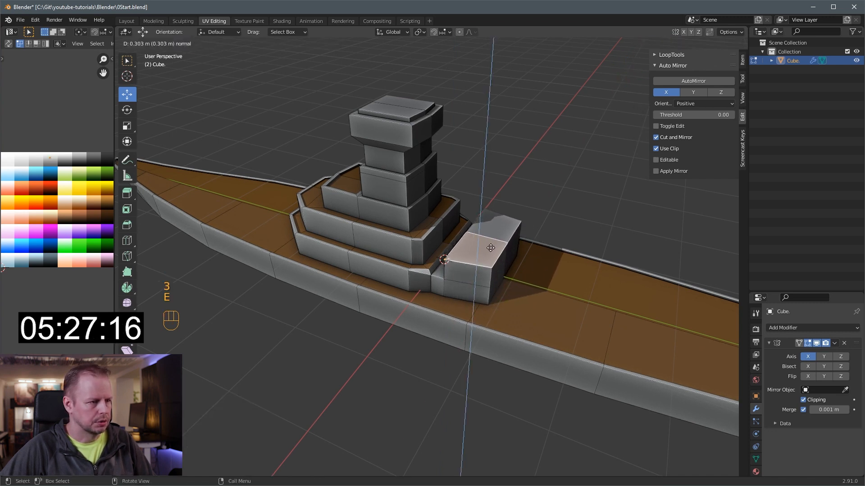
left_click(583, 252)
key("i")
left_click(581, 247)
key("e")
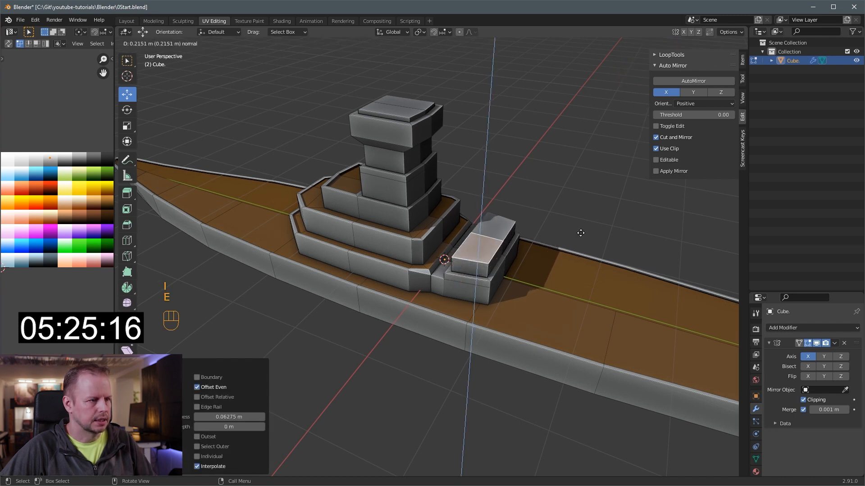
left_click(584, 225)
Move the upper block's front face aft to shorten the block
left_click(468, 261)
left_click_drag(455, 280, 465, 269)
left_click(485, 230)
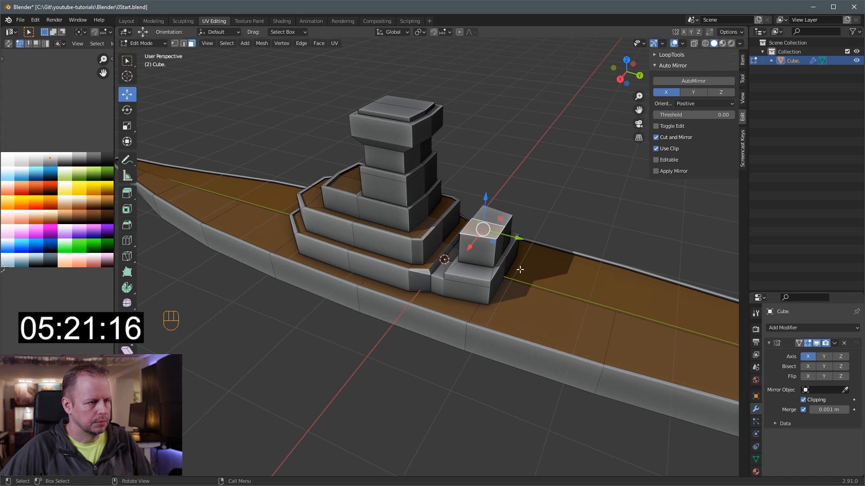
Move the rear faces of the upper and lower blocks aft together
middle_click_drag(520, 270, 517, 270)
left_click(491, 284)
left_click(495, 260, "ctrl")
left_click(521, 278)
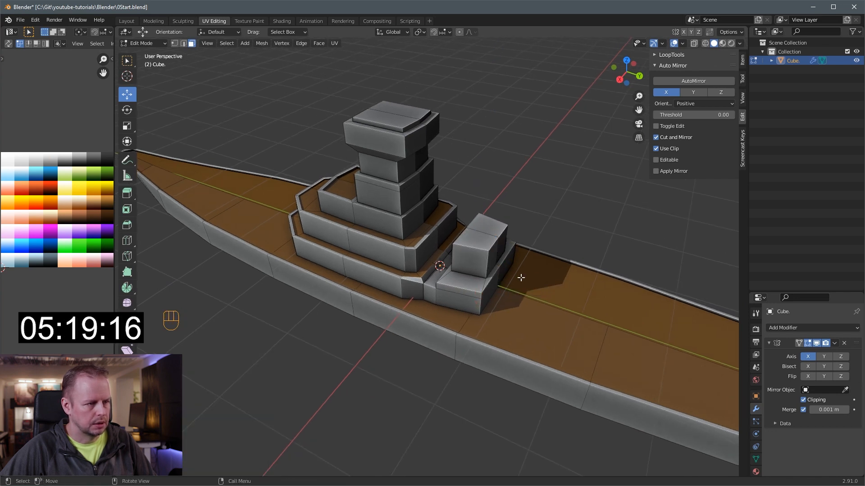
key("ctrl+z")
left_click_drag(511, 283, 530, 295)
Extrude the upper block's top face 0.10306 m upward and inset it 0.05404 m
left_click(501, 241)
key("e")
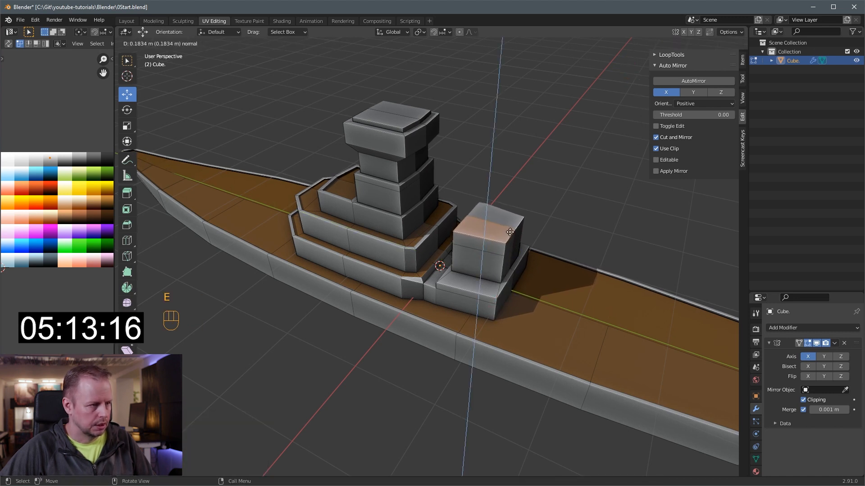
left_click(509, 237)
key("i")
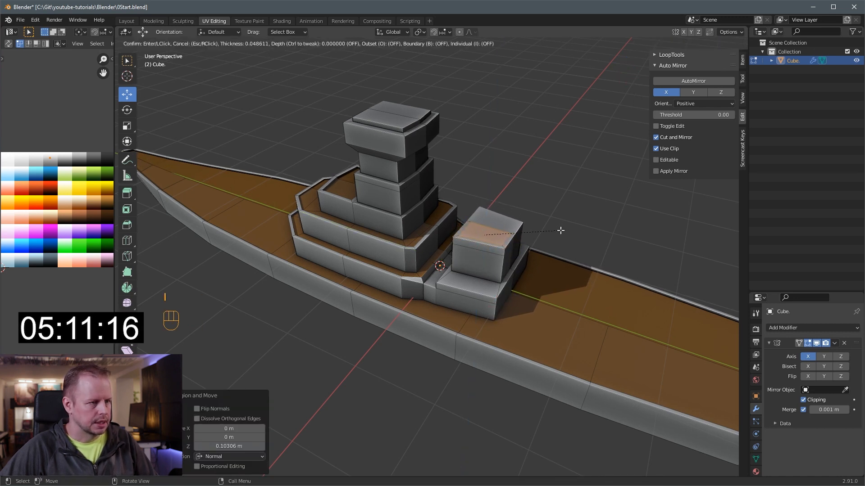
left_click(560, 230)
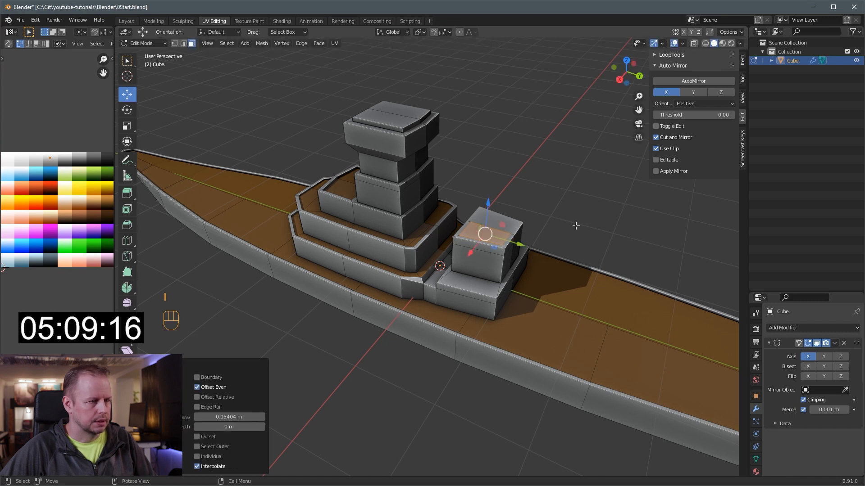
key("shift+d")
right_click(577, 210)
key("ctrl+z")
Sink the upper block's inset top face slightly, and duplicate it as a smaller face shifted -0.10183 m along X
key("e")
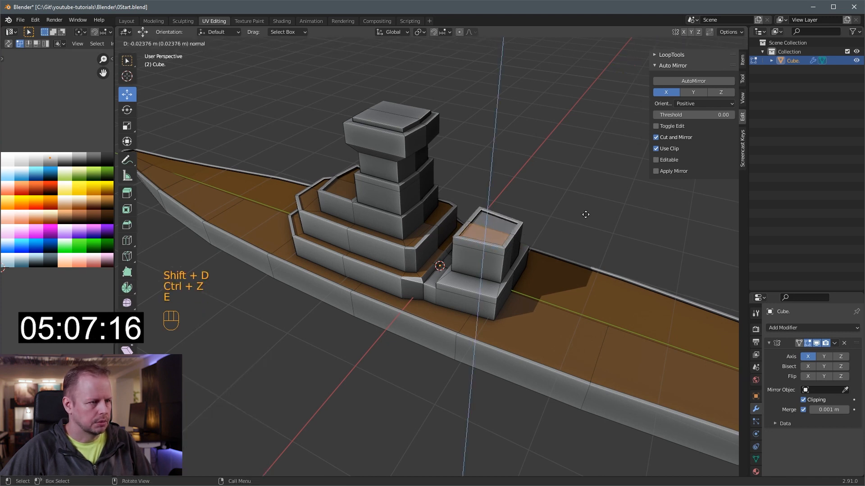
left_click(585, 213)
key("shift+d")
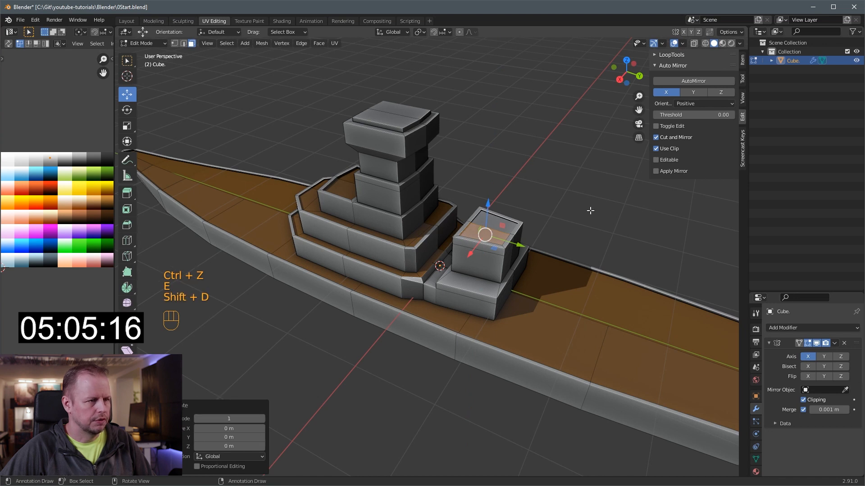
key("s")
left_click(570, 228)
left_click_drag(473, 251, 494, 243)
Extrude the duplicated face about 0.56 m upward into a funnel and flatten its side face by scaling X to 0
key("e")
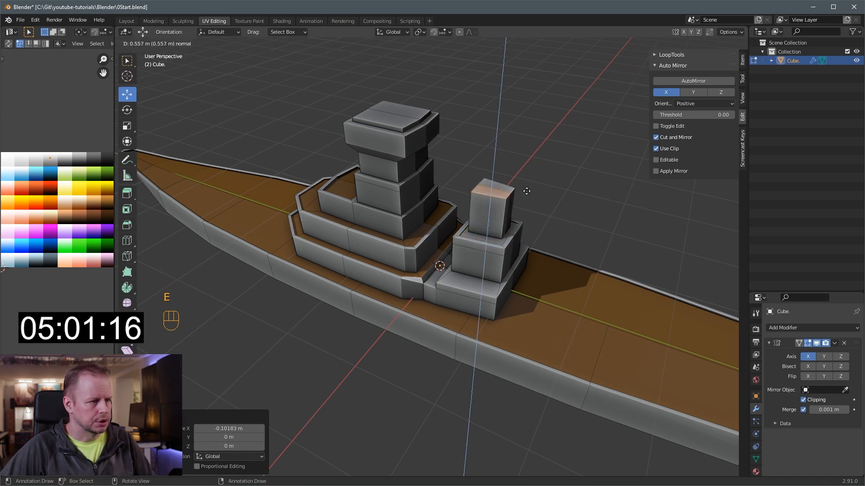
left_click(528, 192)
key("2")
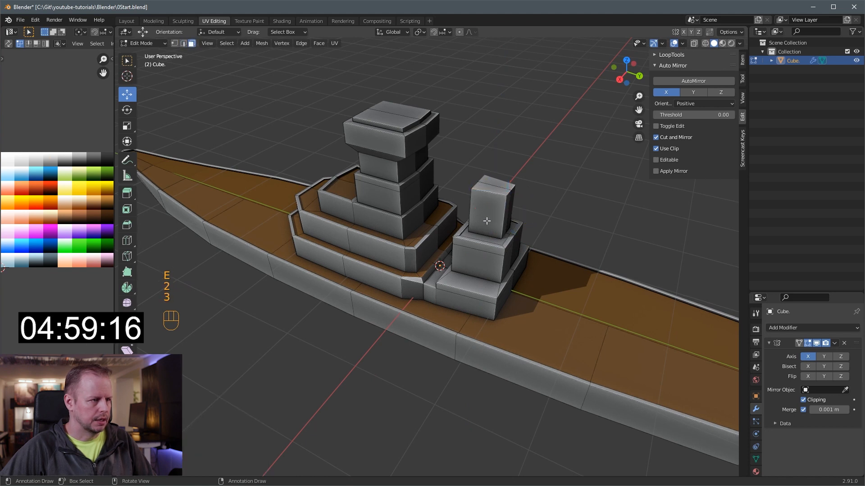
left_click(487, 221)
key("s")
key("x")
key("0")
key("Return")
key("3")
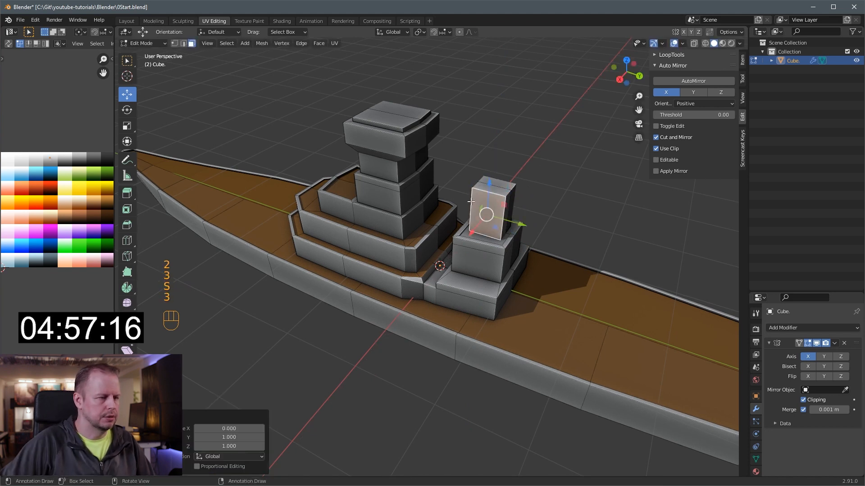
Raise the funnel's front top edge so the top slopes down toward the stern
key("2")
left_click(475, 185)
left_click_drag(477, 164, 477, 158)
key("3")
Hollow the funnel's top with a 0.03461 m inset sunk 0.11562 m, and colour the recess black on the palette
scroll(581, 191, "up", 2)
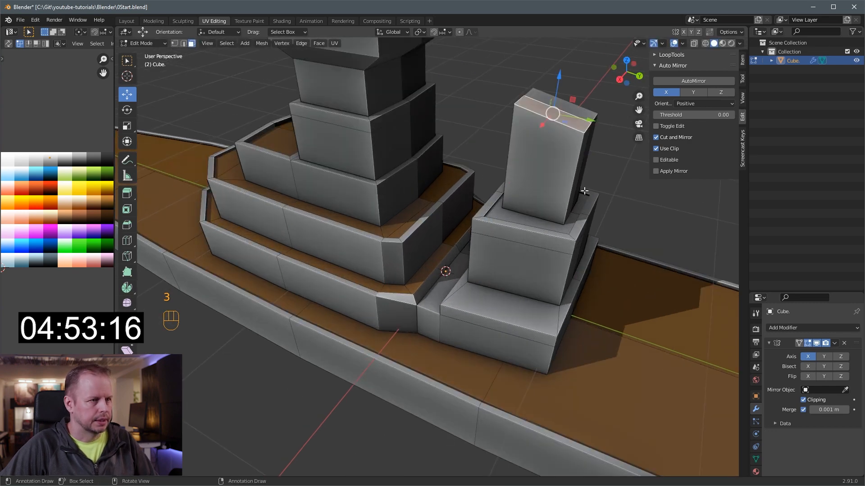
scroll(589, 192, "down", 1)
key("i")
left_click(593, 190)
key("e")
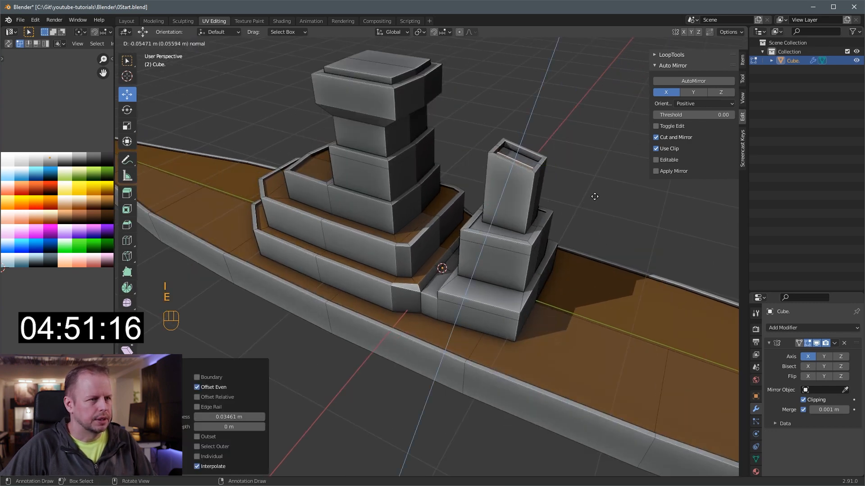
left_click(598, 203)
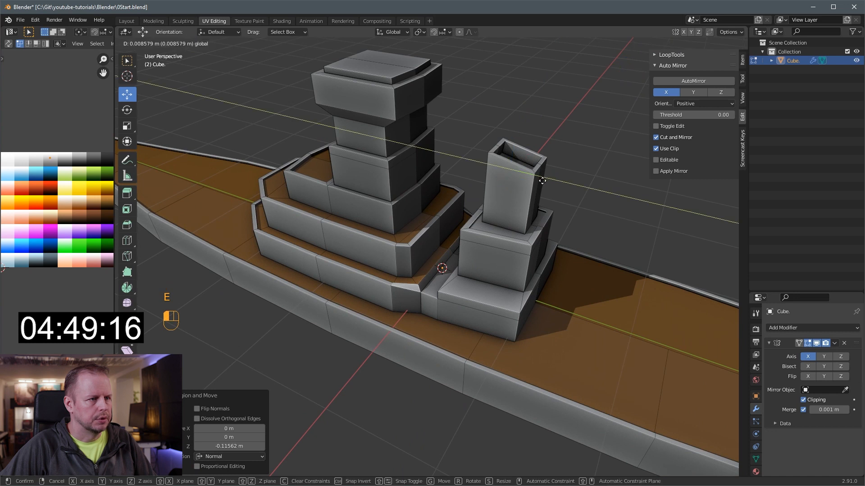
key("ctrl+KP_Add")
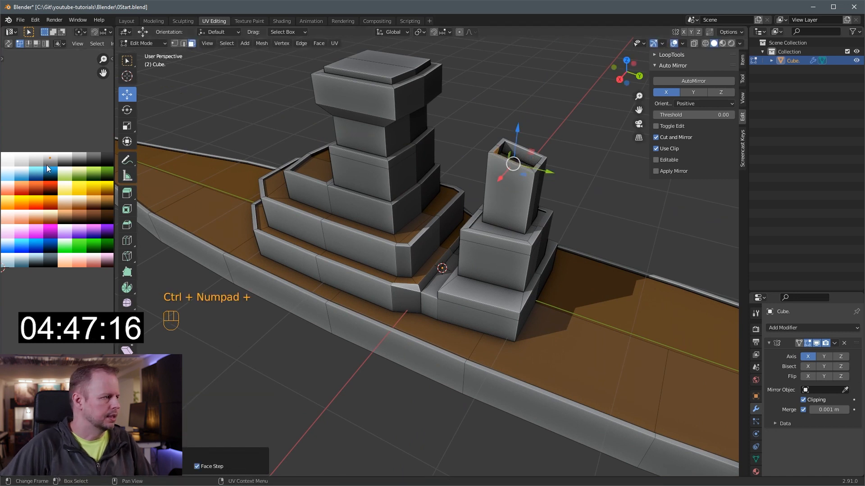
key("g")
Add two edge loops around the funnel and slide them toward its top
key("ctrl+r")
left_click(530, 191)
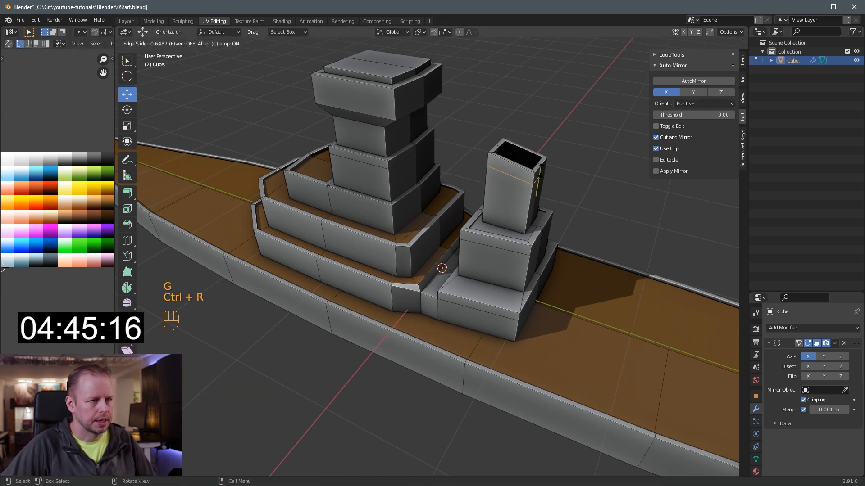
left_click(539, 163)
key("ctrl+r")
left_click(536, 188)
left_click(546, 167)
Thicken the funnel's face ring below the upper edge loops by extruding the faces 0.0317 m along their normals
key("3")
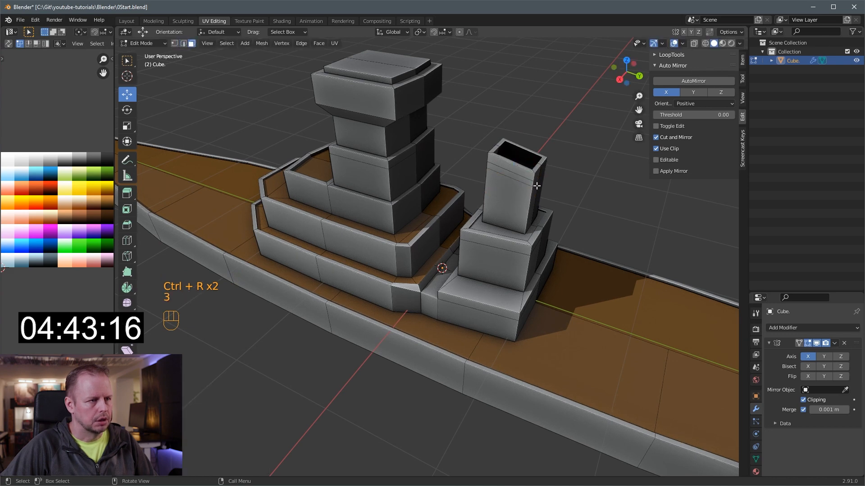
left_click(532, 193, "alt+shift")
key("s")
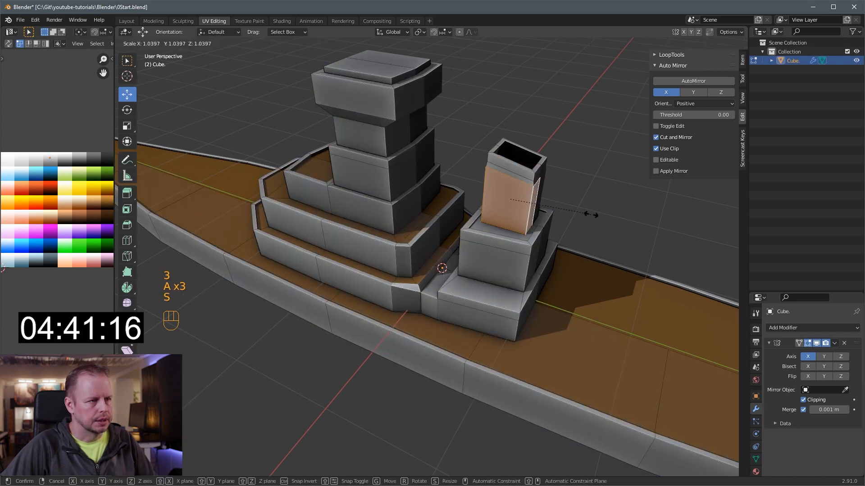
left_click(591, 215)
key("alt+e")
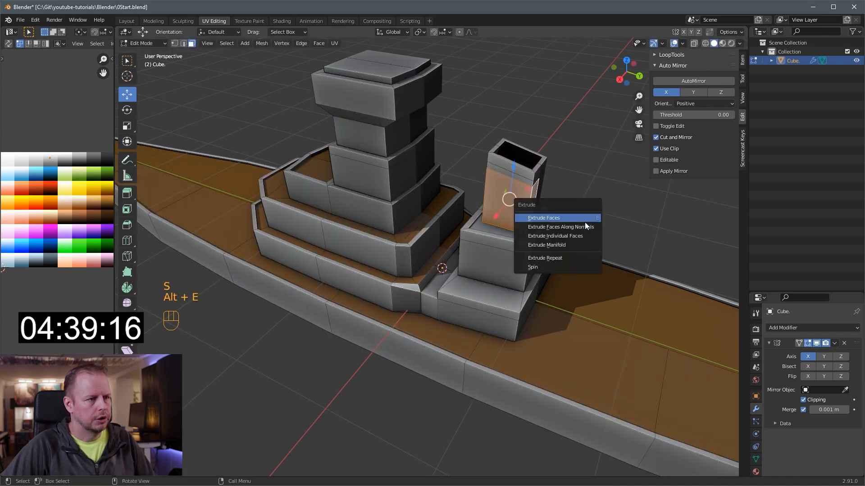
left_click(585, 225)
left_click(589, 223)
Duplicate the two deck faces aft of the funnel and scale the copy to 0.712
scroll(595, 225, "down", 5)
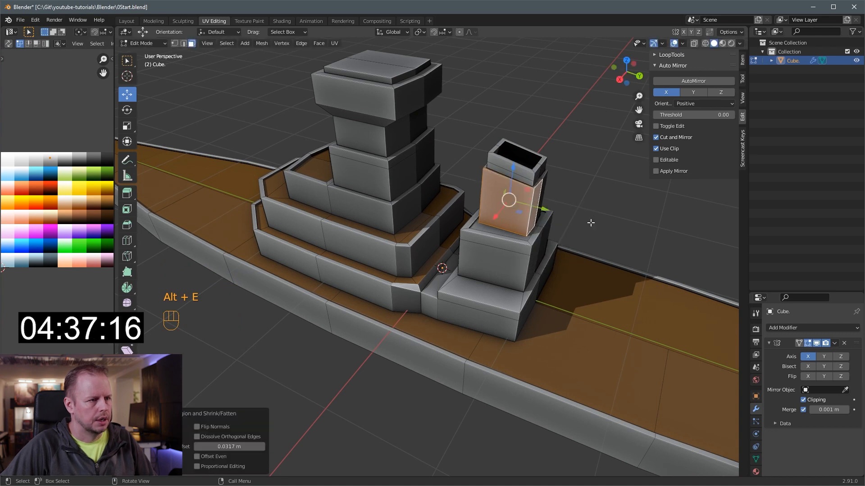
scroll(613, 243, "down", 1)
key("Tab")
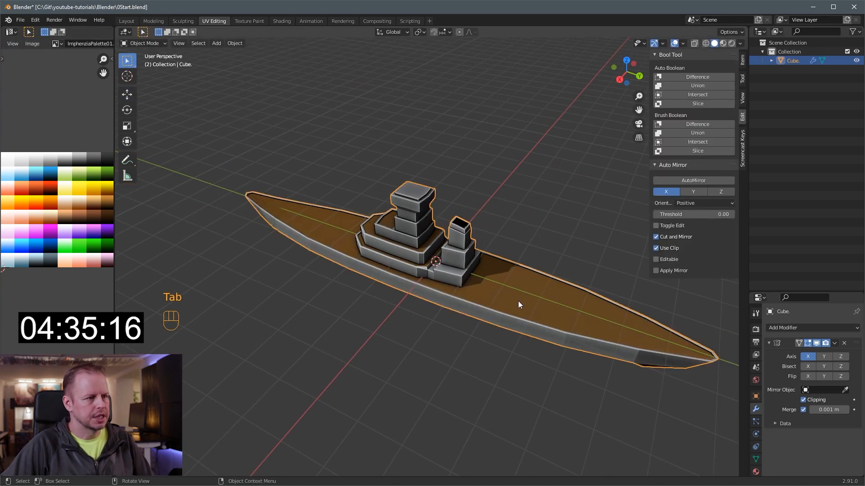
key("Tab")
key("3")
scroll(543, 300, "up", 1)
left_click(574, 325)
middle_click_drag(667, 303, 528, 251, "shift")
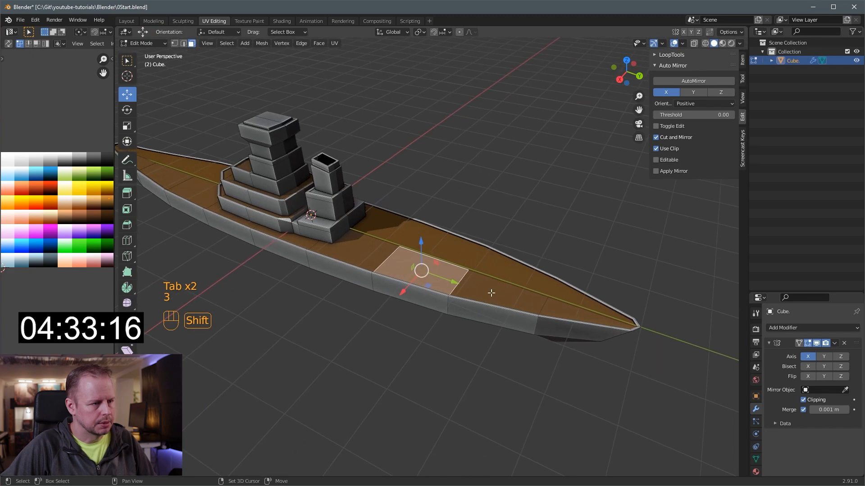
left_click(491, 293, "shift")
middle_click_drag(490, 293, 532, 290)
scroll(572, 284, "up", 3)
scroll(654, 271, "down", 1)
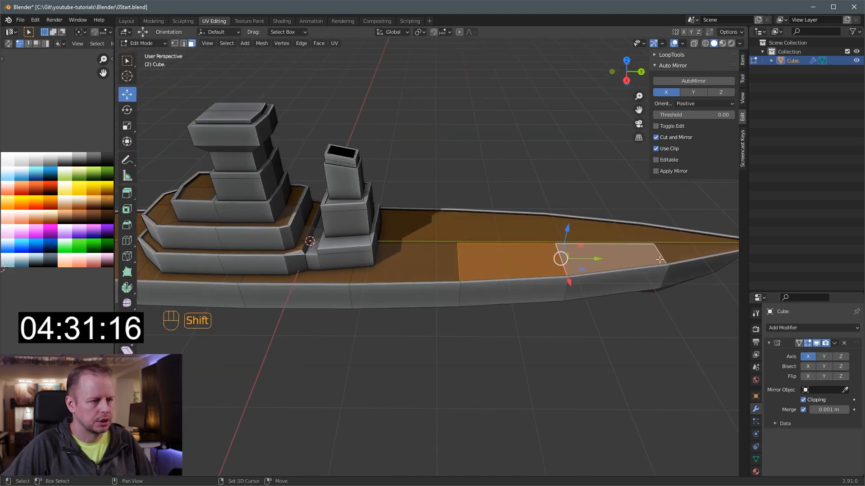
middle_click_drag(657, 269, 581, 269, "shift")
key("shift+d")
right_click(574, 248)
key("s")
left_click(554, 261)
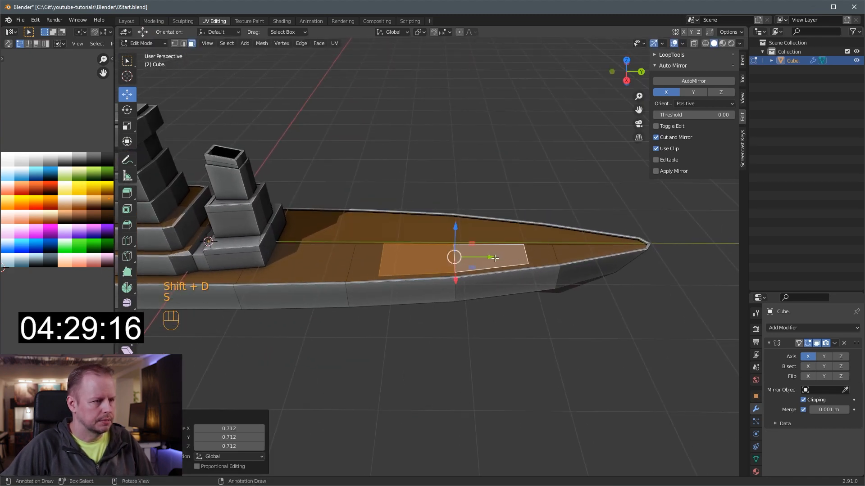
Shift the copied deck faces toward the funnel and inward along X, and extrude them 0.24845 m into a deckhouse
left_click_drag(494, 258, 451, 266)
left_click_drag(411, 287, 410, 284)
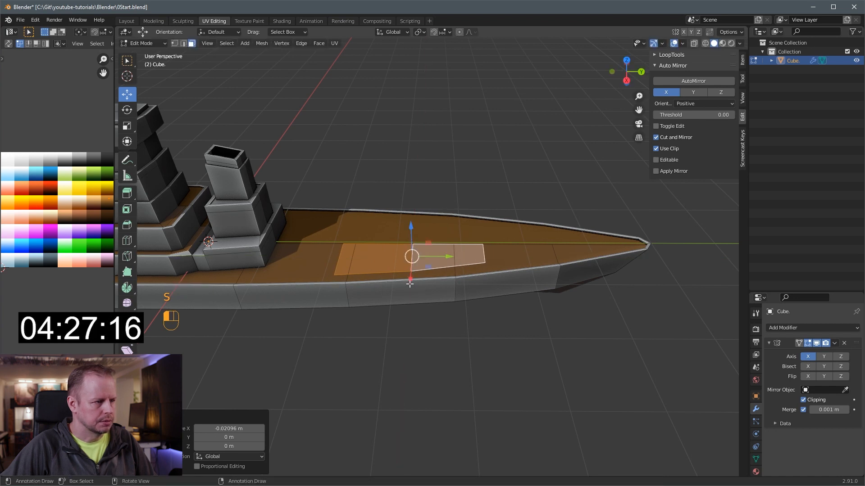
key("e")
left_click(469, 263)
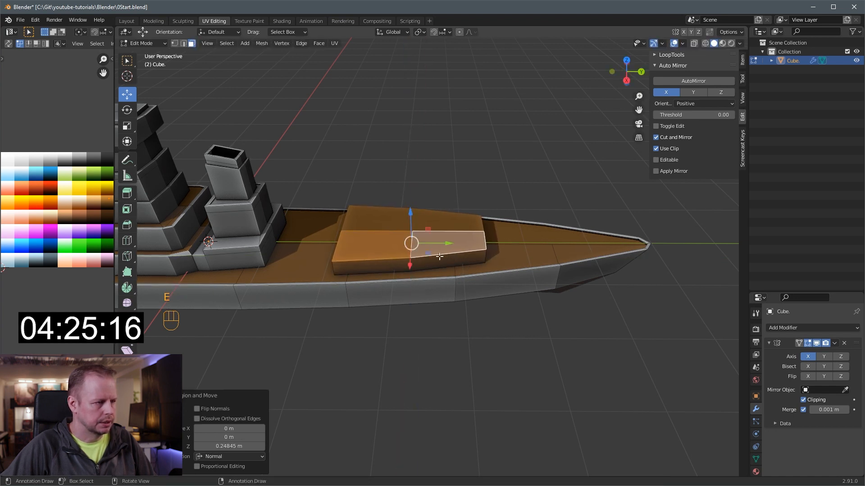
Select the linked faces of the aft deckhouse and colour them grey on the palette
left_click(440, 260)
key("l")
key("g")
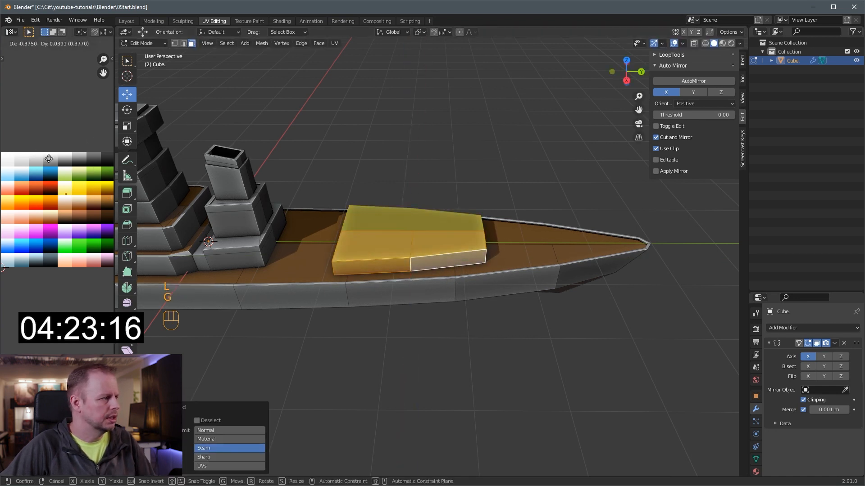
left_click(45, 126)
Inset the aft deckhouse's top faces about 0.107 m, sink them 0.059222 m, and colour the recess deck brown
left_click(465, 244)
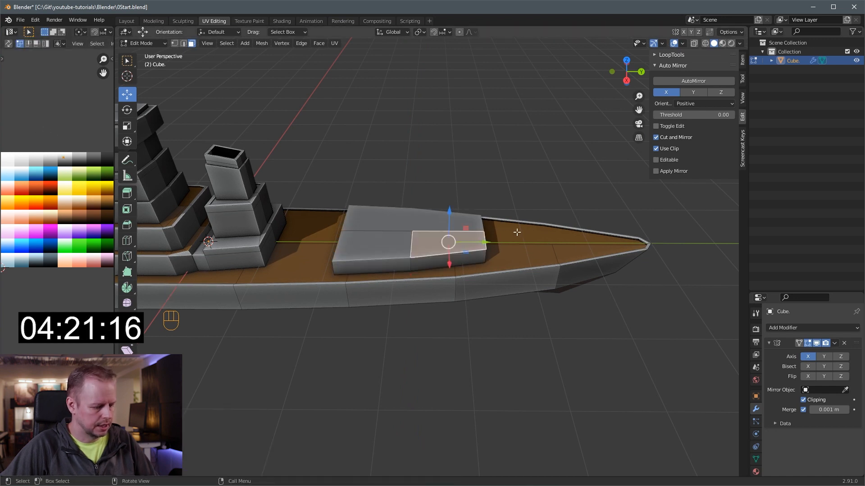
left_click(381, 233, "shift")
key("i")
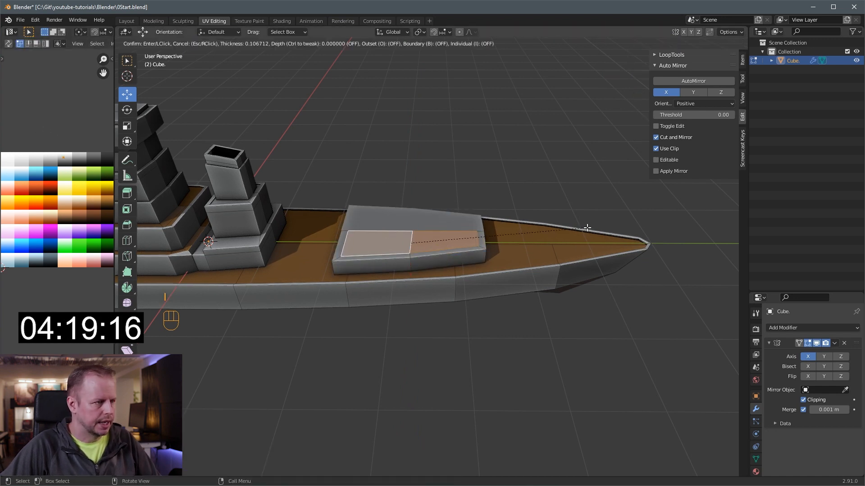
left_click(588, 228)
key("e")
left_click(590, 232)
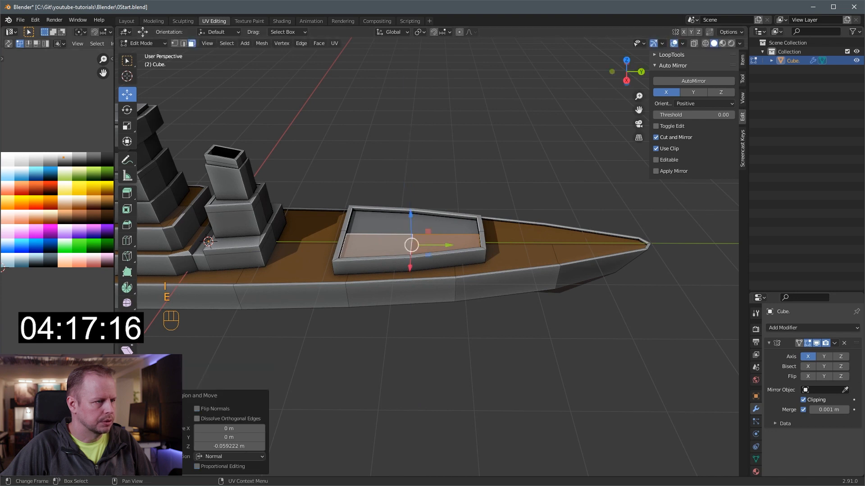
key("g")
left_click(106, 232)
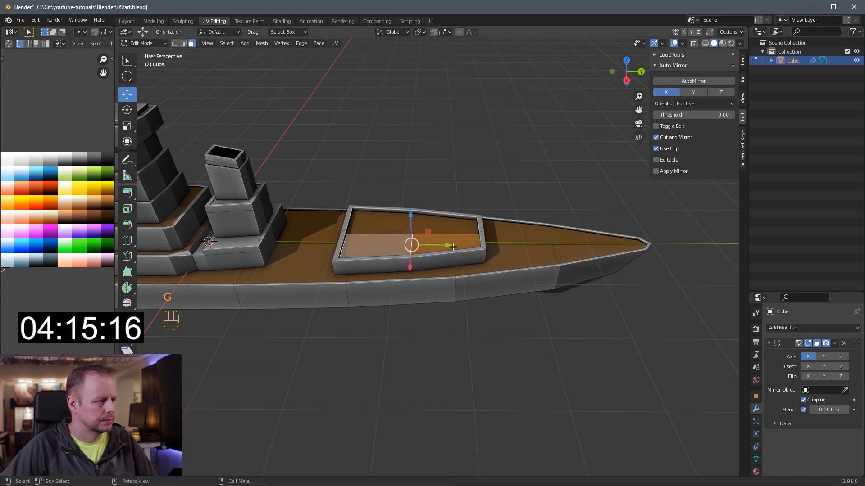
Duplicate the recessed brown faces, scale the copy to about 0.59, and extrude it upward about 0.19 m
key("shift+d")
right_click(504, 244)
key("s")
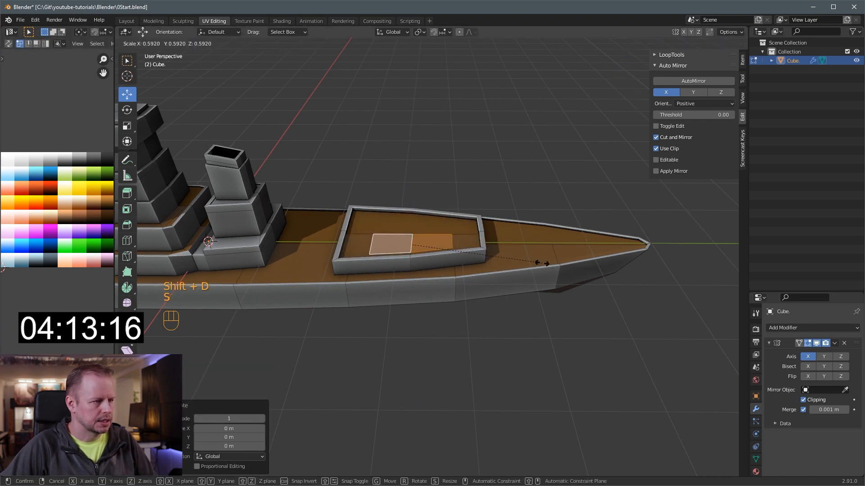
left_click(547, 264)
key("e")
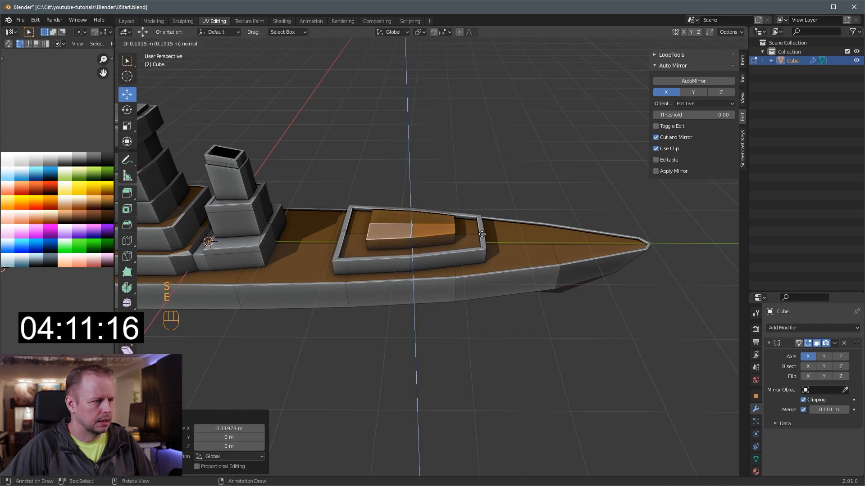
left_click(411, 237)
key("ctrl+z")
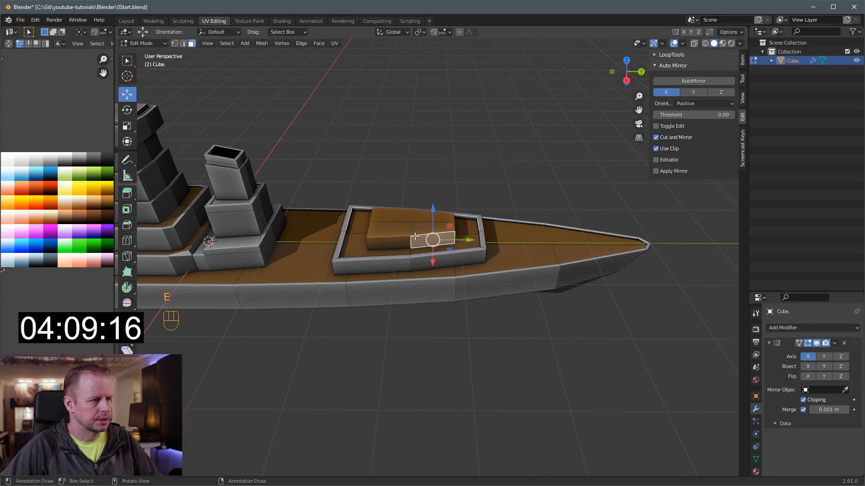
Select the linked faces of the inner aft block and colour them grey on the palette
key("l")
key("g")
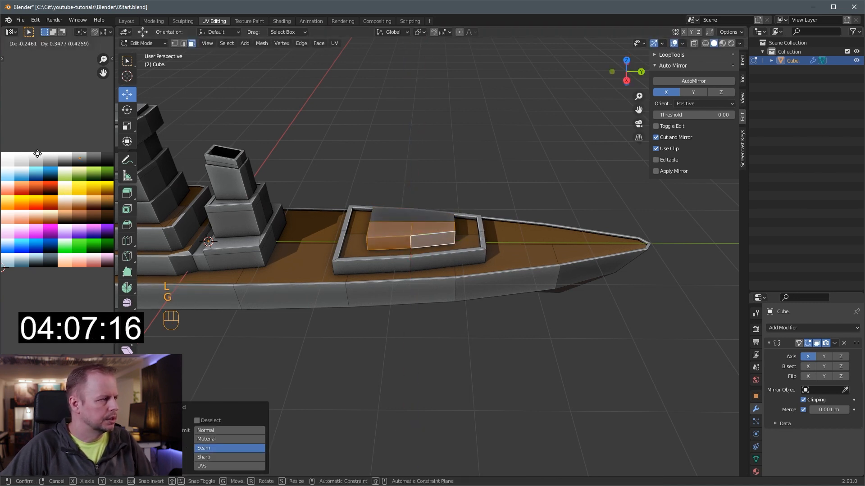
left_click(23, 154)
Inset the inner aft block's top faces 0.06071 m and extrude them upward 0.064539 m
left_click(429, 228)
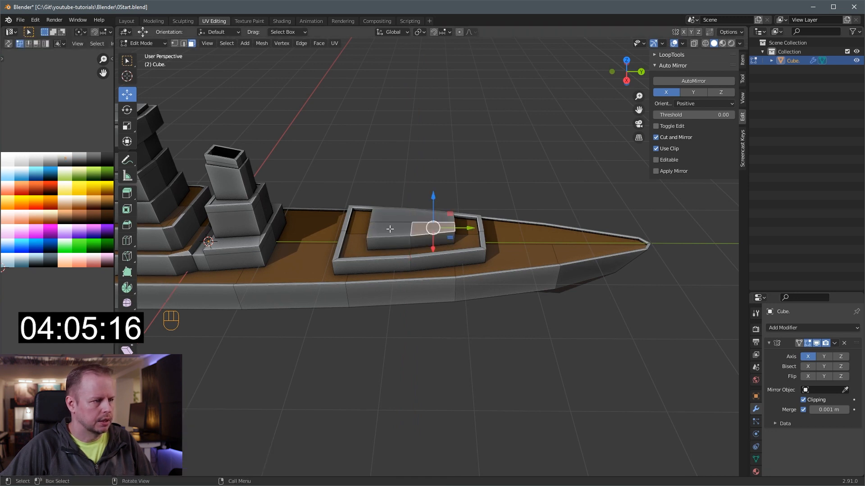
left_click(389, 229, "shift")
key("i")
left_click(519, 223)
key("e")
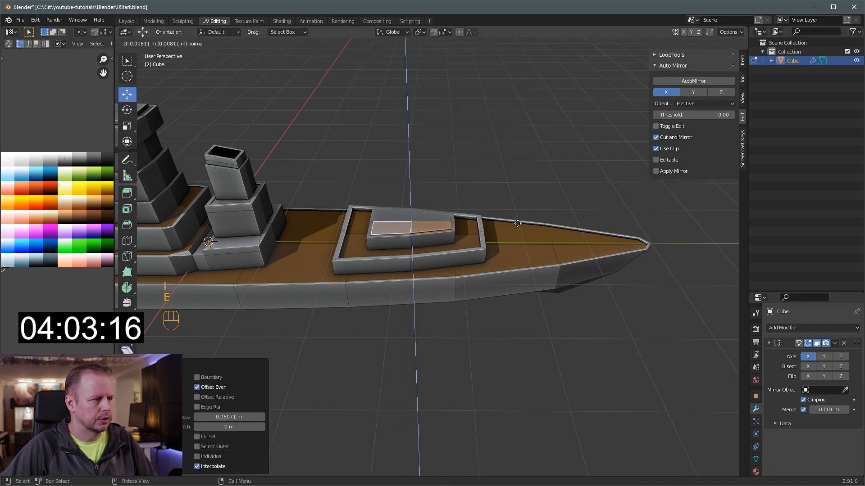
left_click(518, 222)
Duplicate the tower's roof face, scale the copy down to a small mast base, and narrow it further along X
scroll(517, 225, "down", 4)
middle_click_drag(333, 221, 392, 225, "shift")
scroll(550, 234, "up", 3)
scroll(544, 274, "down", 3)
scroll(387, 221, "up", 1)
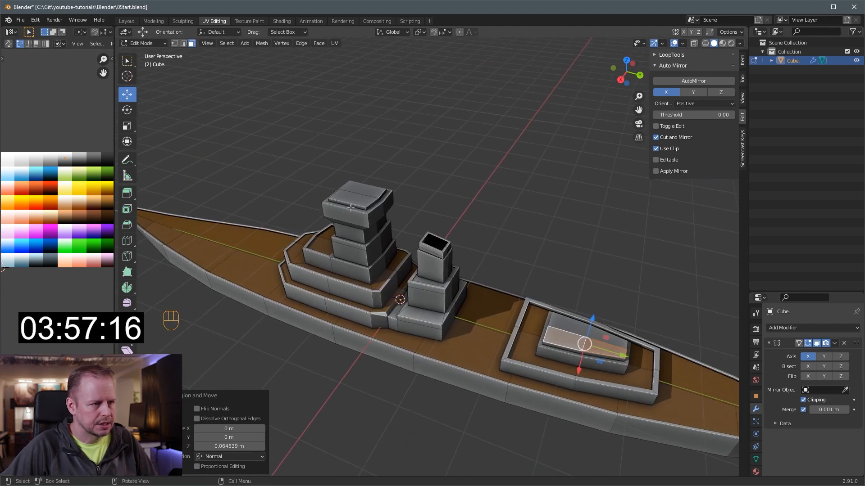
left_click(354, 199)
key("shift+d")
key("s")
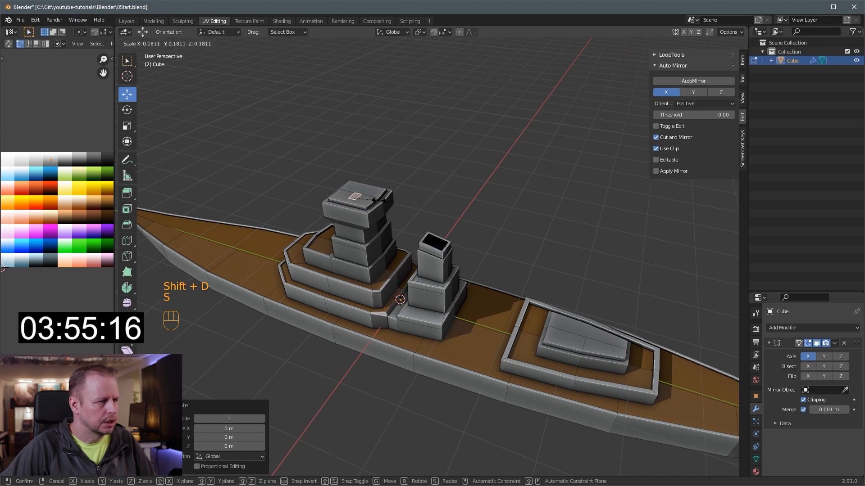
left_click(458, 174)
key("s")
left_click(415, 194)
key("x")
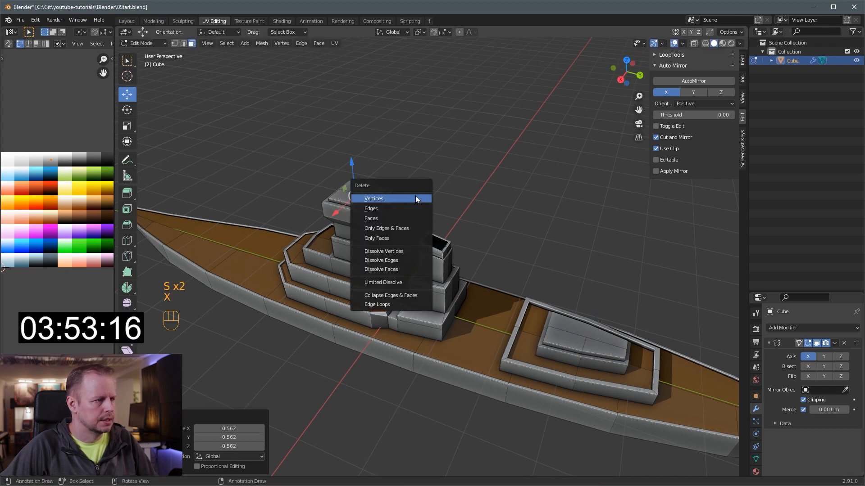
key("Escape")
key("s")
key("x")
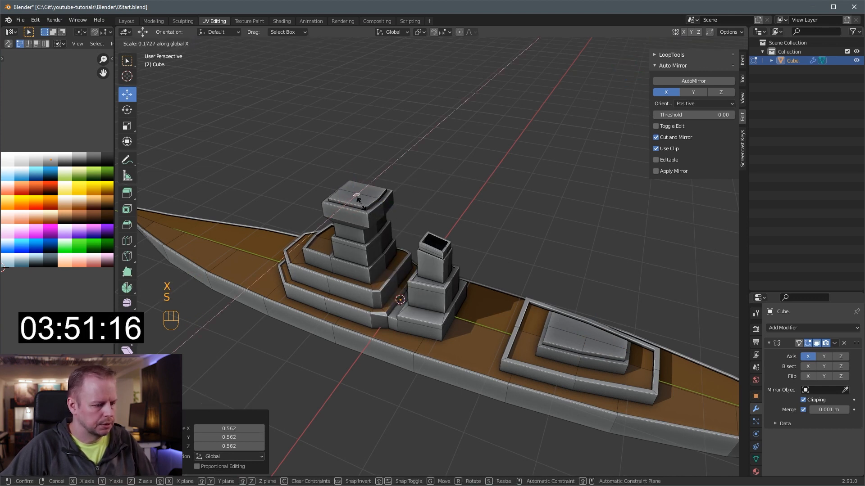
left_click(358, 198)
Extrude the small roof face upward 1.1548 m and shrink its end to form a pointed mast
key("e")
left_click(399, 121)
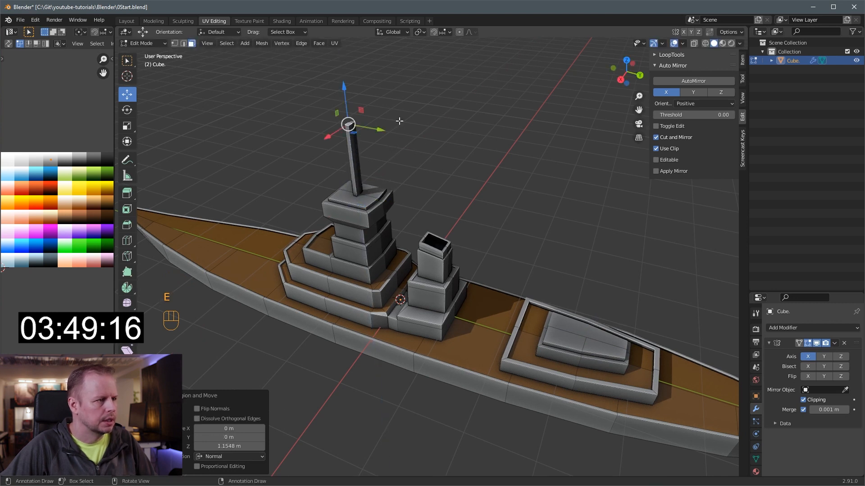
key("s")
left_click(370, 133)
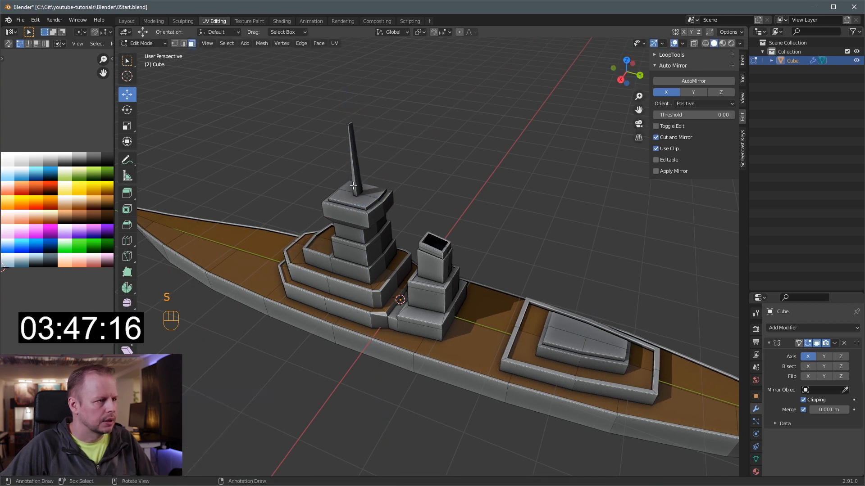
Move the whole mast off the roof to the tower's aft side and lower it 1.4468 m
left_click_drag(334, 173, 418, 170)
key("l")
left_click_drag(389, 134, 388, 214)
middle_click_drag(394, 213, 431, 195)
Stretch the mast along Z, shift it closer to the tower, and raise it 0.18611 m
key("s")
key("z")
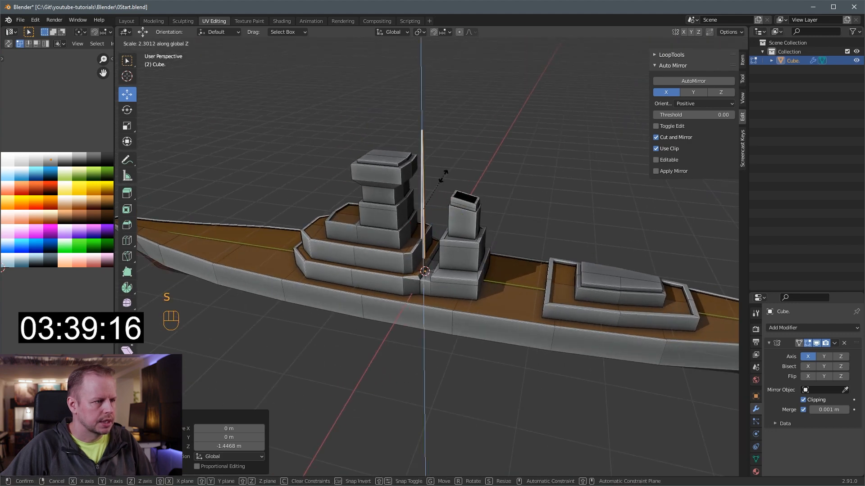
left_click(438, 192)
left_click_drag(451, 213, 445, 213)
left_click_drag(417, 172, 416, 162)
Duplicate the mast, move the copy 2.857 m along Y onto the aft deckhouse, and lower it 0.19308 m
key("shift+d")
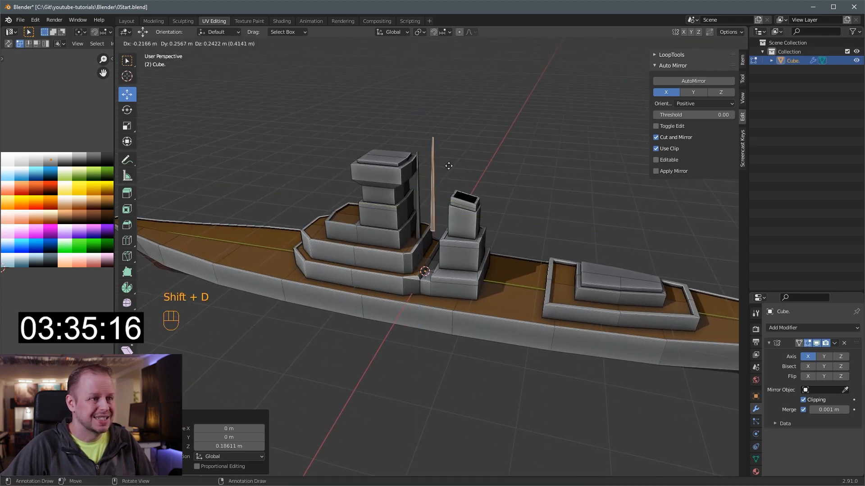
right_click(448, 167)
left_click_drag(447, 202, 627, 233)
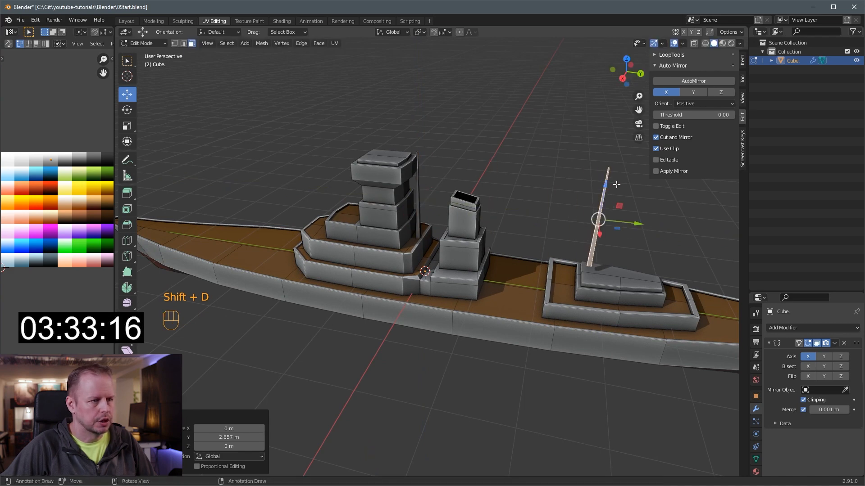
left_click_drag(606, 182, 608, 193)
left_click_drag(608, 195, 608, 196)
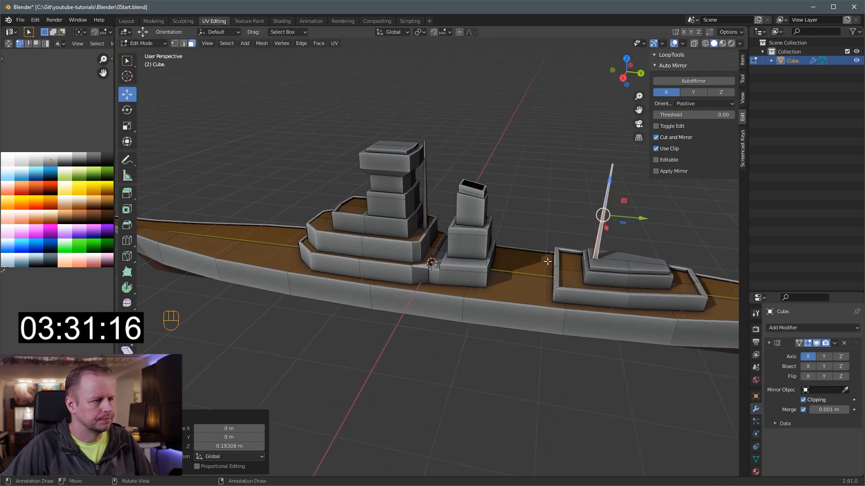
Duplicate the deck face ahead of the superstructure, scale the copy down, and shift it 0.20115 m toward the centreline
left_click(507, 173)
middle_click_drag(416, 157, 450, 162)
middle_click_drag(581, 153, 445, 187, "shift")
middle_click_drag(429, 218, 513, 241)
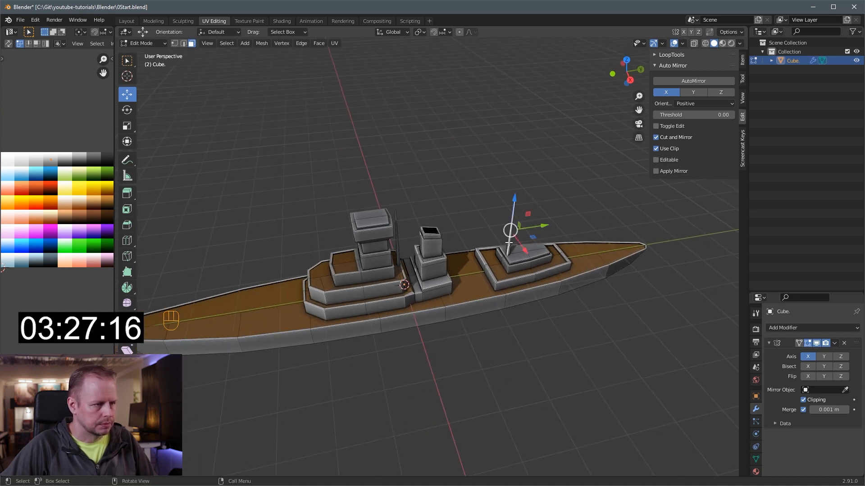
left_click(535, 252)
middle_click_drag(585, 263, 653, 256)
left_click(307, 310)
middle_click_drag(311, 291, 357, 278)
left_click(384, 294)
key("shift+d")
right_click(384, 294)
key("s")
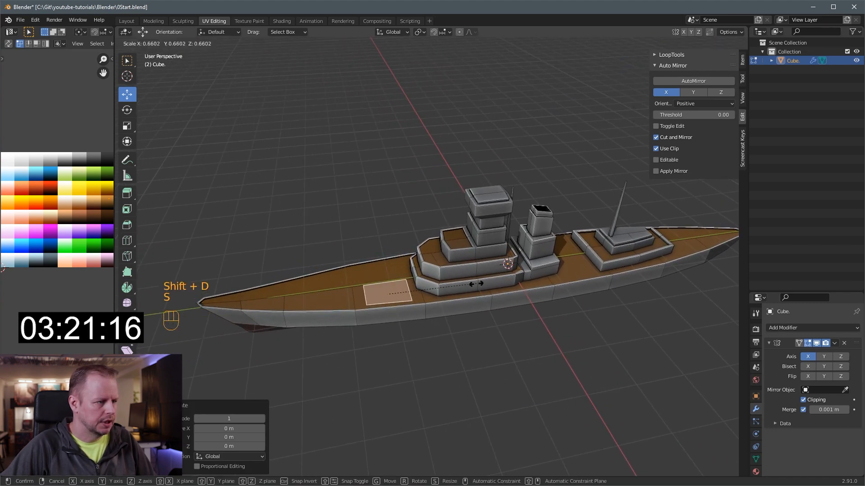
left_click(457, 304)
left_click_drag(394, 315, 391, 309)
Colour the copied foredeck face grey on the palette
middle_click_drag(391, 309, 422, 310, "shift")
scroll(426, 285, "up", 4)
mouse_move(488, 301)
middle_mouse_down()
mouse_move(504, 287)
mouse_move(494, 291)
middle_mouse_up()
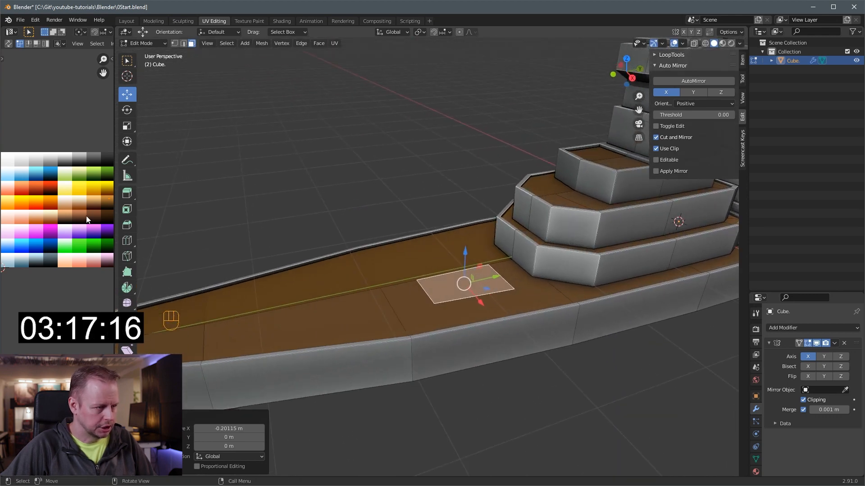
key("g")
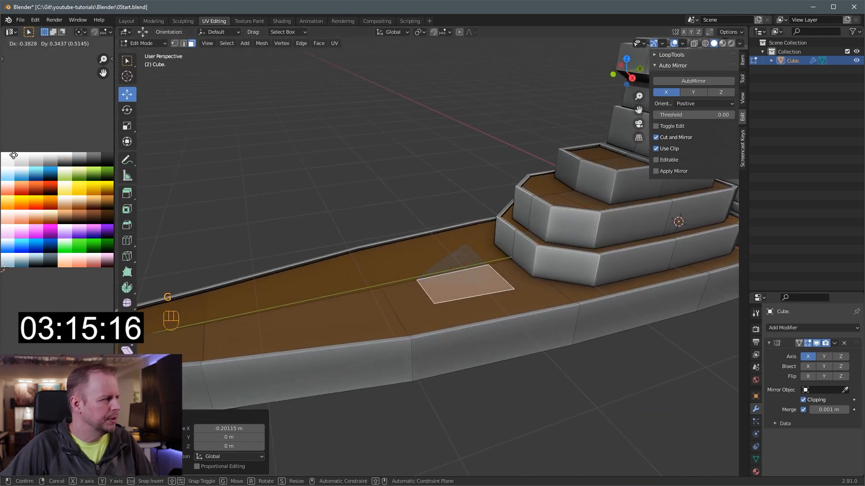
left_click(14, 155)
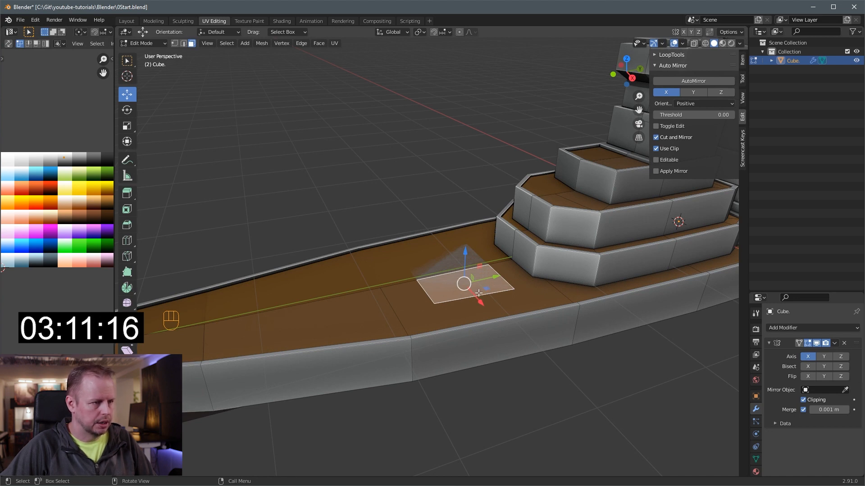
Extrude the grey foredeck face upward into a low block, and duplicate its top face 0.34768 m above it
key("e")
left_click(463, 263)
key("shift+d")
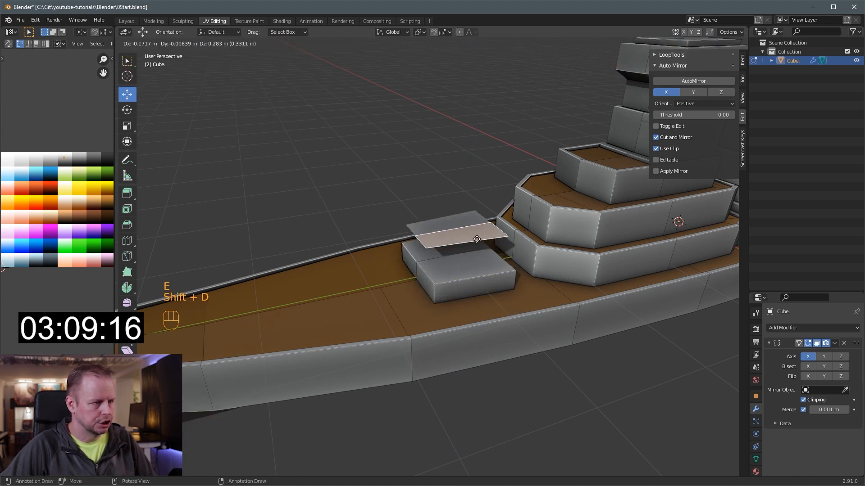
left_click(471, 237)
Cut a centred edge loop across the low foredeck block and move its outer corner edges 0.17525 m toward the centreline
key("ctrl+r")
left_click(471, 281)
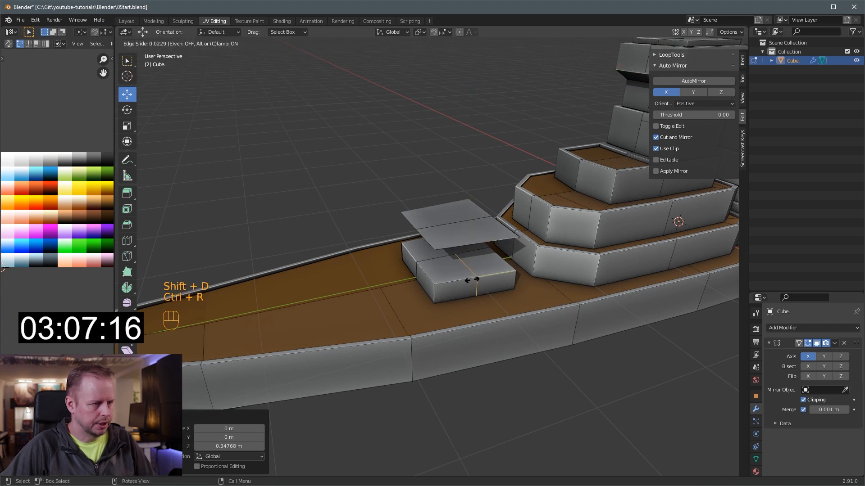
right_click(472, 280)
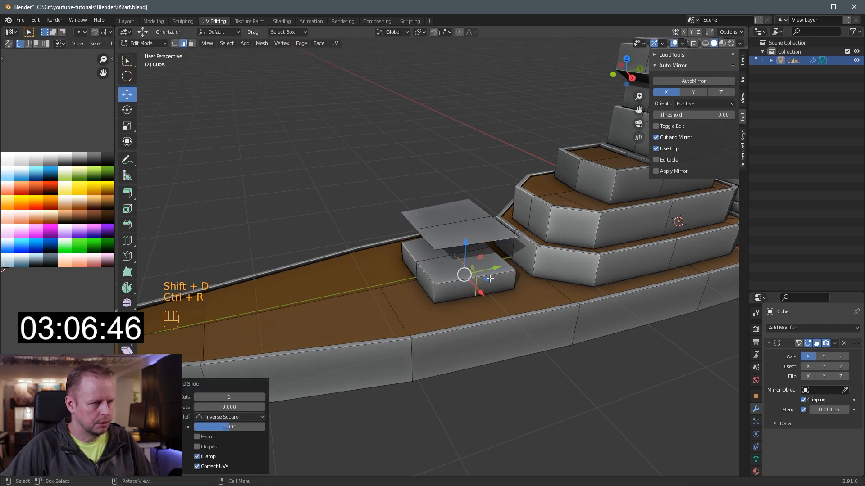
key("2")
left_click(434, 293, "shift")
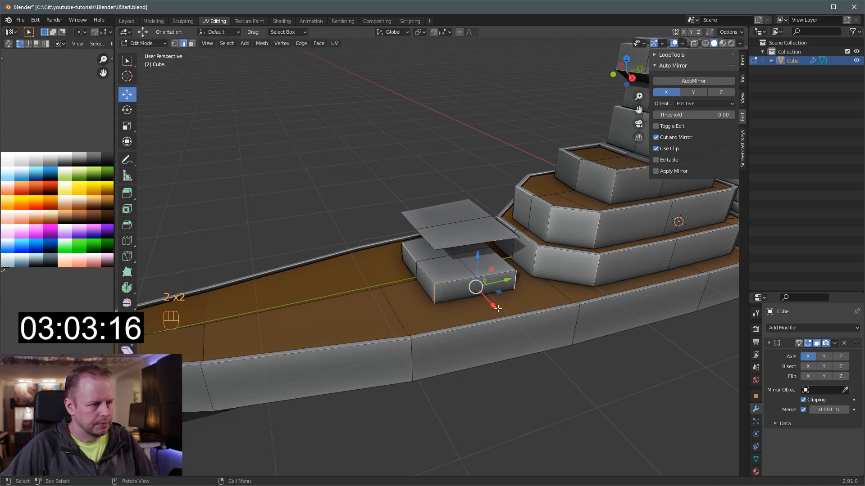
left_click_drag(497, 308, 486, 295)
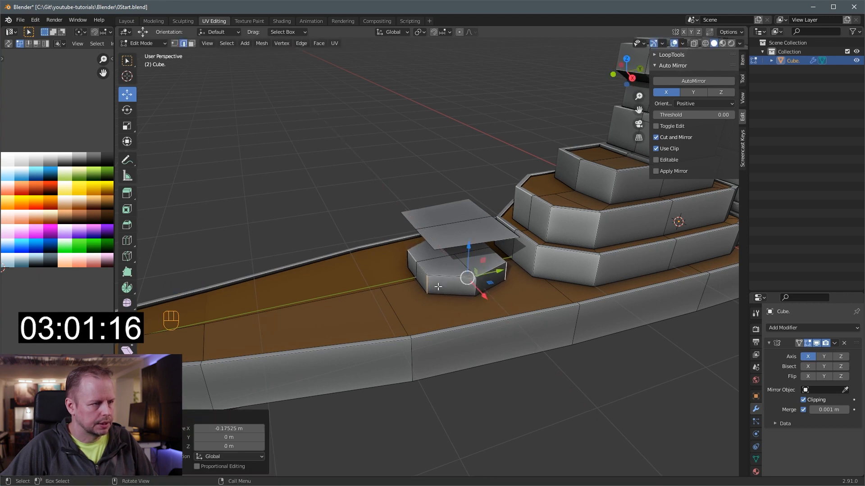
Scale the block's outer corner edges to 0.793 along Y and shift its middle outer edge slightly inward along X
key("s")
key("y")
left_click(521, 272)
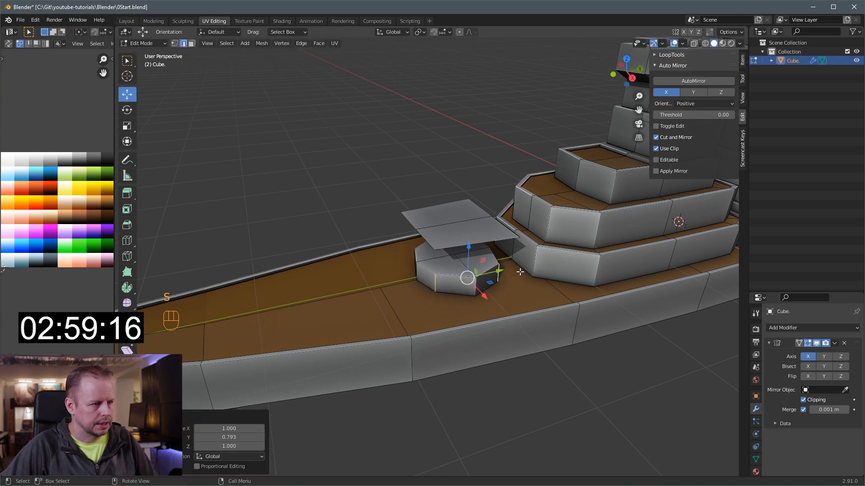
left_click(465, 272)
left_click(473, 291)
left_click_drag(488, 299, 484, 294)
Lower the floating face onto the foredeck block, scale it to 1.114, and extrude it 0.30245 m upward as the turret body
left_click(475, 242)
key("3")
left_click(469, 232)
left_click_drag(466, 202, 467, 234)
key("s")
left_click(481, 230)
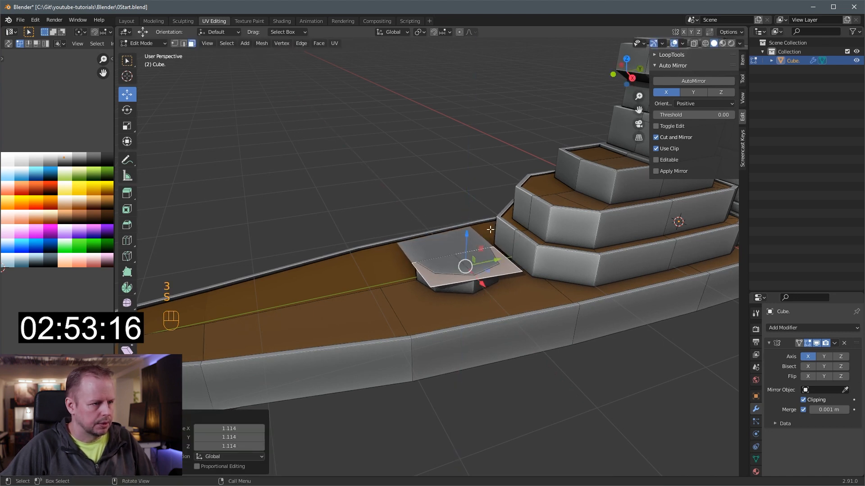
key("e")
left_click(493, 201)
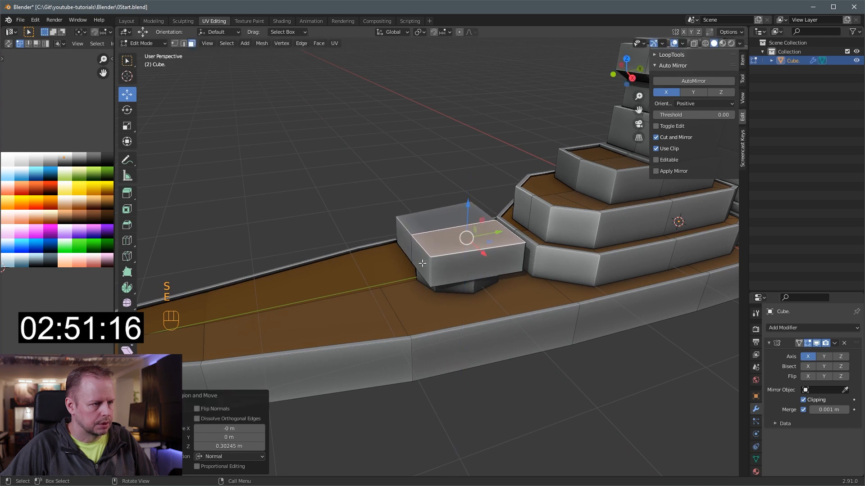
Cut a centred edge loop across the turret body and scale the loop up to bulge its sides outward
left_click(423, 263)
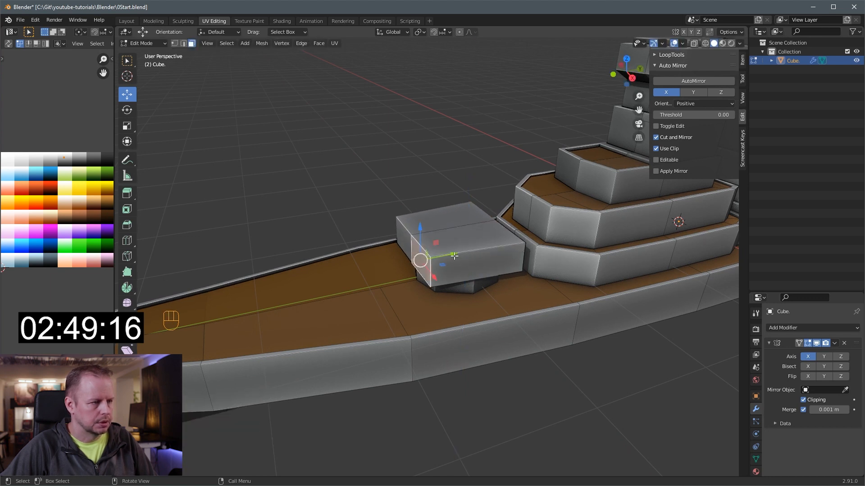
key("ctrl+r")
left_click(508, 257)
right_click(508, 258)
key("s")
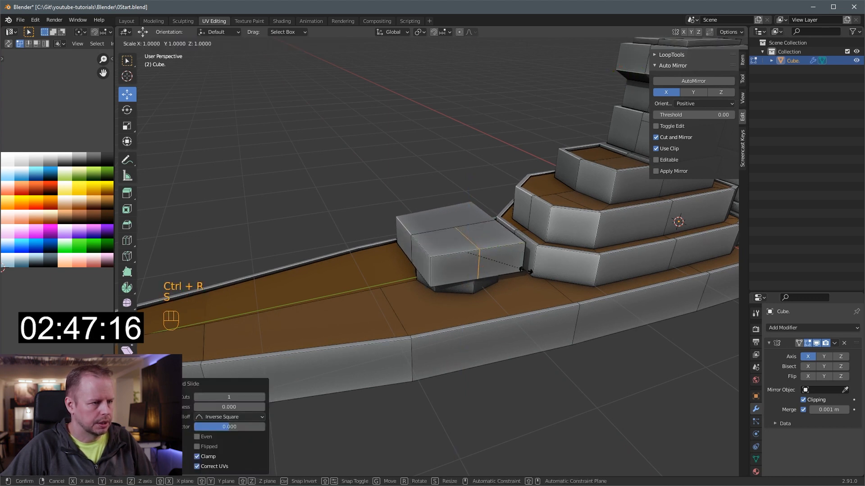
left_click(501, 280)
Move the turret body's front face about 0.1 m forward along Y and its rear face slightly toward the superstructure
key("3")
left_click(424, 264)
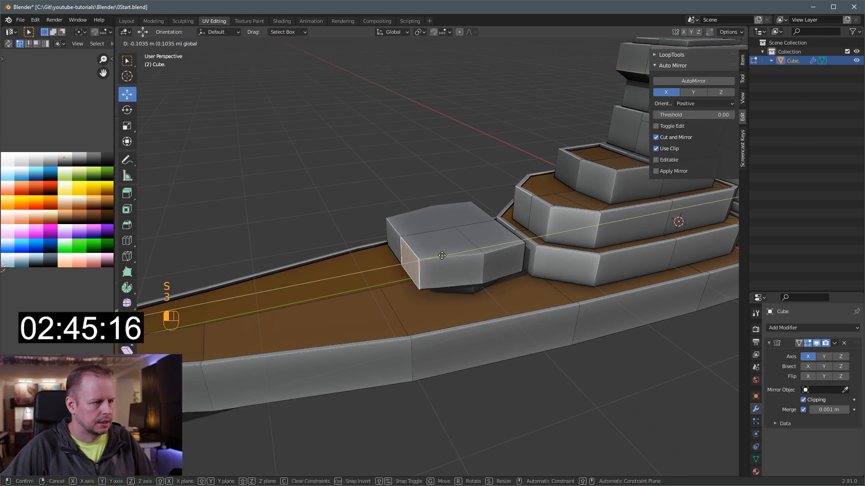
left_click_drag(446, 258, 445, 255)
middle_click_drag(519, 240, 325, 225)
key("2")
left_click(319, 219)
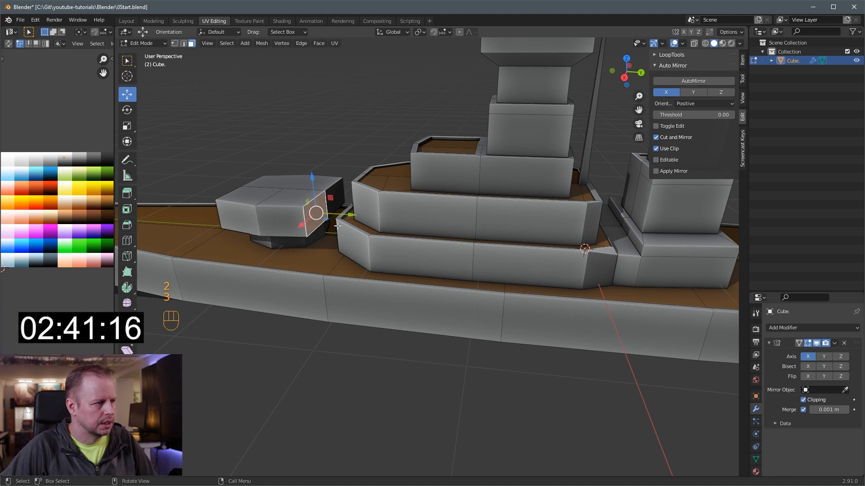
left_click_drag(346, 216, 351, 217)
Lower the turret body's two top faces 0.11144 m and scale them up by about 1.11
middle_click_drag(326, 206, 415, 201)
left_click(424, 197)
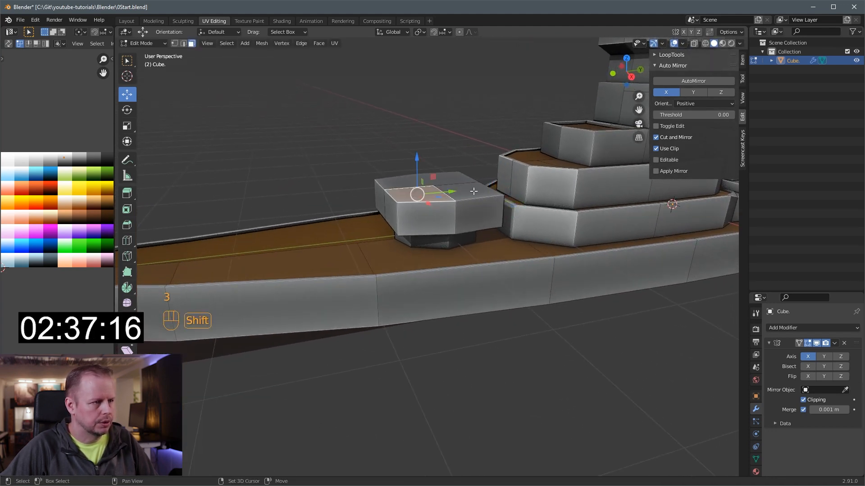
left_click(474, 191, "shift")
left_click_drag(443, 164, 451, 177)
key("s")
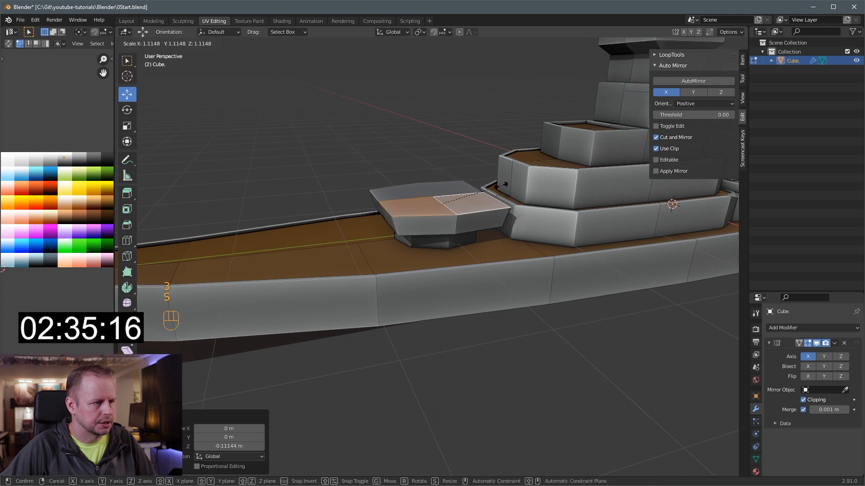
left_click(501, 185)
Extrude the turret's top faces upward, scale them to 0.804, and shift them 0.043602 m toward the centreline
key("e")
left_click(500, 170)
key("s")
left_click(489, 173)
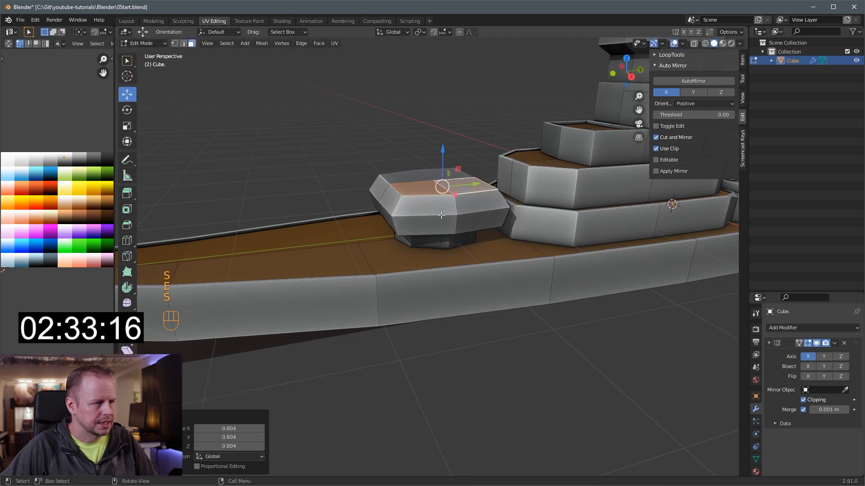
middle_click_drag(441, 215, 450, 219)
left_click_drag(496, 208, 494, 207)
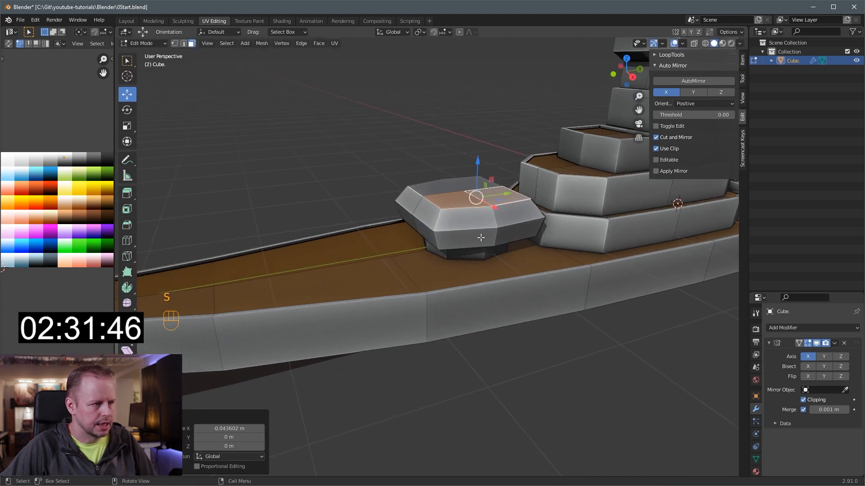
Select the turret's four outer side faces and move them slightly toward the centreline along X
left_click(508, 236, "shift")
left_click(508, 220)
left_click(478, 221, "shift")
left_click(478, 237, "shift")
left_click(509, 240, "shift")
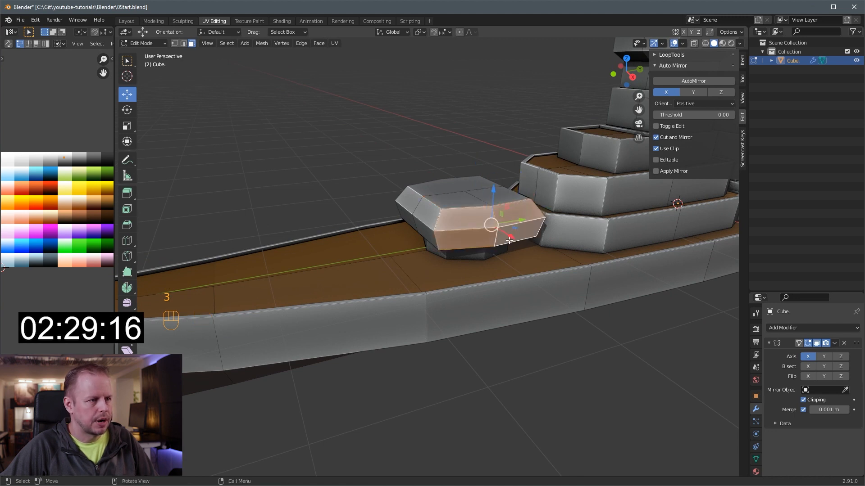
left_click_drag(510, 238, 504, 234)
Duplicate the turret's upper front face in place and flatten the copy by scaling it to 0 along Y
left_click(423, 217)
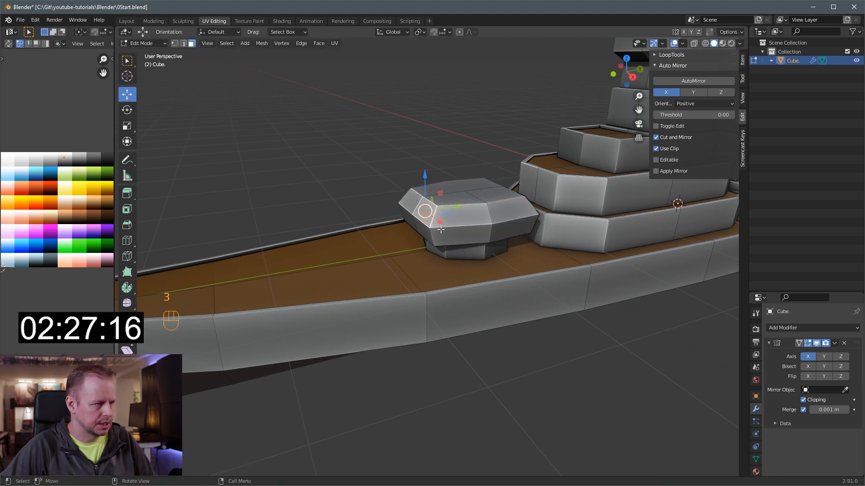
key("shift+d")
right_click(453, 214)
key("s")
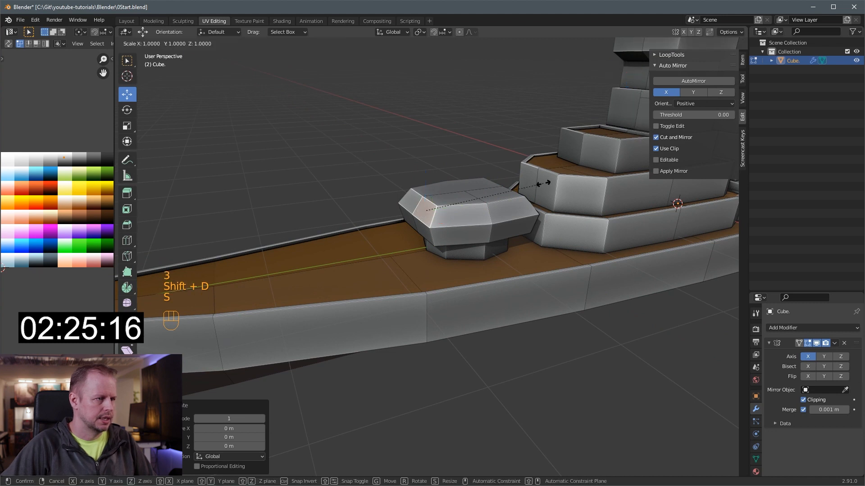
key("y")
key("0")
key("Return")
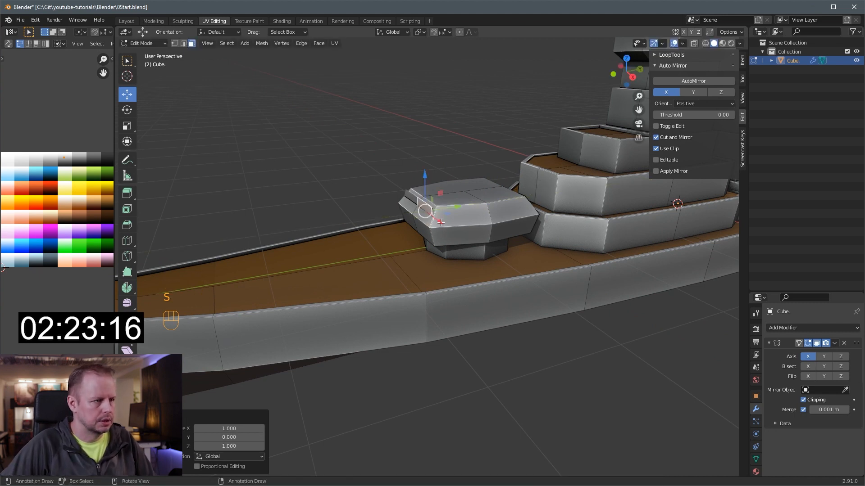
Turn off mirror clipping, scale the flattened face to 0.650, and move it 0.13551 m forward along Y
left_click(804, 399)
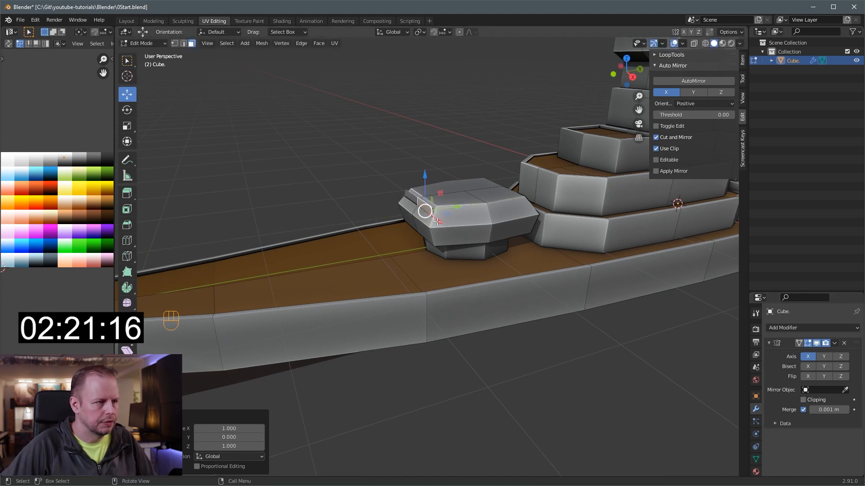
key("s")
left_click(461, 211)
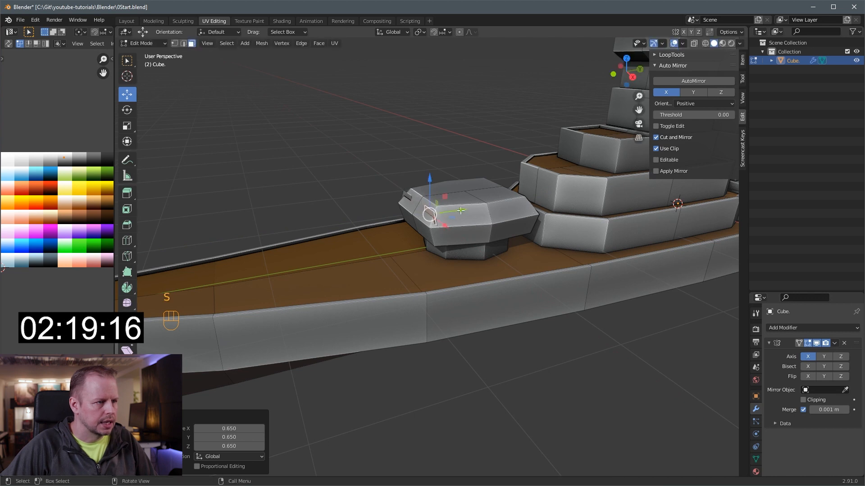
left_click_drag(461, 211, 445, 216)
middle_click_drag(433, 189, 480, 206, "ctrl")
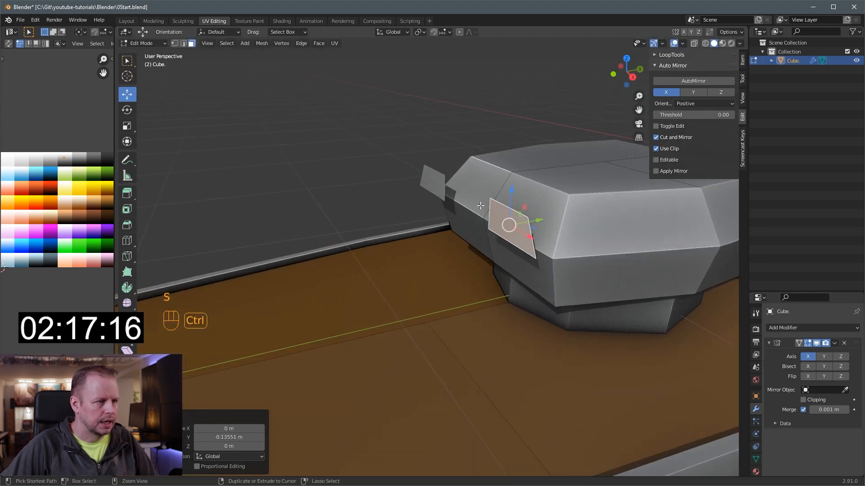
Divide the small front face with two crossing edge loops and round its faces with the LoopTools Circle operation
key("ctrl+r")
double_click(511, 216)
key("ctrl+r")
double_click(497, 222)
key("3")
left_click(520, 240)
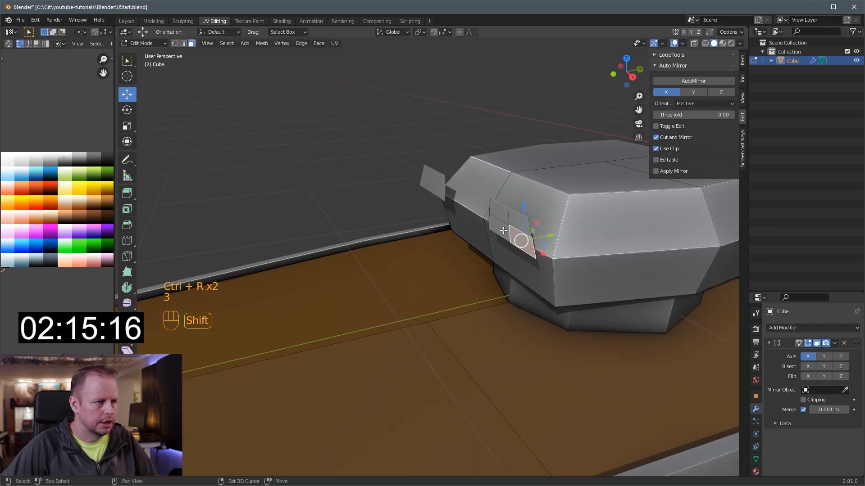
left_click(502, 230, "shift")
left_click(499, 212, "shift")
left_click(675, 54)
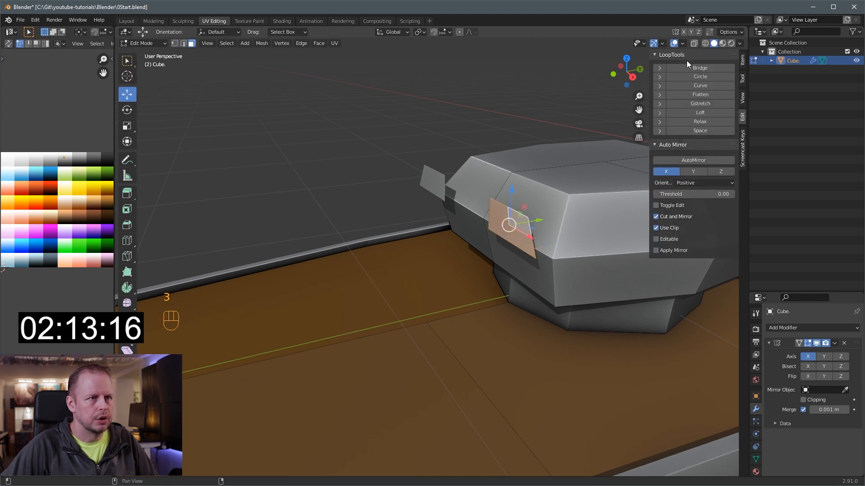
left_click(700, 77)
Move the round face 0.24108 m back along Y into the turret, adjust its placement slightly, and extrude it forward as a barrel base
scroll(569, 224, "down", 5)
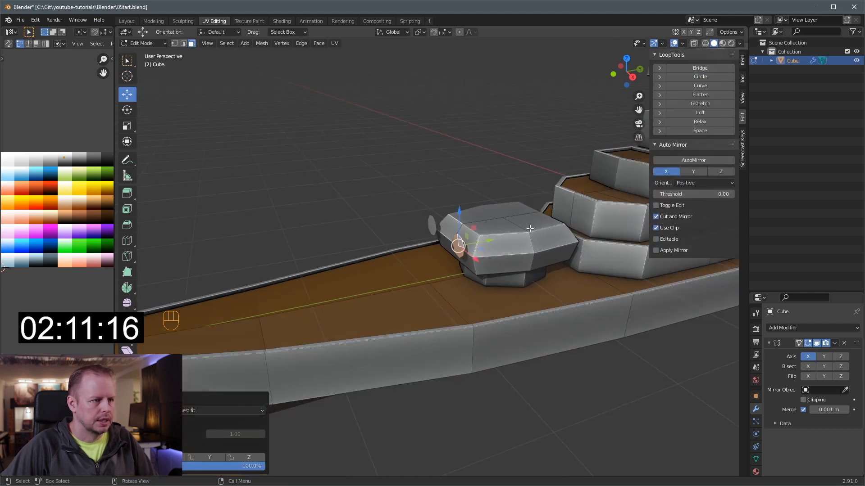
left_click_drag(487, 243, 512, 240)
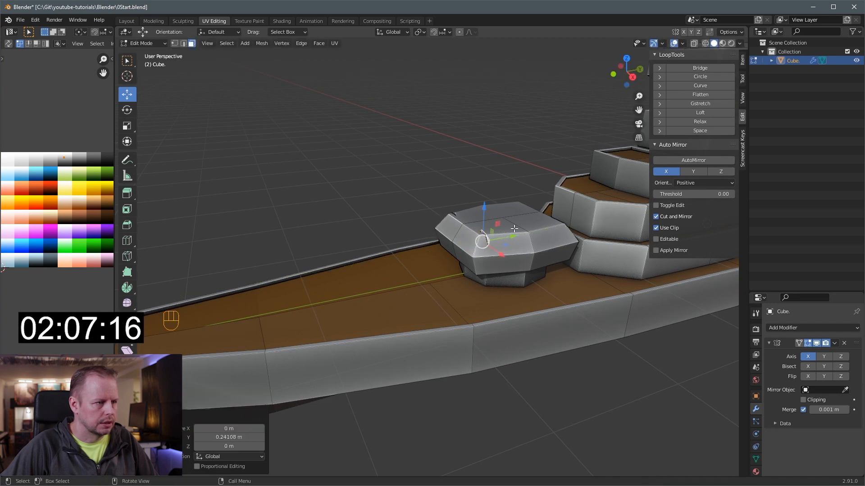
left_click_drag(484, 210, 495, 231)
key("e")
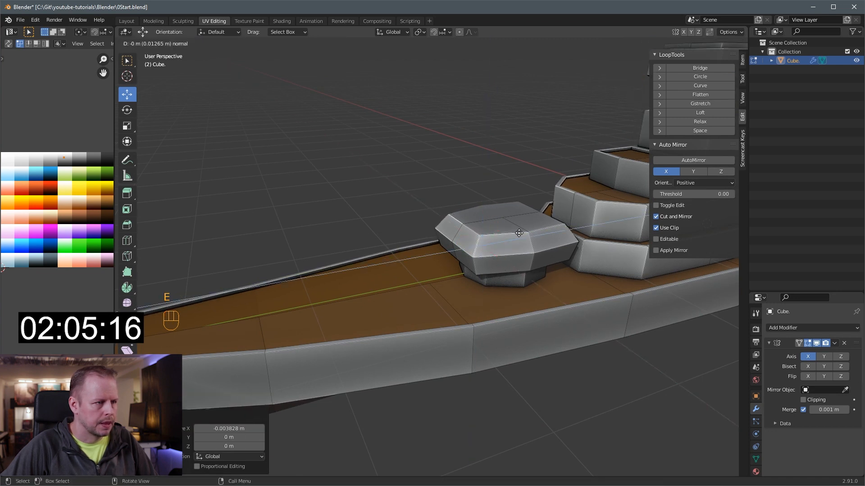
left_click(462, 248)
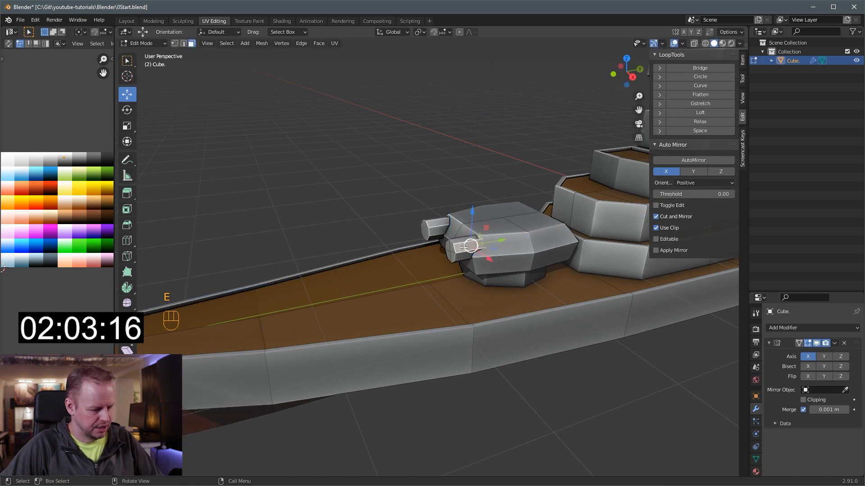
Select the whole barrel base and recolour it a lighter grey on the palette
key("l")
key("g")
left_click(106, 157)
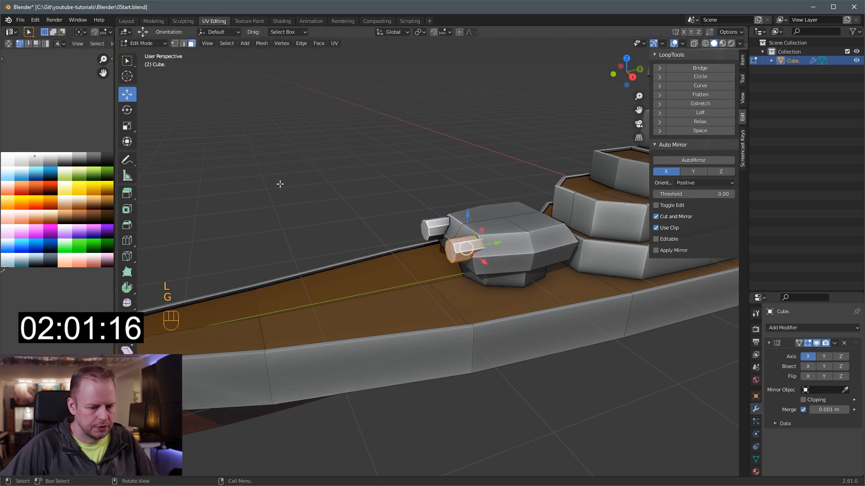
Select the barrel base's front end faces and inset them 0.03089 m
left_click(450, 250)
left_click(450, 252, "shift")
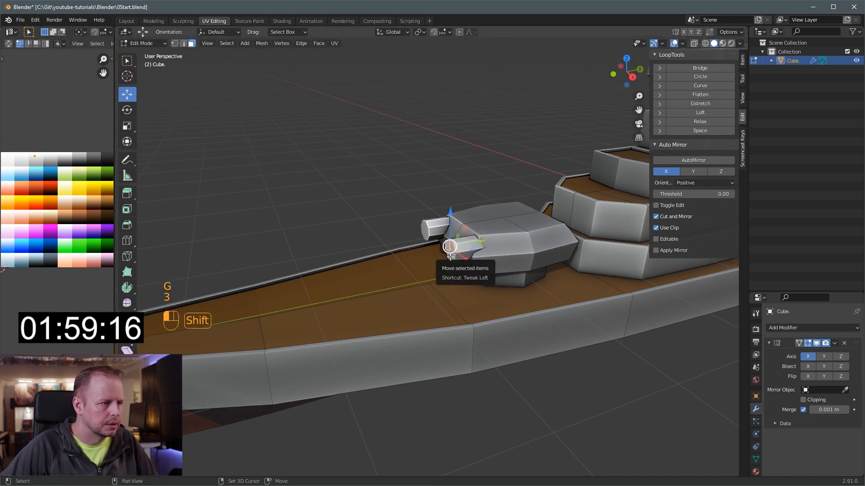
left_click(451, 258, "shift")
key("i")
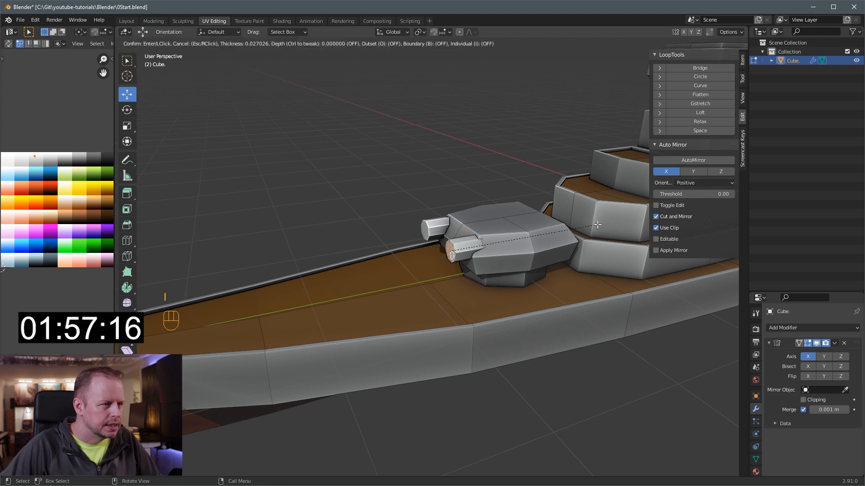
left_click(599, 224)
Extrude the inset faces about 0.93 m forward into a gun barrel and taper its end to a scale of 0.591
key("e")
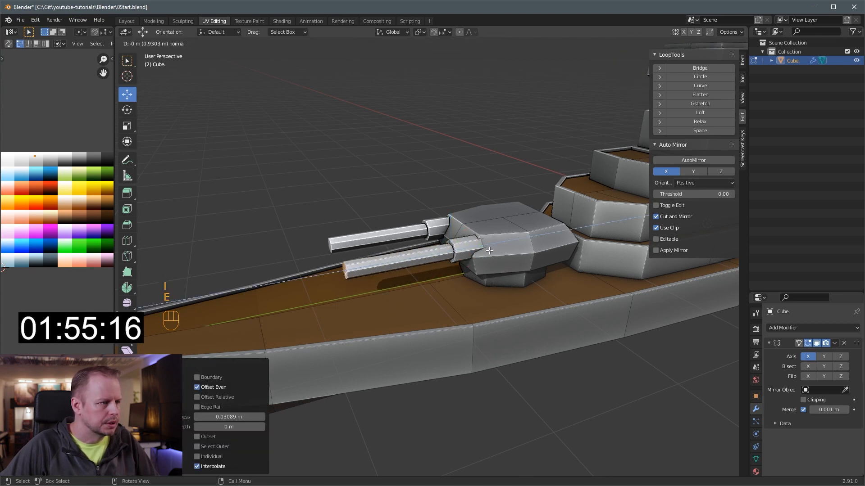
left_click(496, 250)
key("s")
left_click(435, 258)
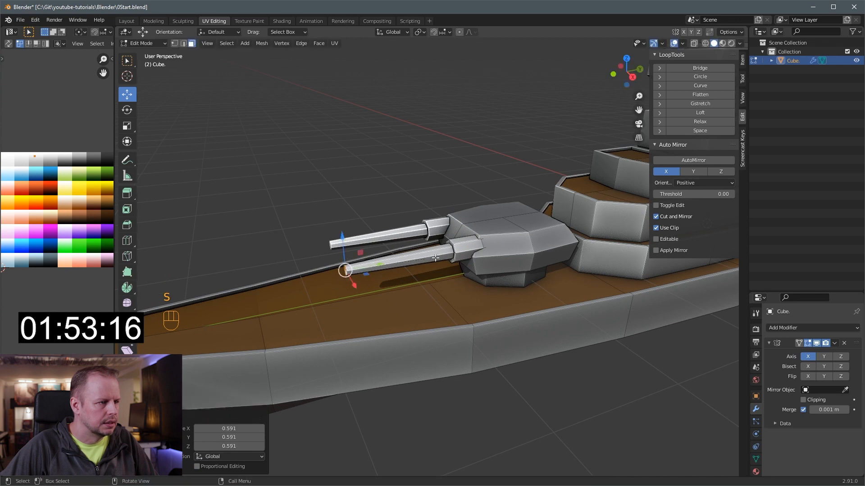
Add a loop cut around the middle of the foredeck turret's body
middle_click_drag(435, 258, 441, 256)
key("3")
left_click(486, 243)
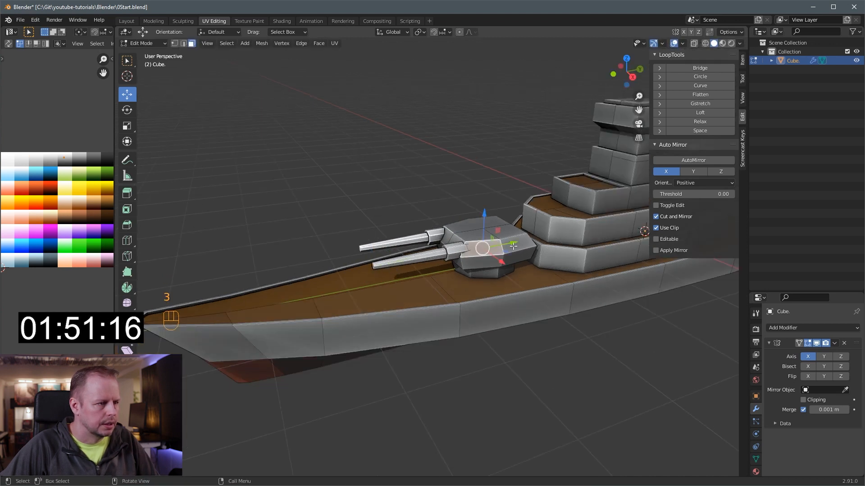
scroll(488, 243, "up", 2)
key("ctrl+r")
left_click(508, 246)
left_click(509, 245)
key("s")
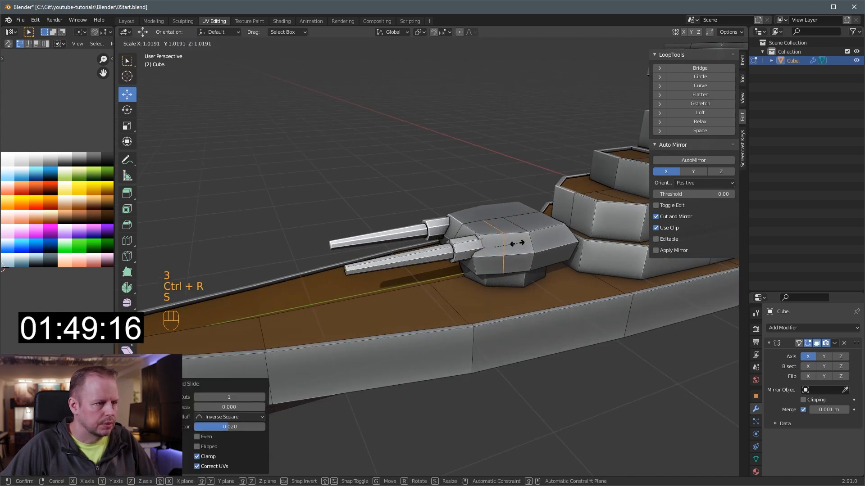
right_click(542, 242)
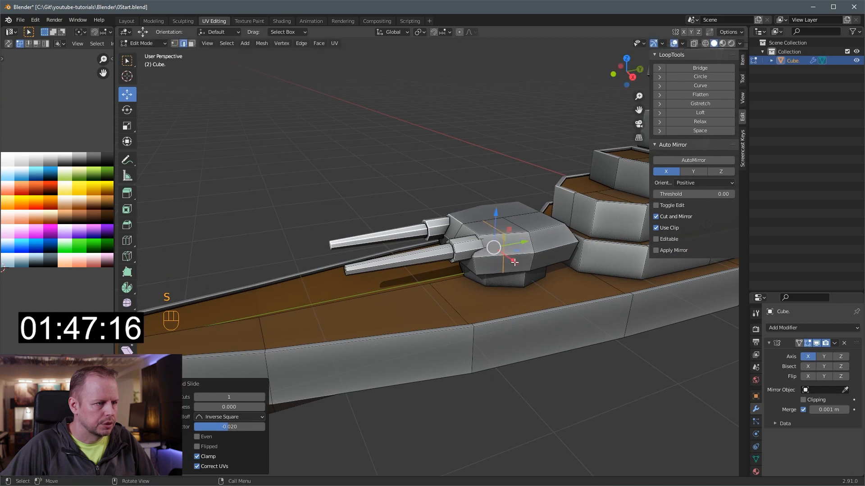
key("ctrl+z")
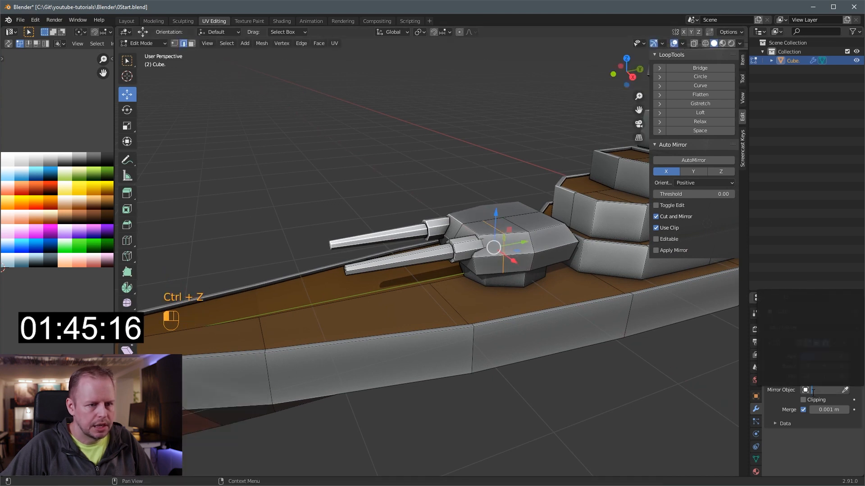
Turn on clipping in the Mirror modifier and move the turret's new edge loop outward along X
left_click(803, 400)
left_click_drag(512, 260, 512, 260)
scroll(509, 258, "down", 2)
left_click(502, 252)
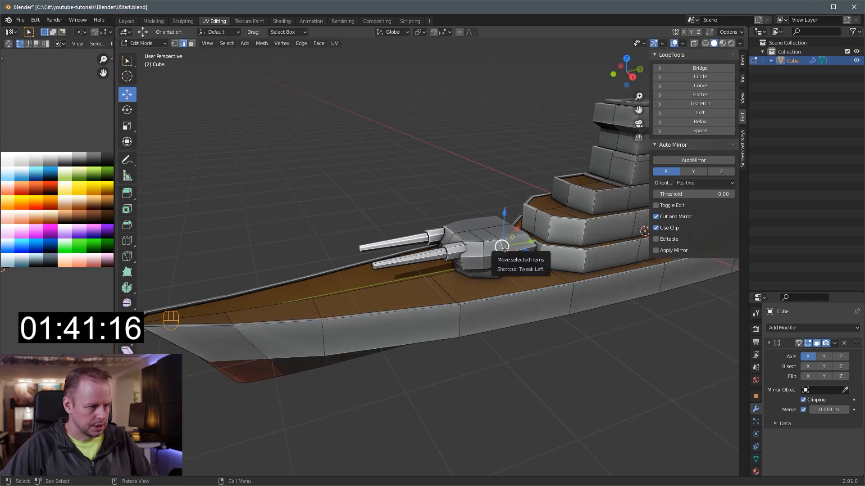
Select the whole foredeck turret with its base and barrel, scale it down slightly, and reposition it lower and farther aft
key("l")
key("l")
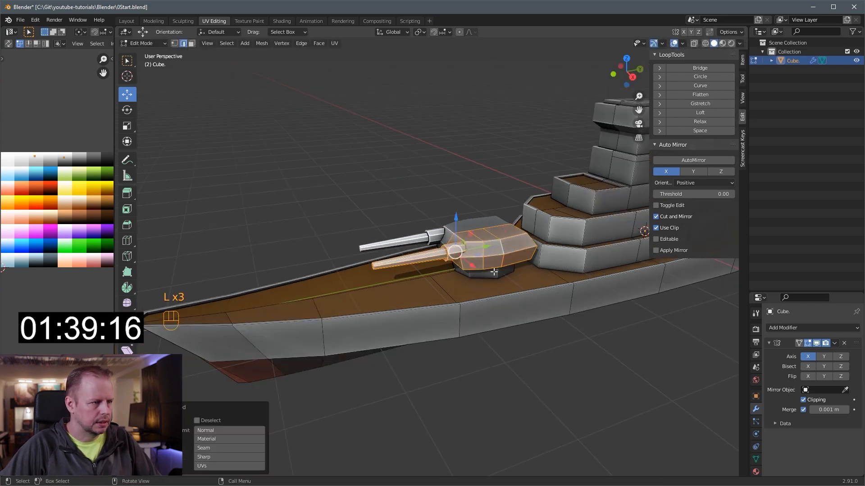
key("l")
middle_click_drag(536, 265, 498, 249)
scroll(514, 271, "down", 3)
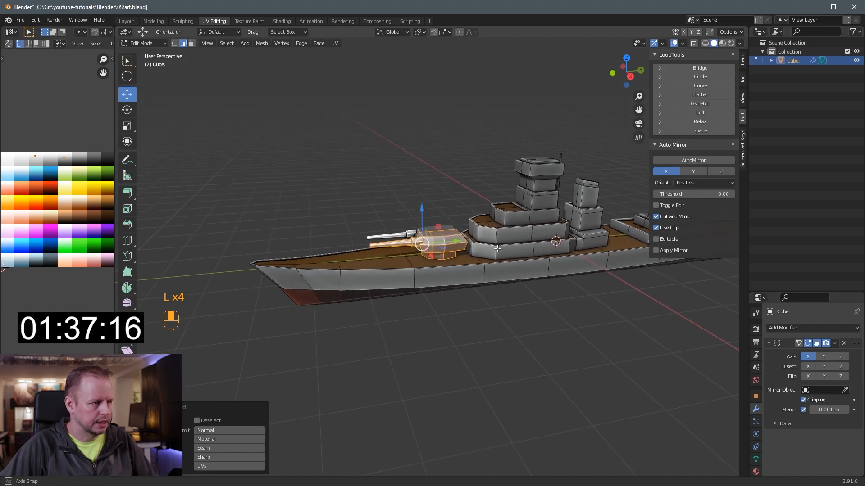
key("s")
left_click(520, 237)
left_click_drag(416, 209, 432, 216)
left_click_drag(458, 248, 466, 247)
Duplicate the foredeck turret and move the copy 1.6627 m toward the bow along Y
key("shift+d")
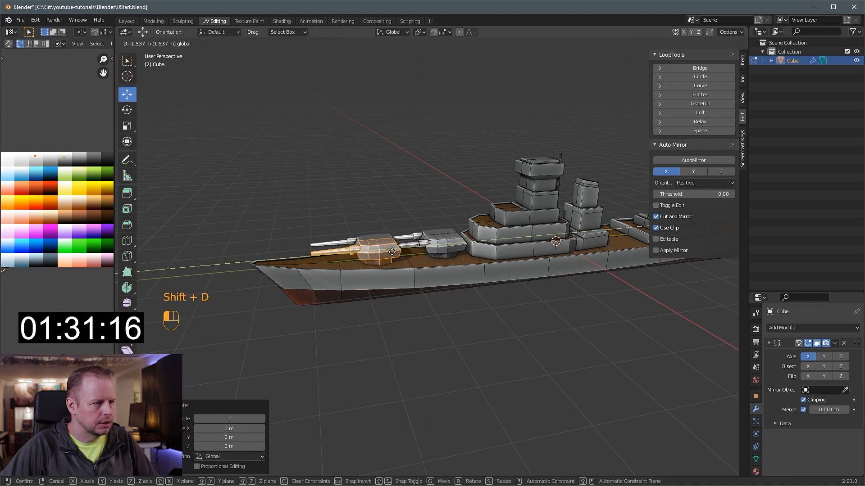
left_click_drag(383, 256, 386, 255)
scroll(473, 247, "up", 3)
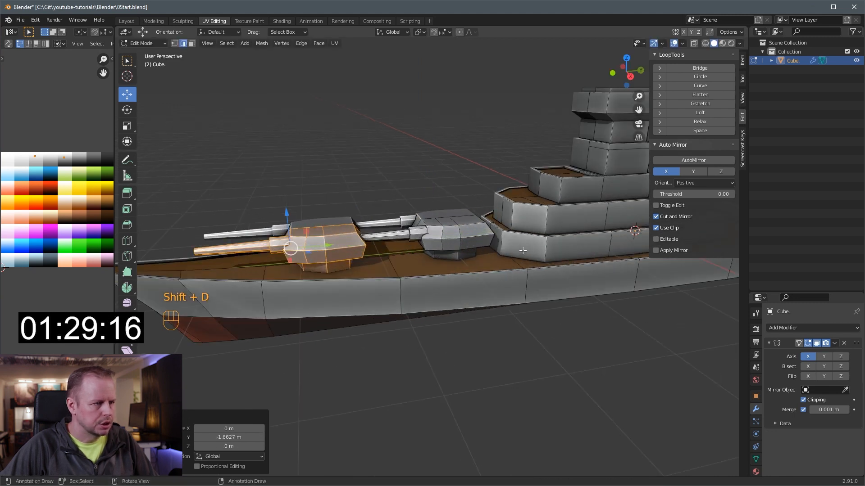
left_click(523, 251)
key("3")
left_click(518, 254)
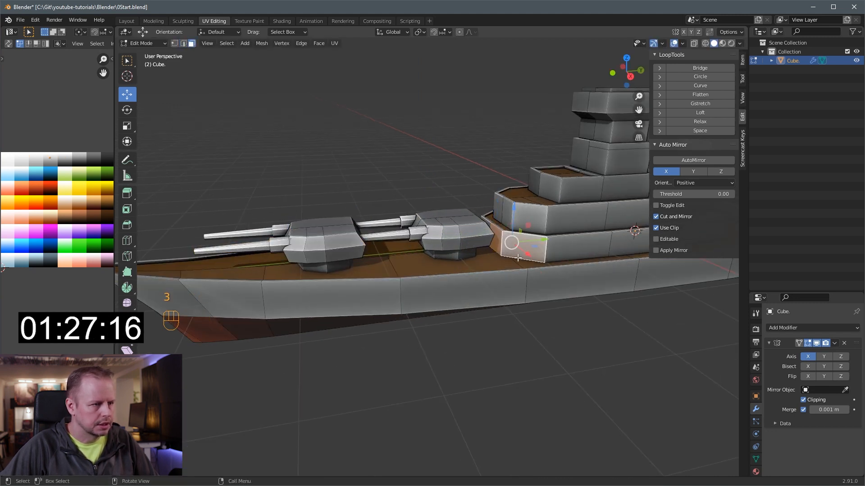
key("ctrl+KP_Add")
left_click_drag(569, 237, 529, 247)
key("ctrl+z")
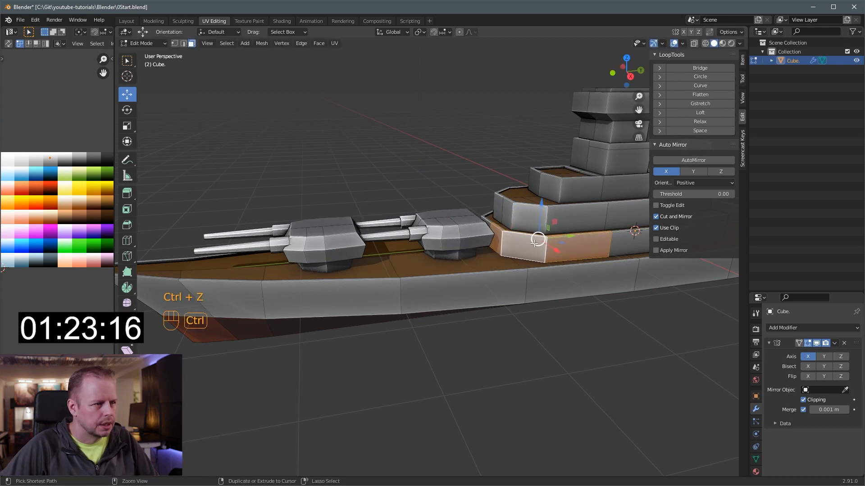
key("ctrl+KP_Add")
middle_click_drag(534, 244, 486, 221)
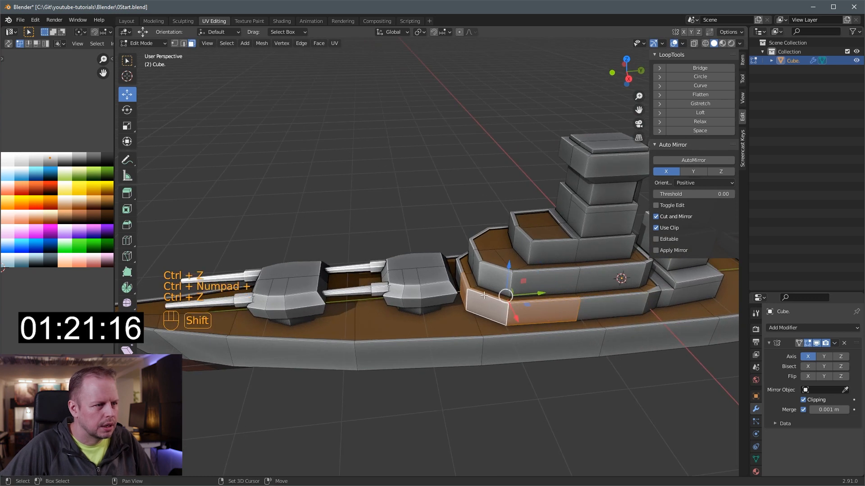
key("ctrl+z")
key("ctrl+z")
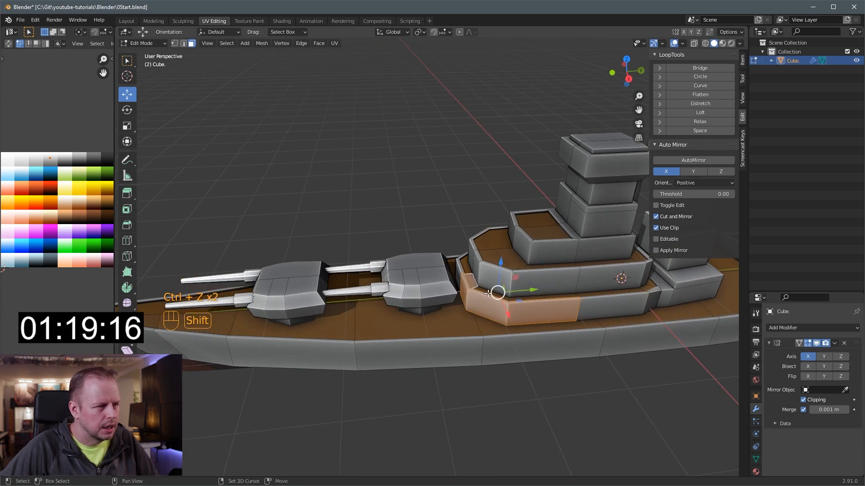
left_click_drag(533, 291, 499, 294)
key("ctrl+z")
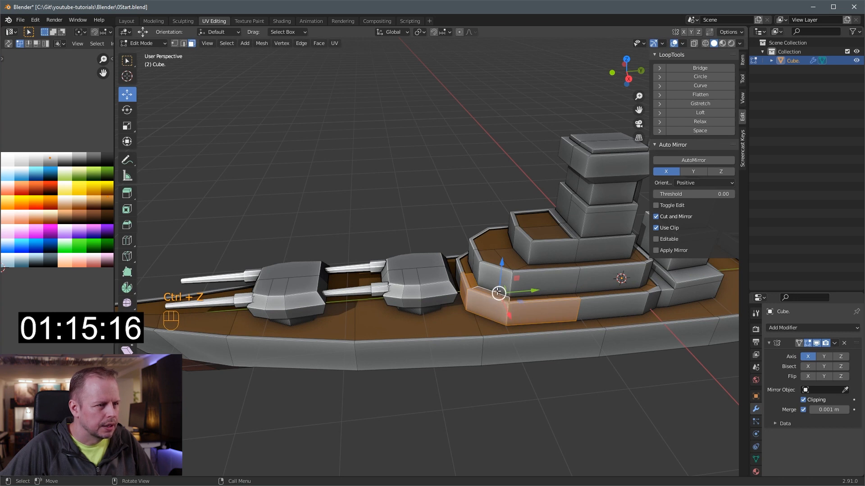
key("ctrl+r")
right_click(486, 291)
key("3")
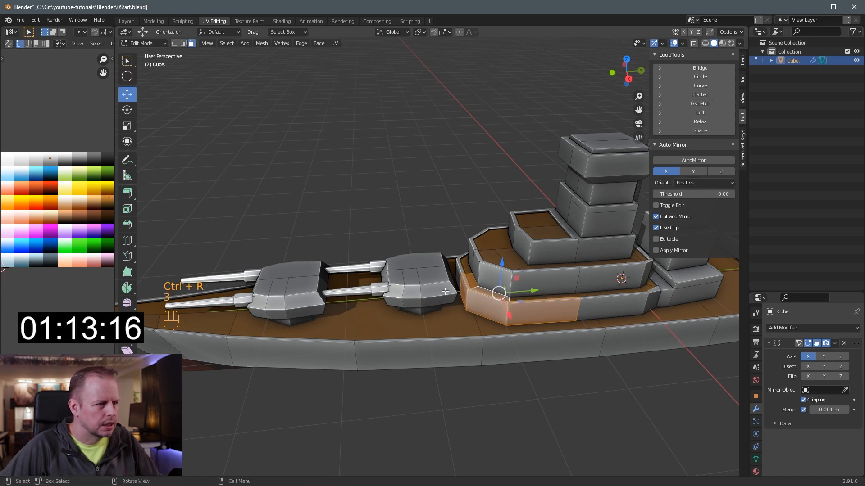
Extrude the front faces of the lowest superstructure tier and pull them toward the bow along Y, forming a platform beneath the rear turret
left_click(466, 291)
left_click(494, 309, "shift")
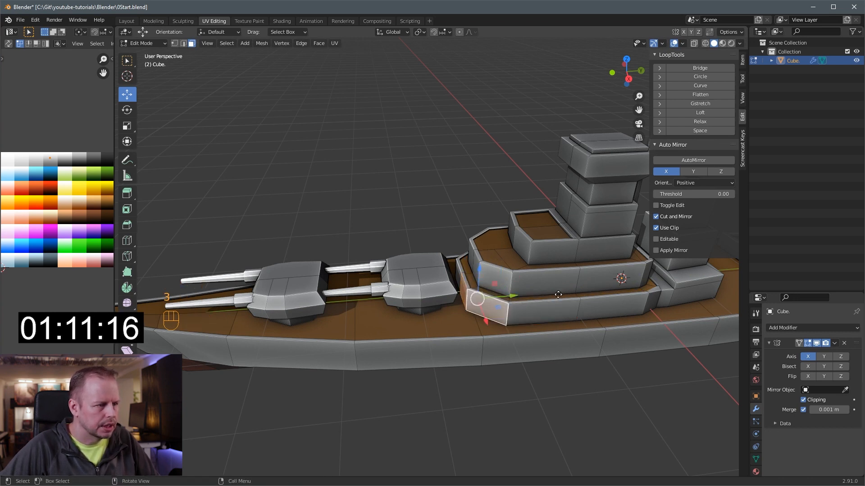
key("e")
right_click(496, 314)
left_click_drag(512, 296, 425, 302)
Select the rear foredeck turret with its barrel, raise it onto the new platform, and move it 0.10818 m aft along Y
left_click(429, 277)
key("l")
key("l")
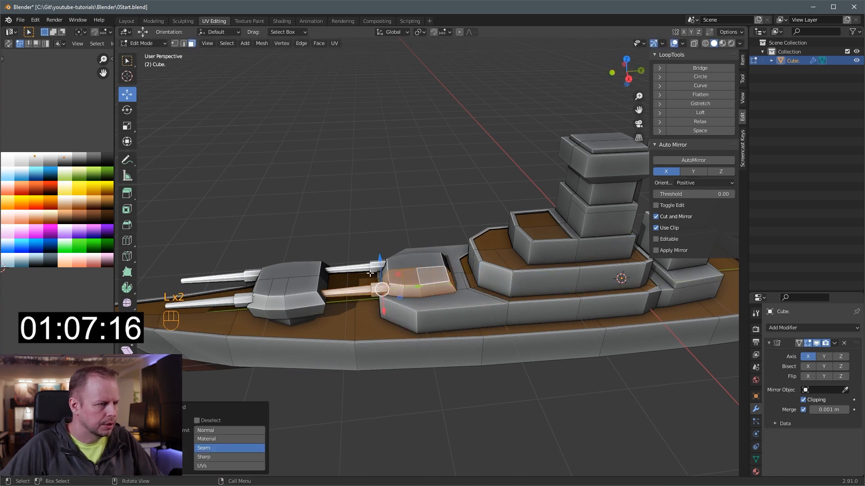
left_click_drag(380, 258, 381, 249)
left_click_drag(411, 278, 426, 279)
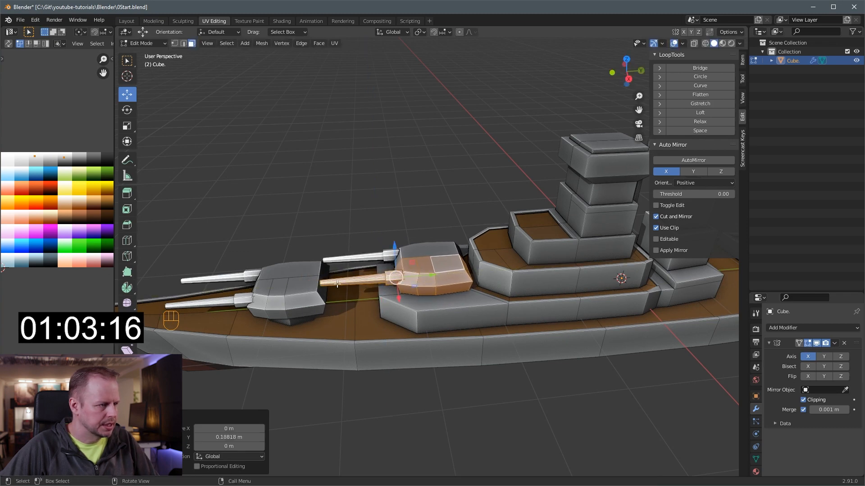
Select the whole front foredeck turret with its barrel, lower it 0.090534 m, and move it about 0.3 m aft along Y
middle_click_drag(426, 279, 427, 224)
left_click(427, 224)
key("l")
key("l")
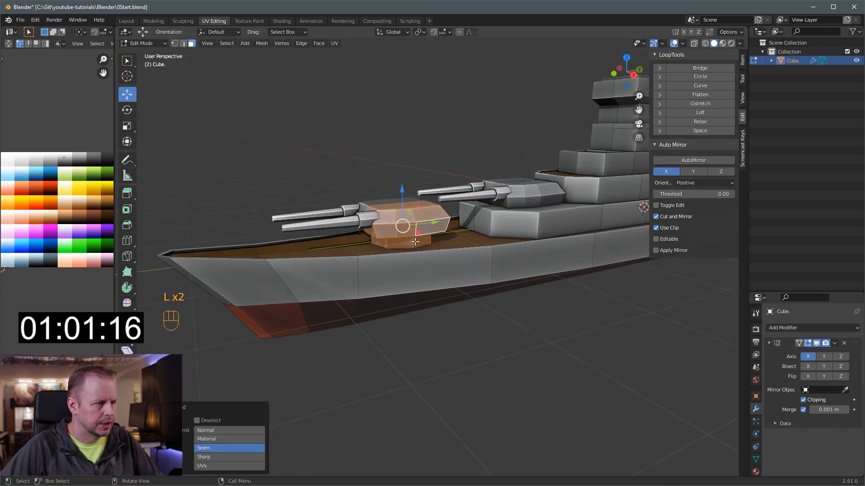
key("ctrl+z")
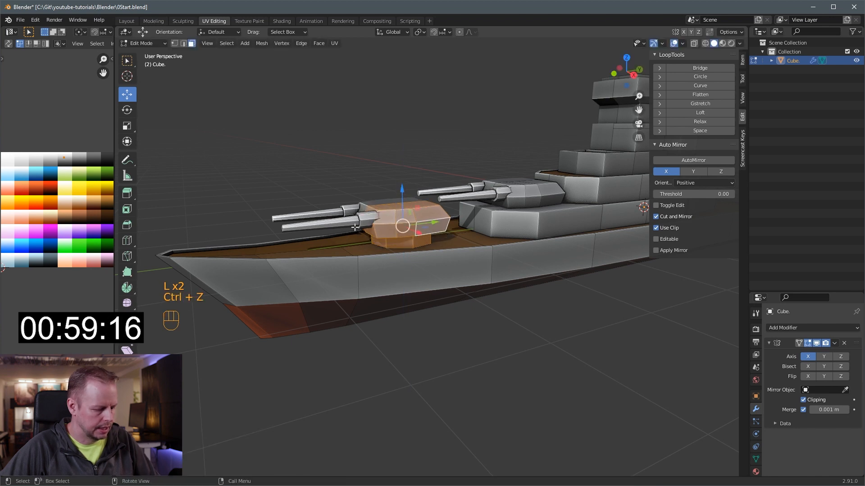
key("l")
left_click_drag(373, 191, 373, 199)
left_click_drag(408, 228, 439, 226)
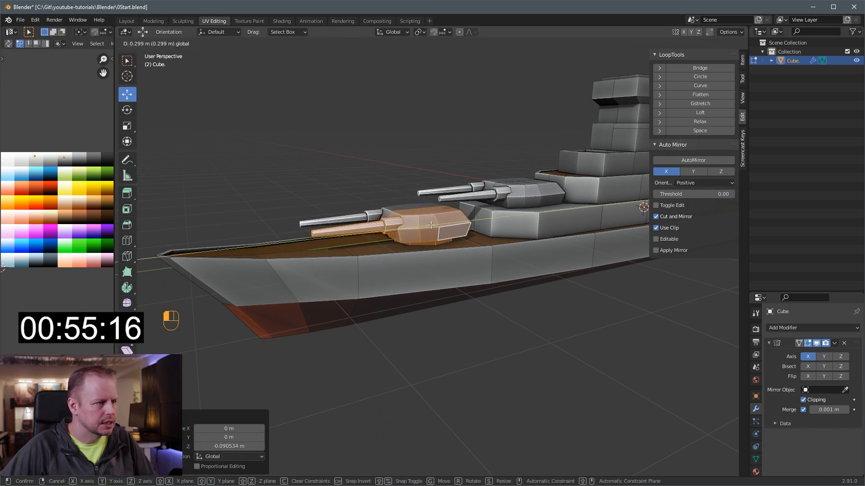
Duplicate the front turret and move the copy 9.6483 m along Y to the stern deck
middle_click_drag(439, 225, 377, 249)
key("shift+d")
right_click(503, 242)
scroll(525, 237, "down", 3)
left_click_drag(218, 293, 506, 283)
key("r")
key("z")
right_click(505, 283)
key("s")
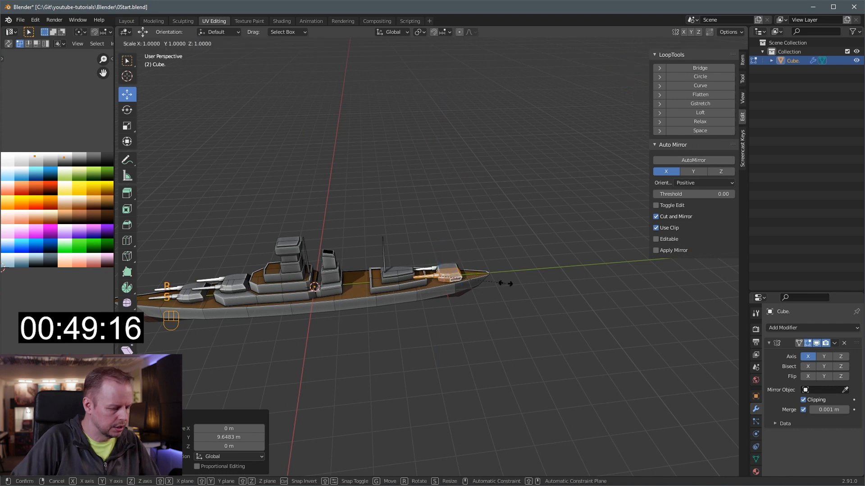
key("x")
key("0")
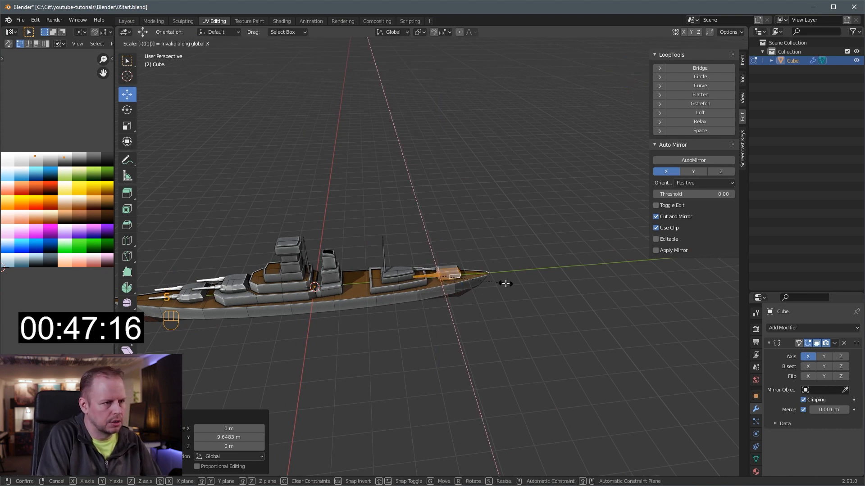
Flip the stern turret along Y with a scale of -1 so its barrels face aft
key("s")
key("x")
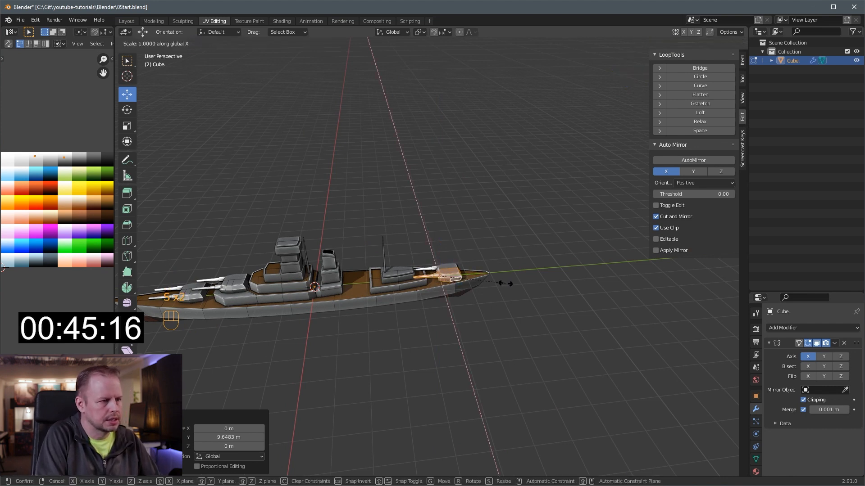
key("minus")
key("1")
left_click(505, 283)
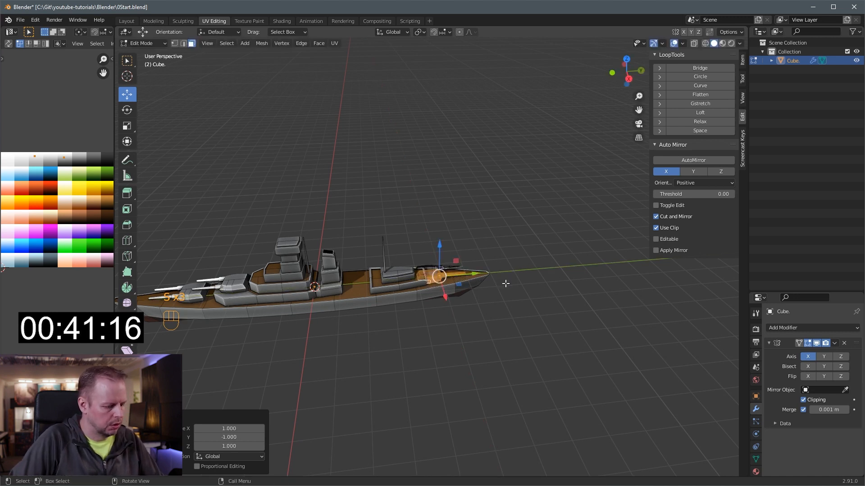
Recalculate the flipped stern turret's normals to the outside and move the turret farther aft along Y
key("alt+n")
left_click(495, 294)
scroll(512, 299, "up", 3)
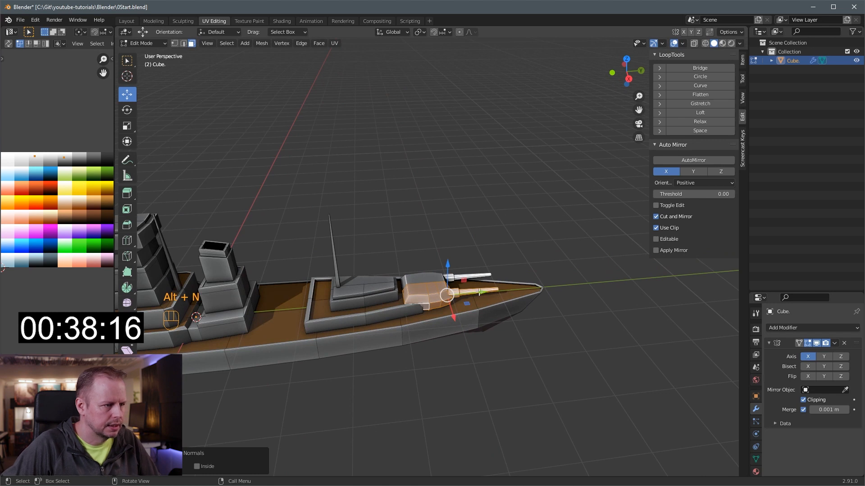
left_click_drag(479, 293, 504, 287)
Duplicate the stern turret and place the copy over the aft deckhouse by moving it forward, raising it 0.55269 m and shifting it 0.16464 m aft
key("shift+d")
right_click(487, 269)
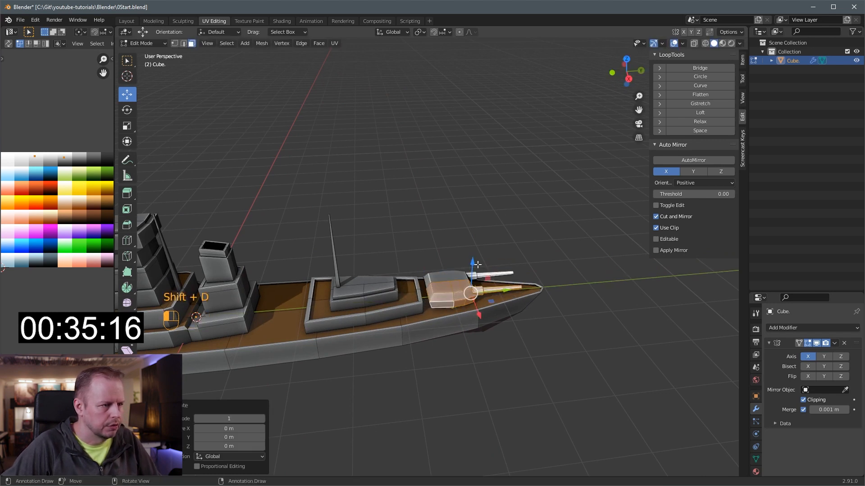
left_click(478, 265)
key("ctrl+z")
left_click_drag(505, 291, 419, 300)
left_click_drag(385, 273, 424, 274)
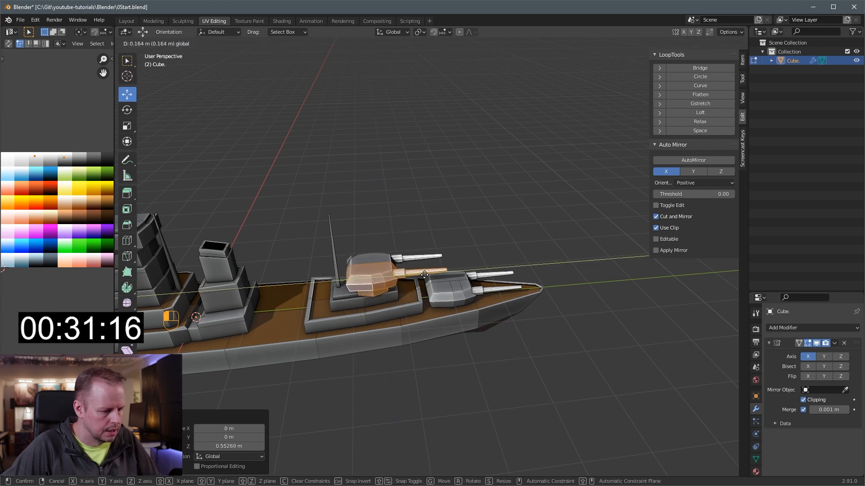
left_click_drag(425, 275, 424, 274)
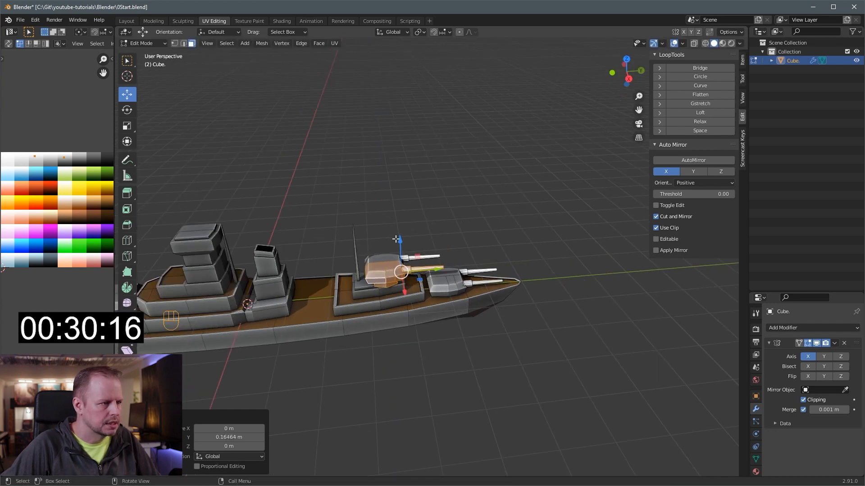
Scale the aft deckhouse turret down, move it 0.26667 m toward the bow along Y, and lower it slightly
key("s")
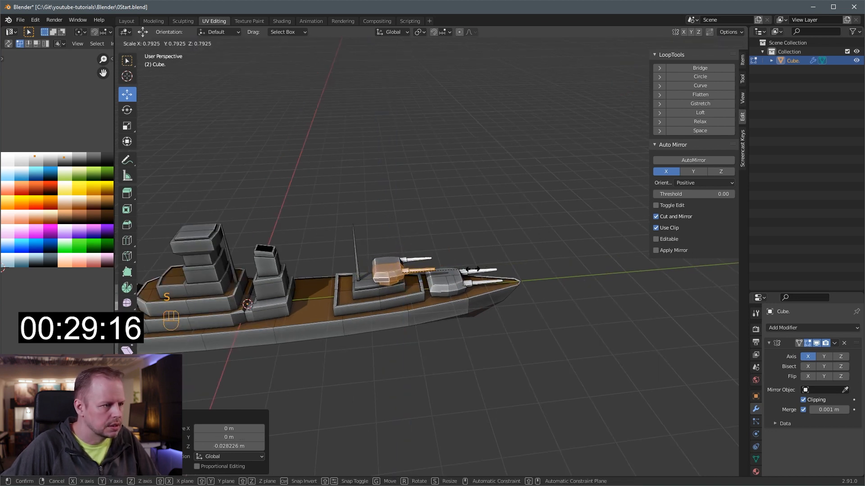
left_click(449, 277)
left_click_drag(439, 270, 427, 272)
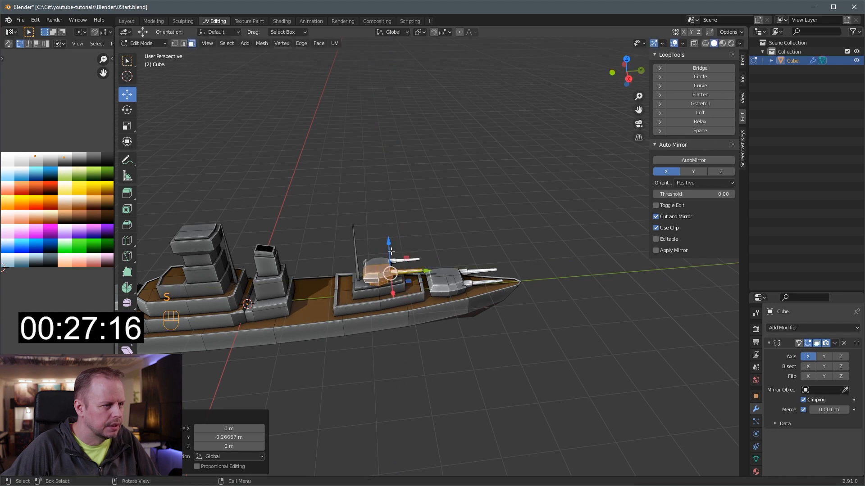
left_click_drag(390, 245, 390, 248)
Duplicate the smaller deckhouse turret and move the copy 1.6378 m toward the bow along Y, between the funnel and mast
key("shift+d")
right_click(406, 284)
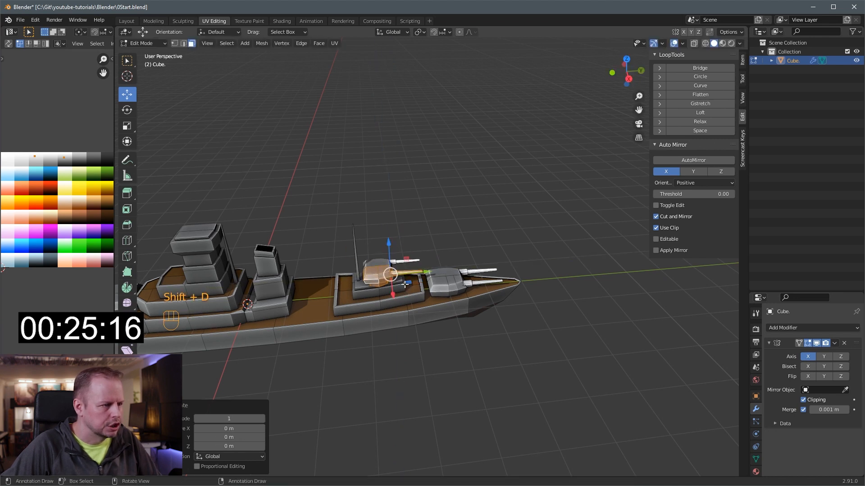
left_click_drag(424, 272, 359, 278)
middle_click_drag(359, 277, 375, 281)
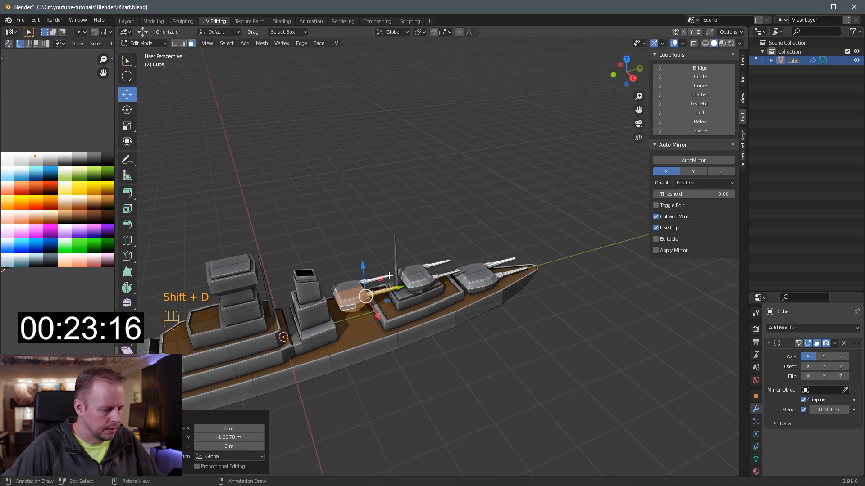
key("shift+p")
key("alt+p")
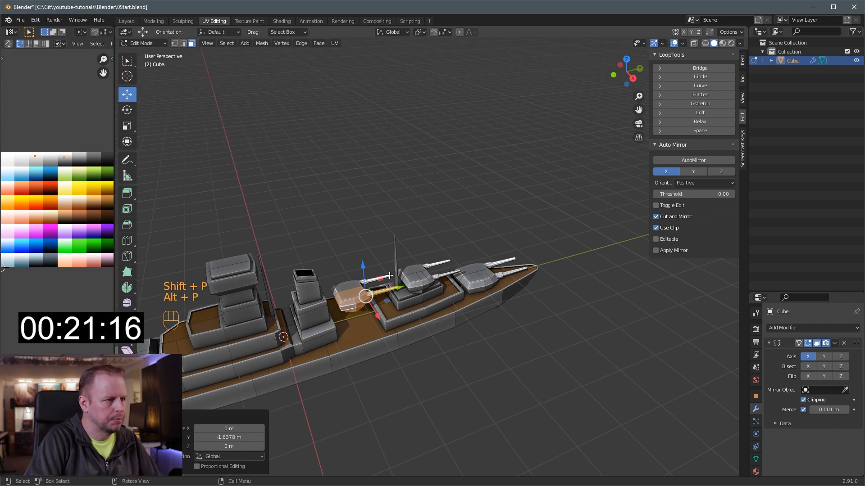
key("Escape")
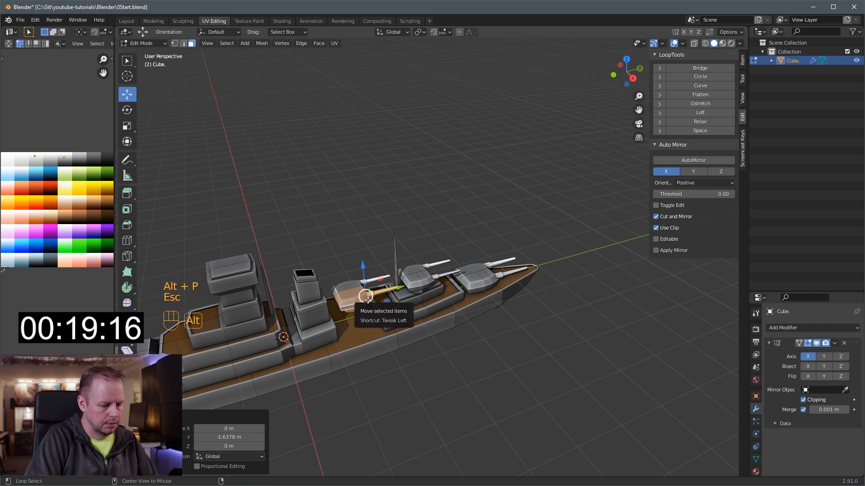
Separate the selected turret between the funnel and mast into its own object
key("alt+p")
key("p")
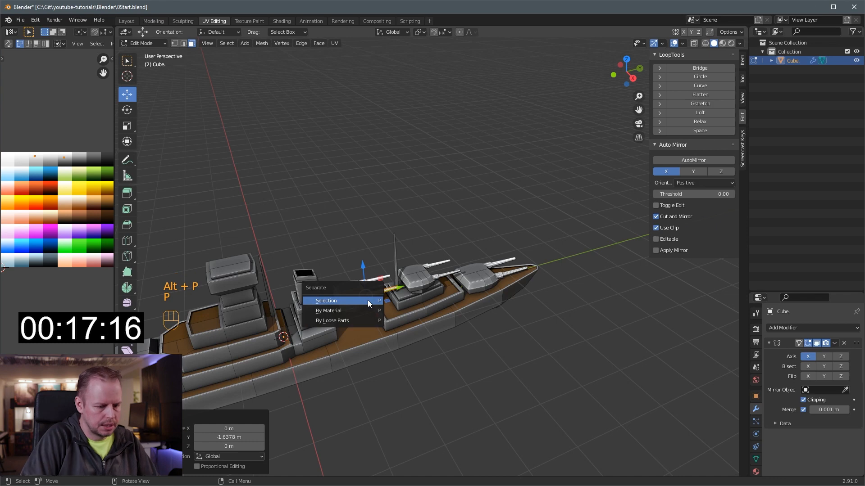
left_click(367, 300)
scroll(295, 335, "up", 2)
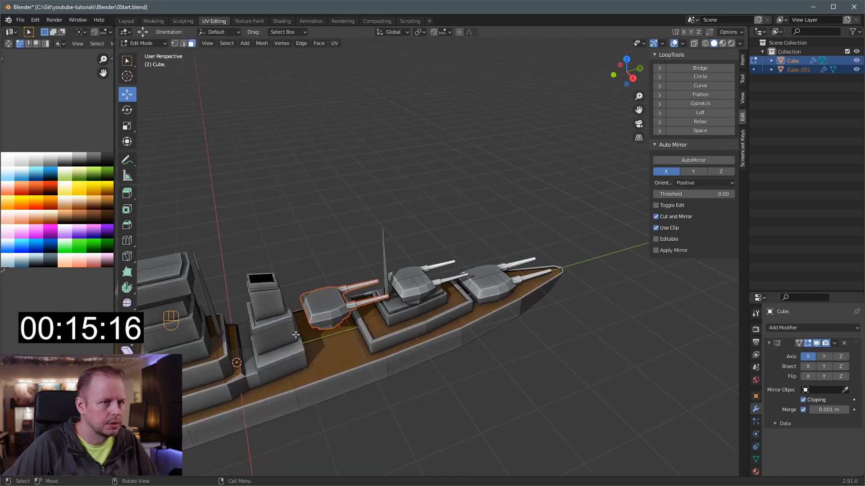
Try to apply the Mirror modifier while both the ship and the separated turret are in Edit Mode
key("Tab")
key("Tab")
key("l")
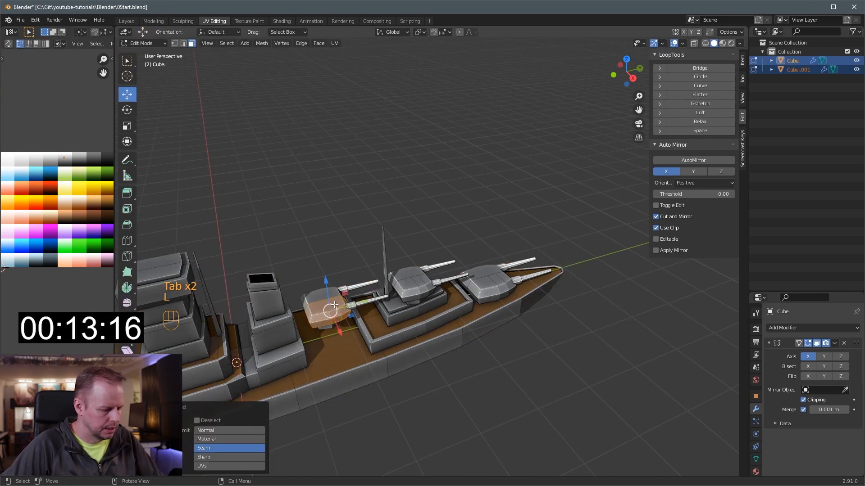
key("ctrl+z")
key("ctrl+a")
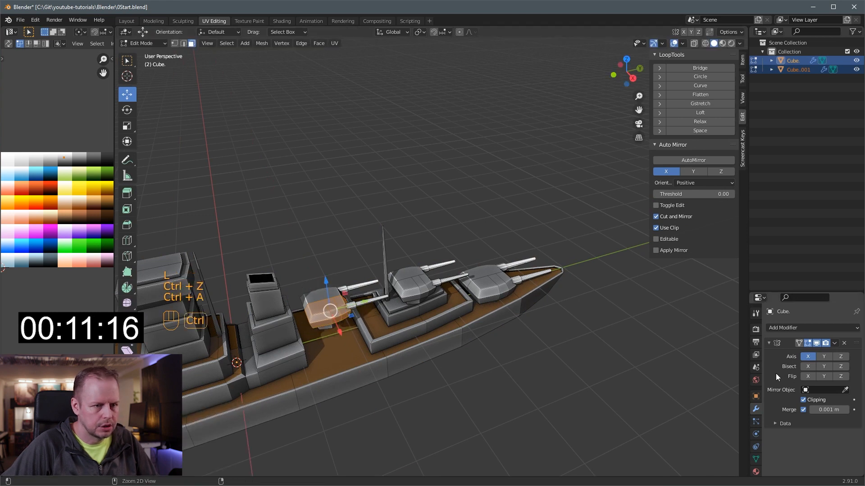
key("Tab")
key("ctrl+a")
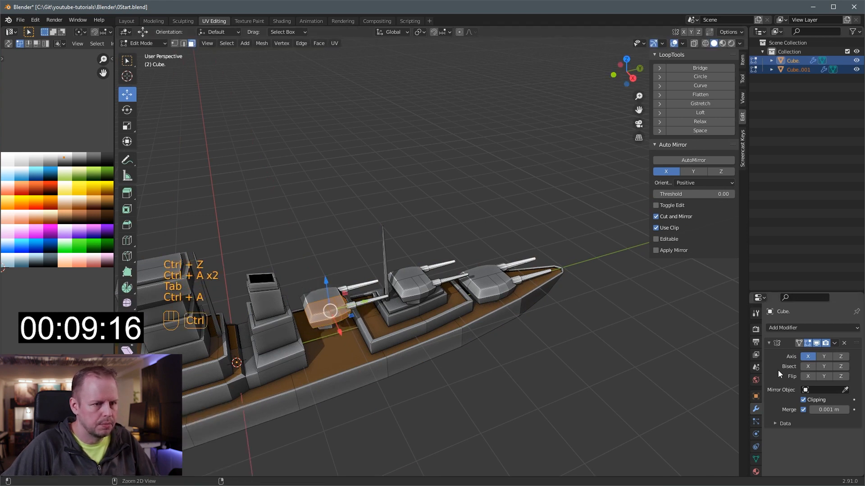
key("Tab")
key("ctrl+a")
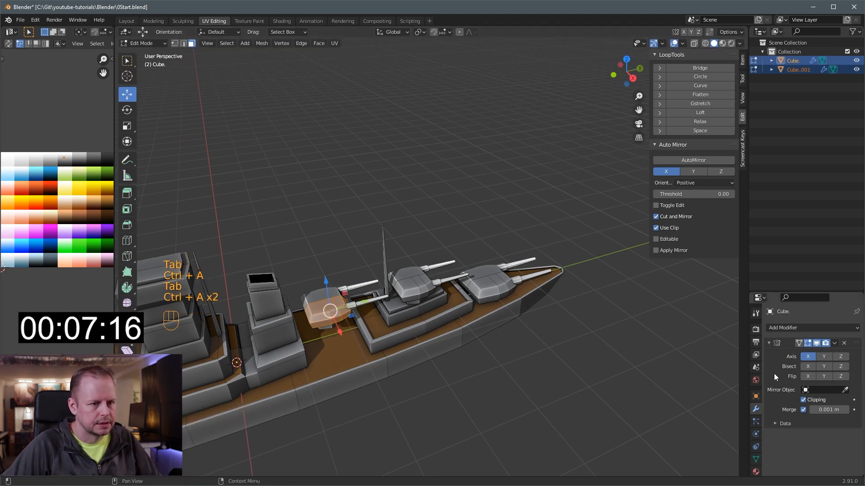
Select only the separated turret, apply its Mirror modifier, and test-select the linked housing geometry
key("Tab")
left_click(317, 312)
key("ctrl+a")
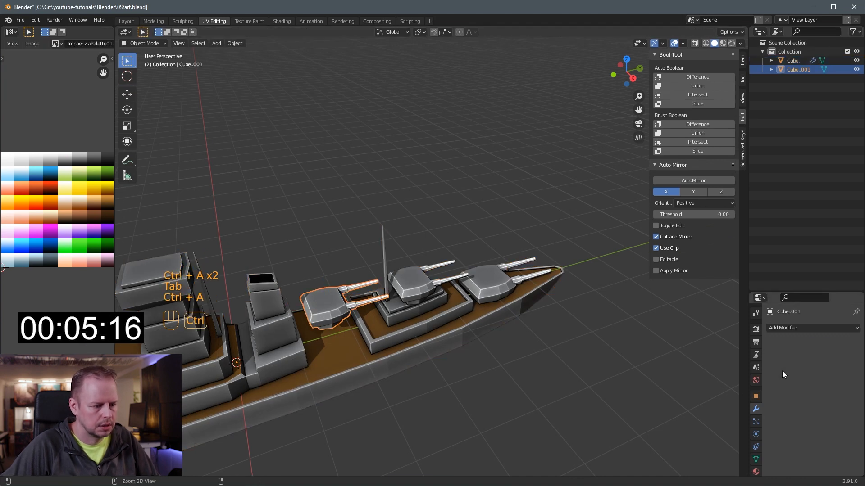
key("Tab")
key("l")
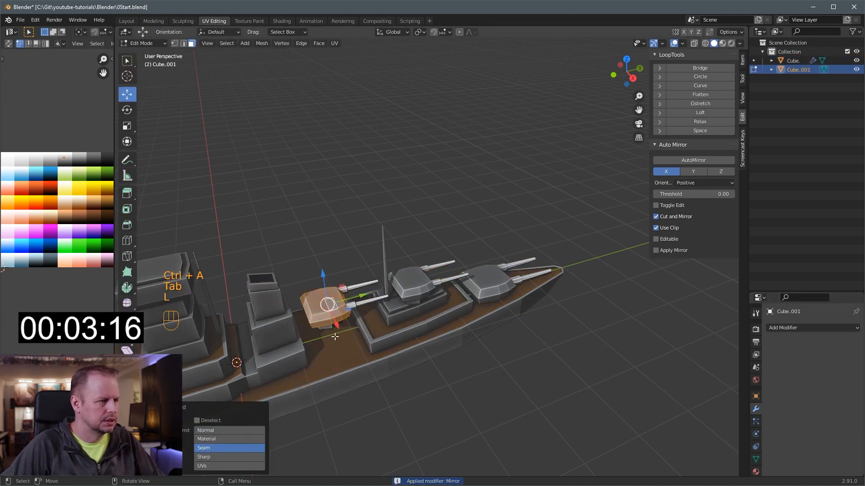
left_click_drag(337, 324, 347, 346)
key("ctrl+z")
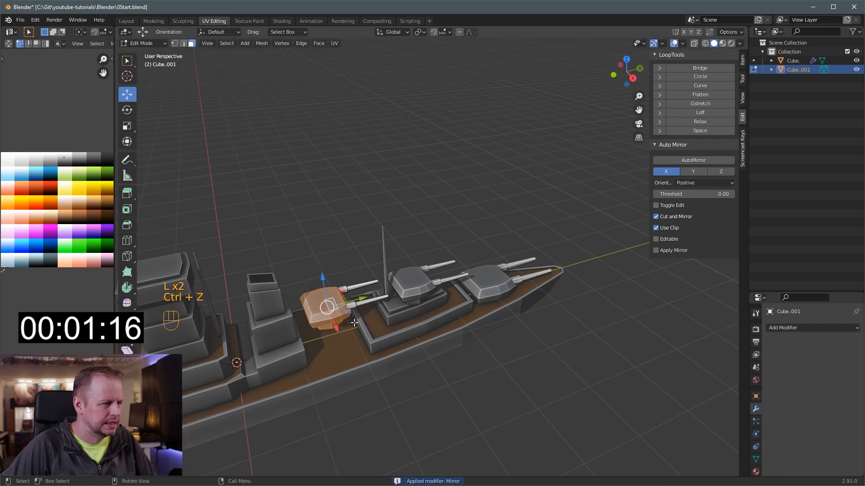
scroll(354, 330, "down", 2)
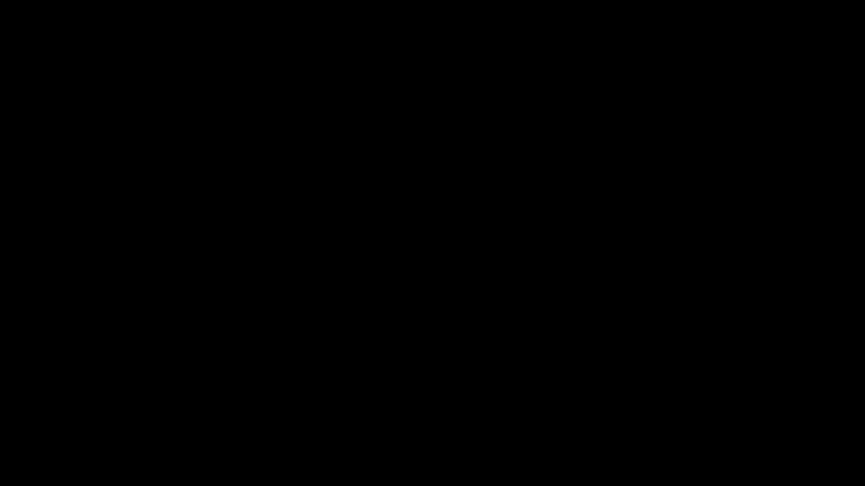
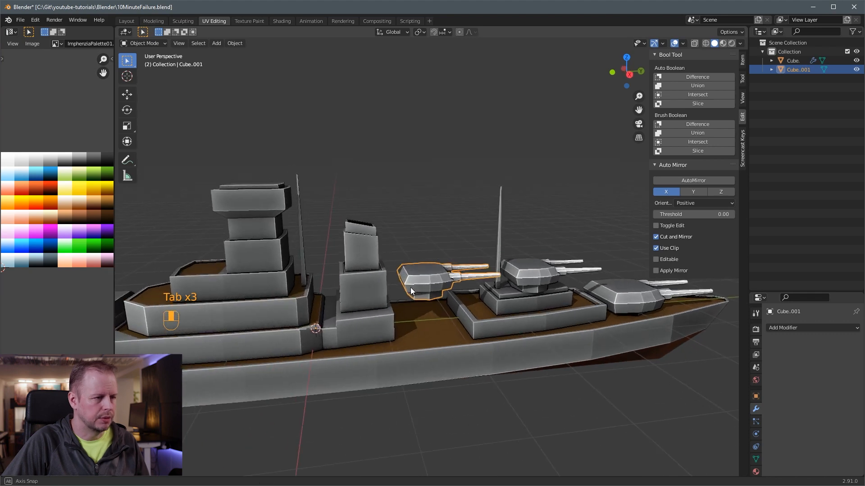
Move all of the separated turret's geometry 0.91764 m sideways along X onto the side deck beside the funnel
scroll(522, 255, "up", 4)
scroll(496, 290, "down", 5)
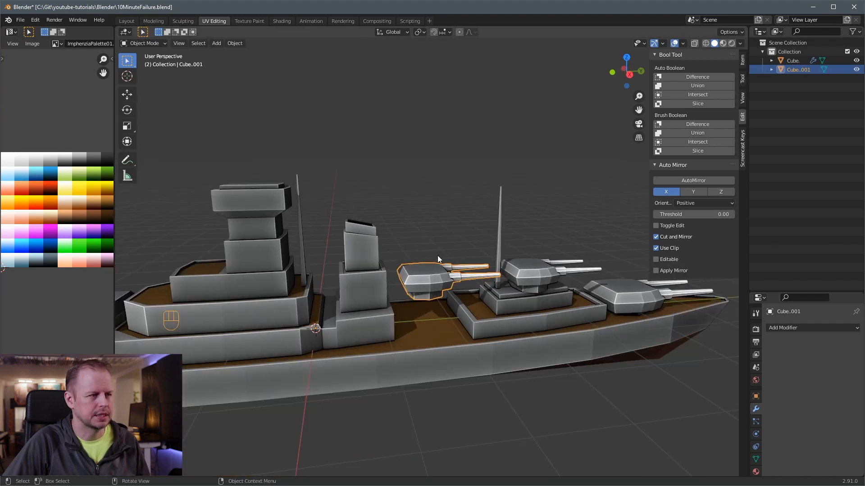
middle_click_drag(437, 255, 439, 268)
scroll(450, 294, "up", 2)
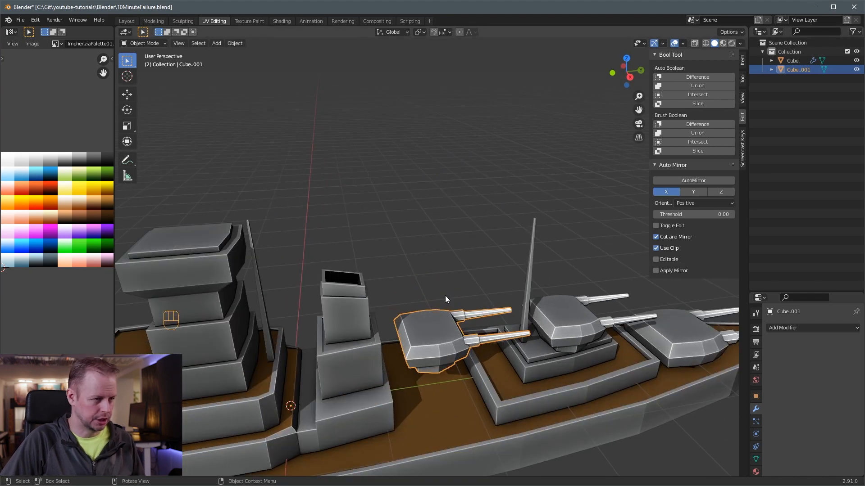
left_click(435, 343)
left_click(433, 343)
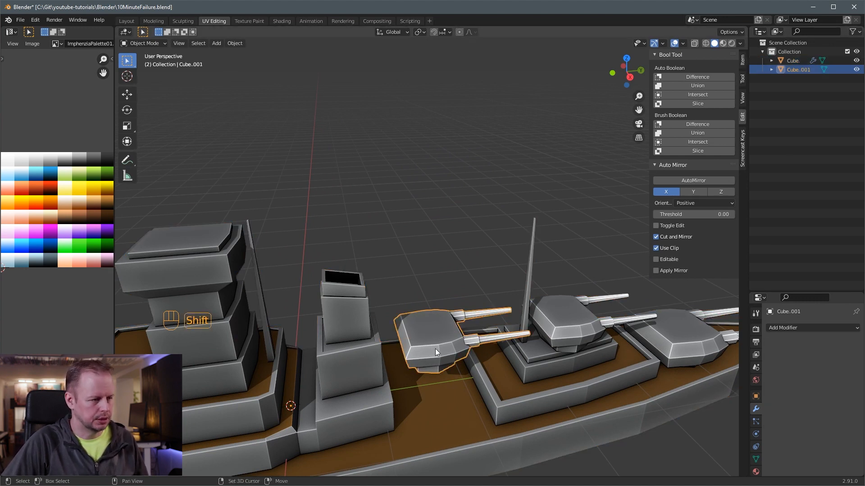
key("shift+space")
left_click(436, 348)
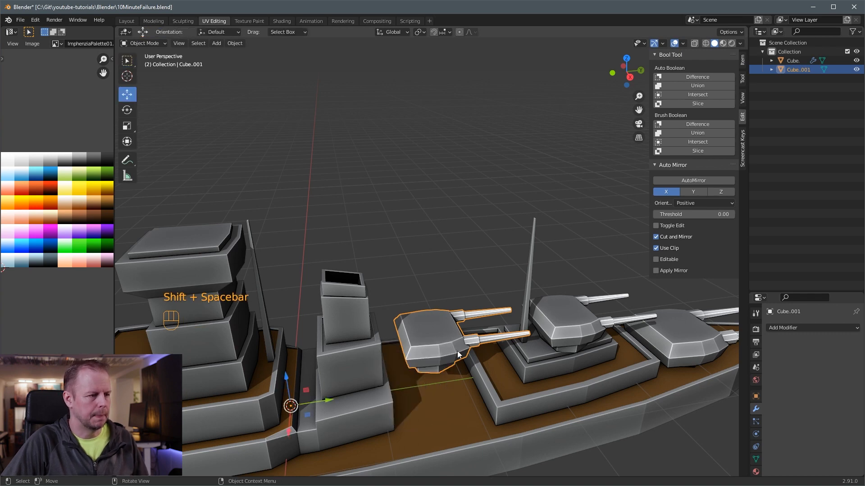
key("Tab")
key("Tab")
key("Tab")
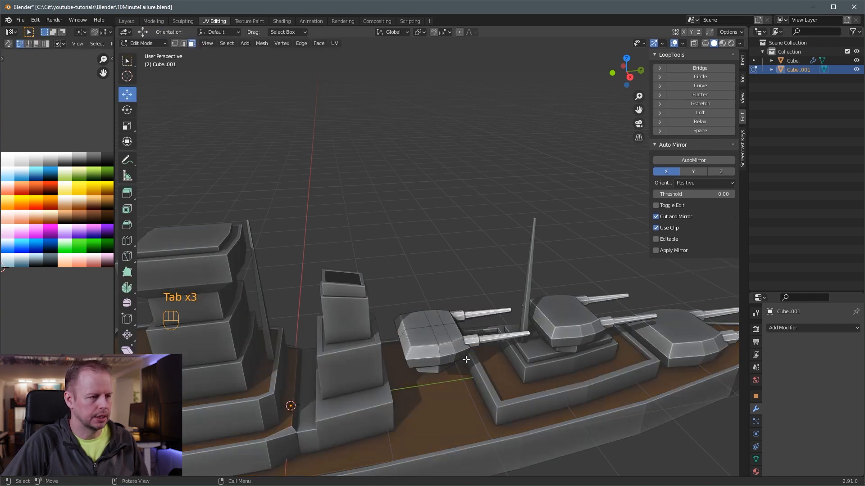
key("a")
left_click_drag(471, 350, 513, 391)
middle_click_drag(513, 391, 581, 333)
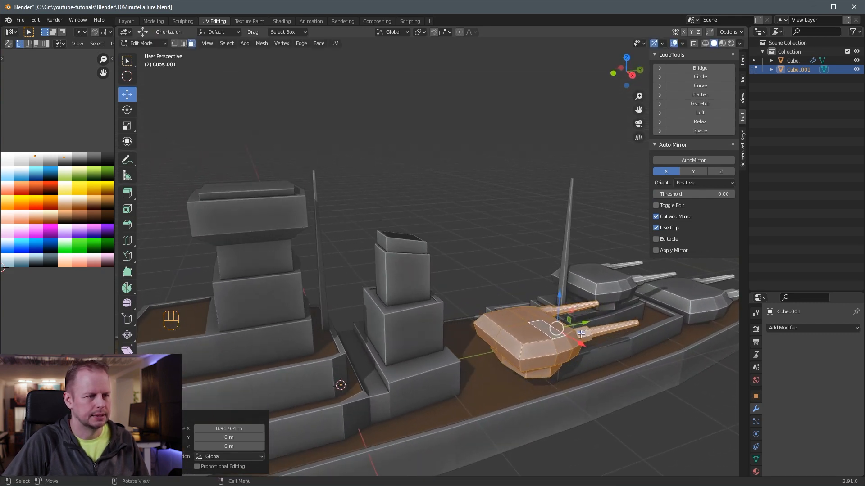
Join the separated turret into the mirrored ship object
key("Tab")
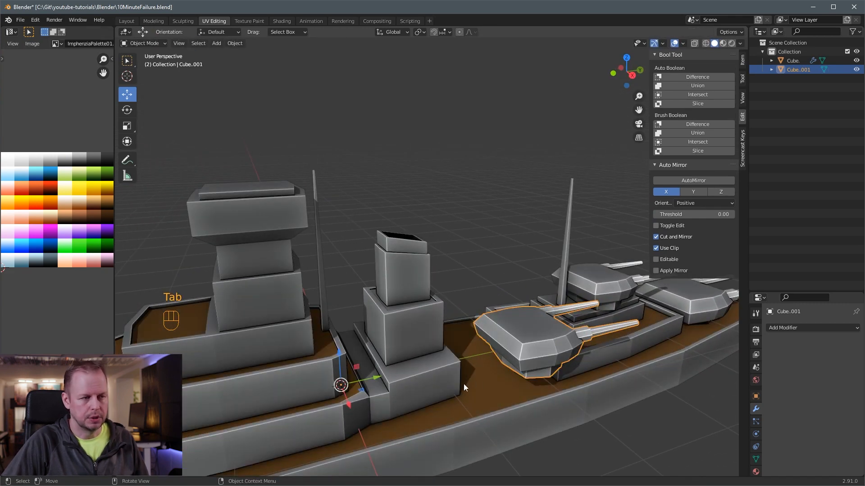
left_click(450, 383, "shift")
key("ctrl+j")
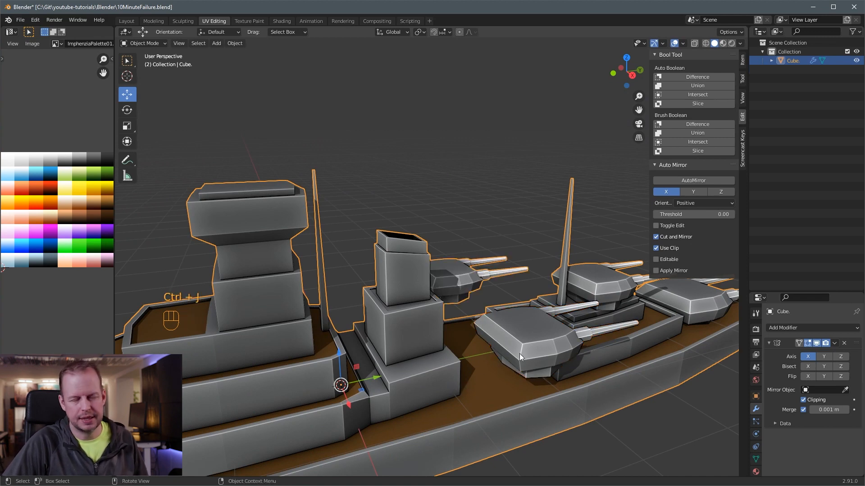
middle_click_drag(458, 283, 415, 363)
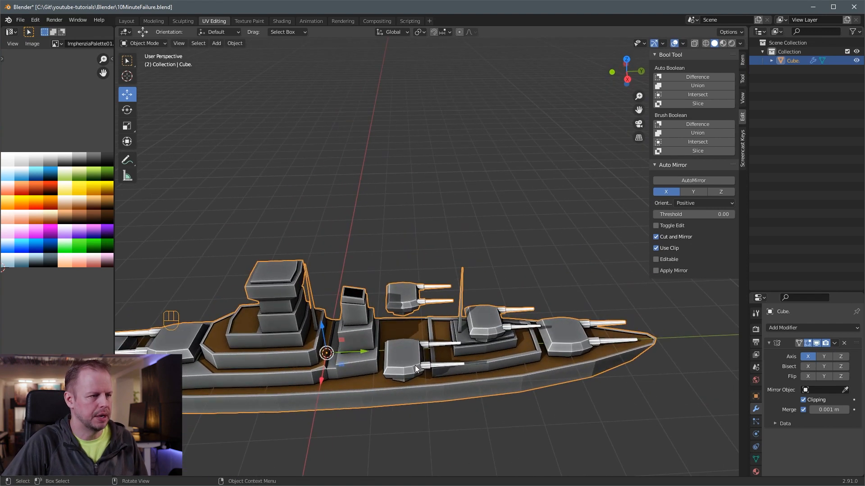
Select the side turret with its linked barrels, scale it to 0.526, and lower it onto the deck
key("Tab")
key("a")
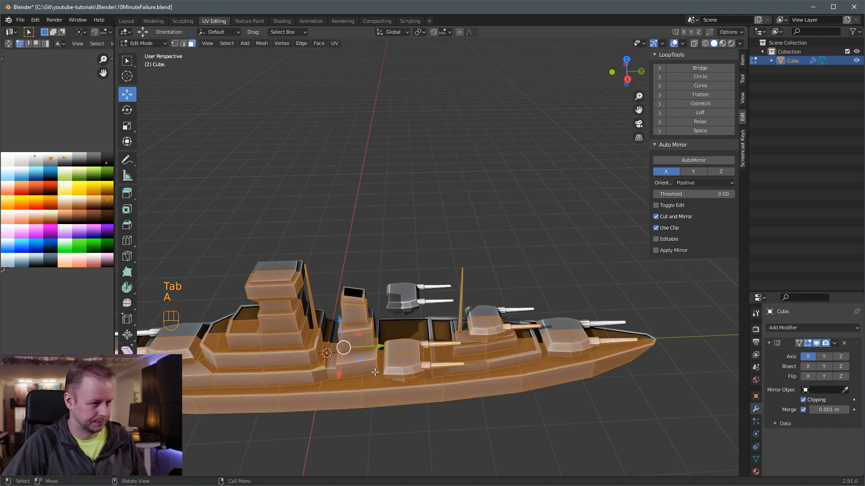
key("a")
key("l")
key("s")
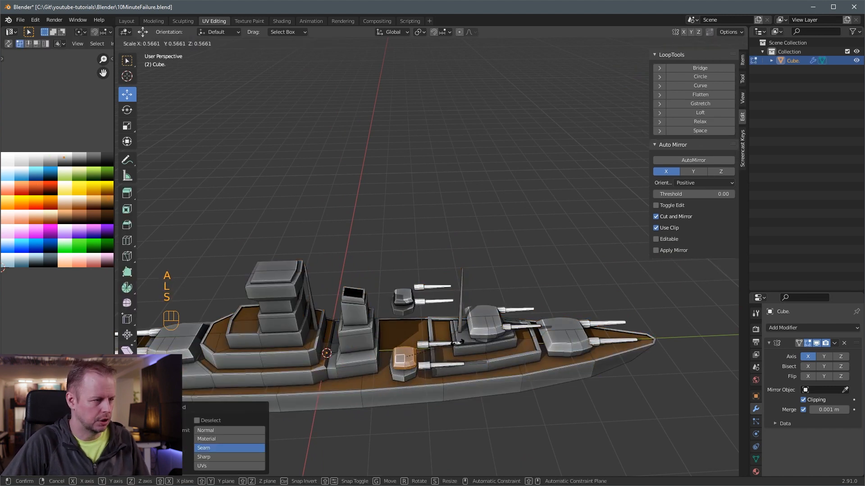
left_click(434, 361)
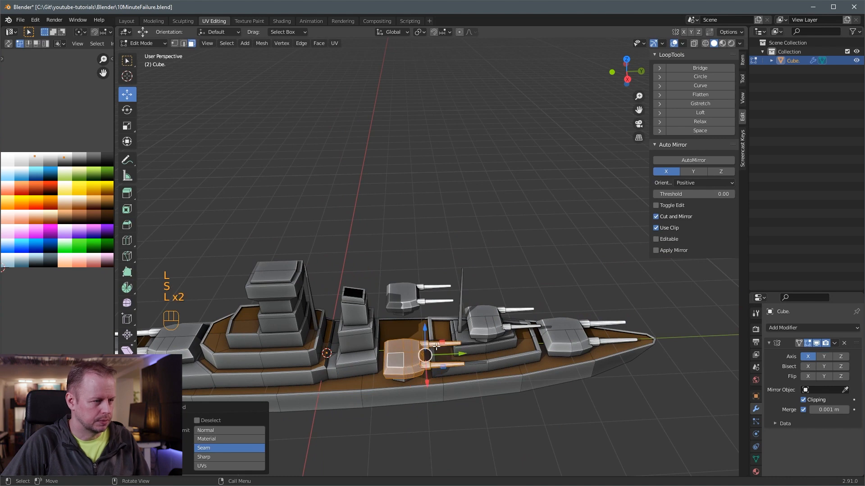
middle_click_drag(460, 364, 522, 315)
key("s")
left_click(543, 309)
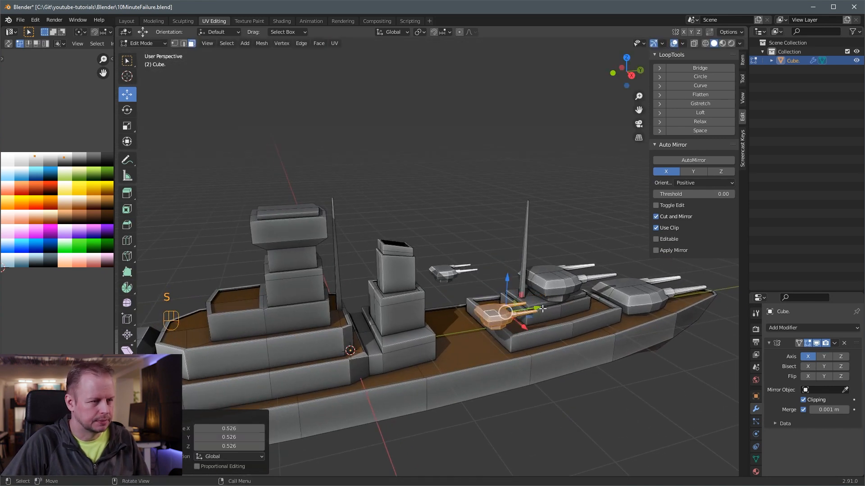
left_click_drag(505, 278, 505, 313)
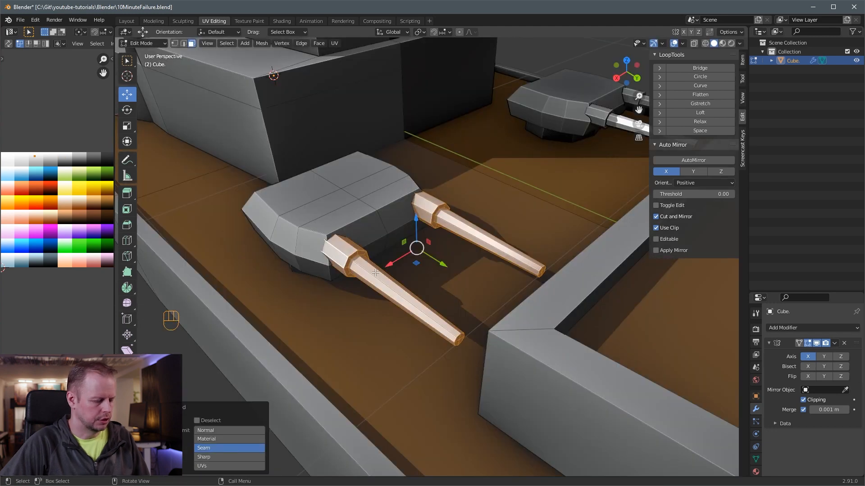
Bring the side turret's barrels closer together along X, moving the outer one inward and the inner one 0.069534 m outward
left_click(338, 260)
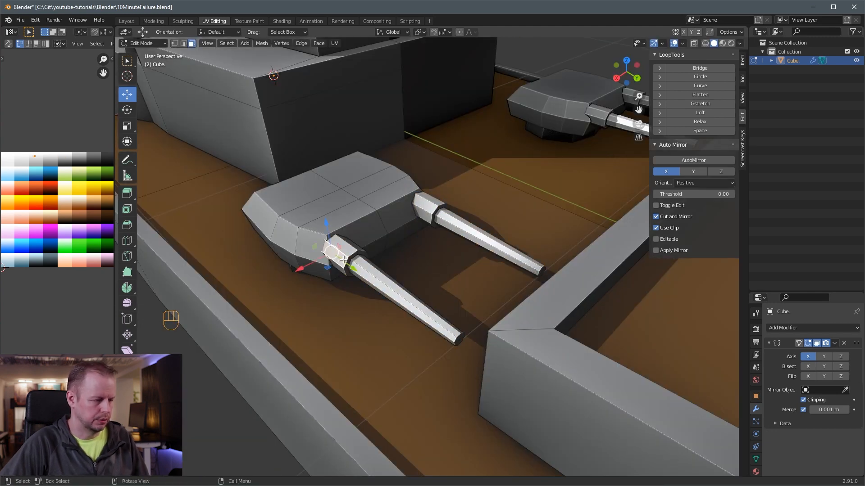
key("l")
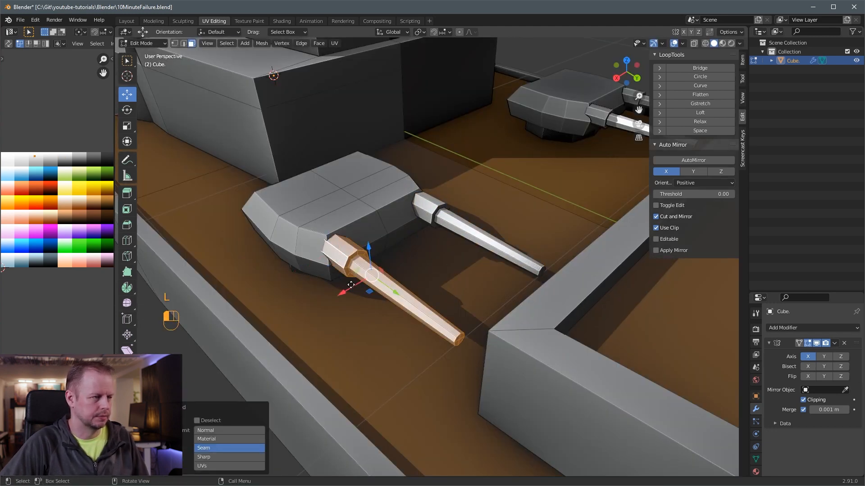
left_click_drag(351, 284, 417, 255)
left_click(435, 208)
key("l")
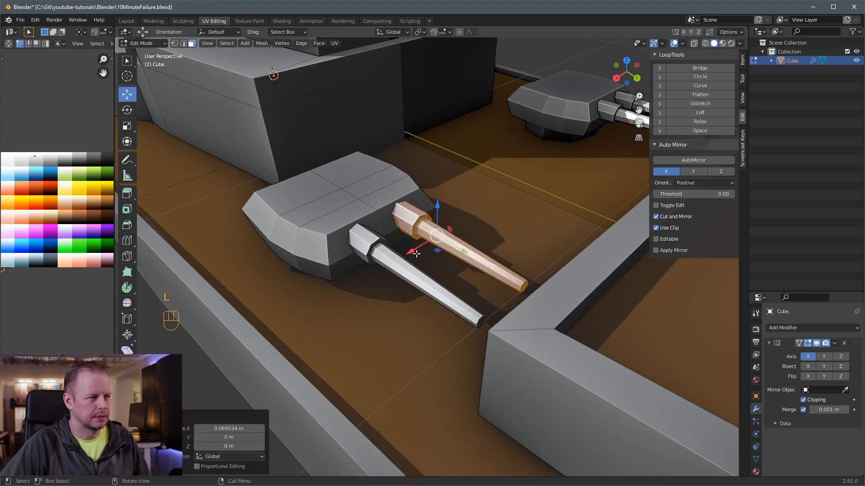
middle_click_drag(417, 255, 441, 303)
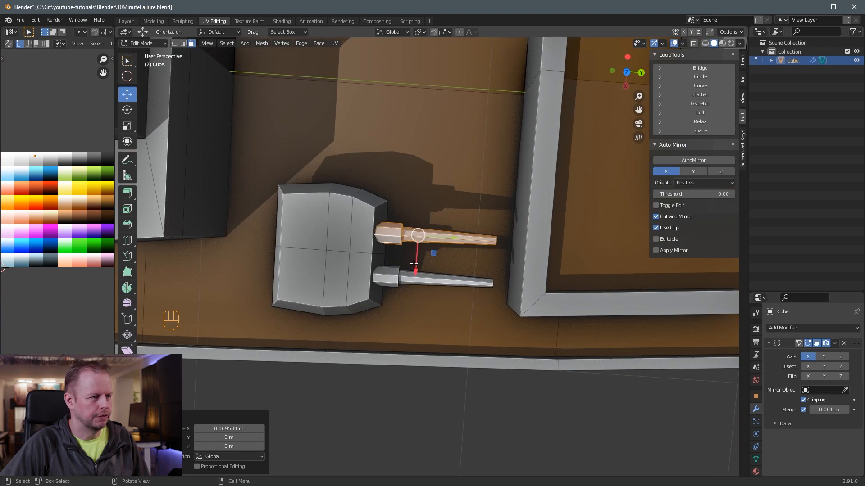
Narrow the side turret's housing by scaling it to 0.646 along X
left_click(335, 260)
middle_click_drag(336, 260, 413, 203)
key("l")
key("s")
key("x")
left_click(367, 216)
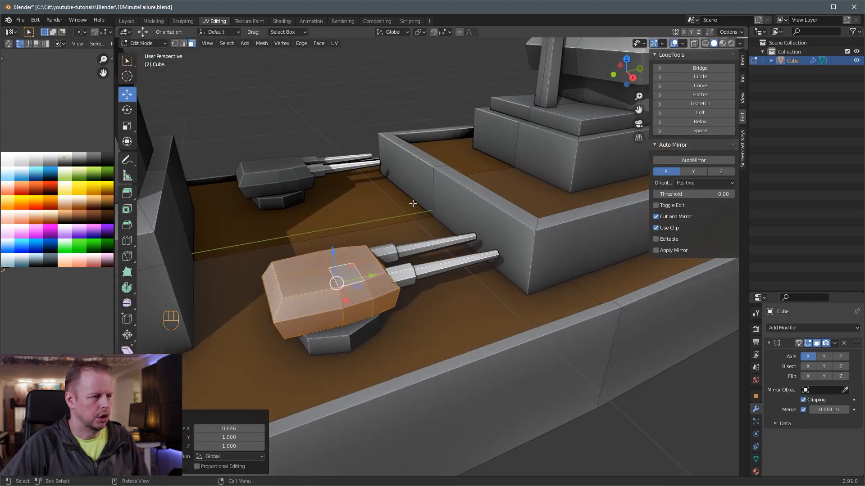
Move the rear side edges of the side turret's housing 0.012906 m along Y toward the barrels
left_click(274, 297)
middle_click_drag(273, 297, 288, 266)
left_click(298, 300, "shift")
left_click_drag(323, 280, 295, 290)
key("ctrl+z")
key("ctrl+z")
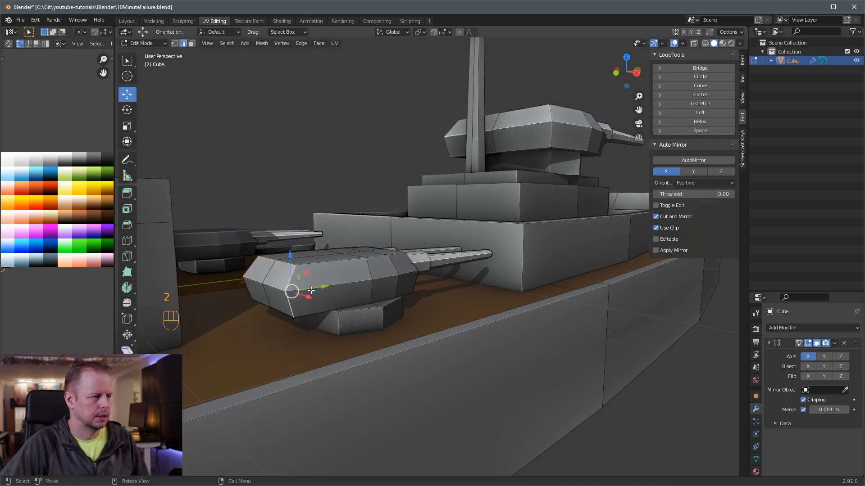
key("ctrl+r")
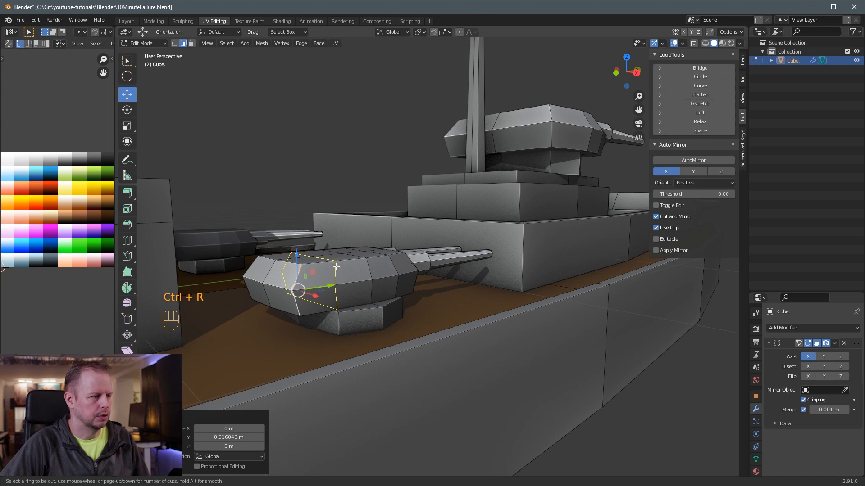
key("ctrl+z")
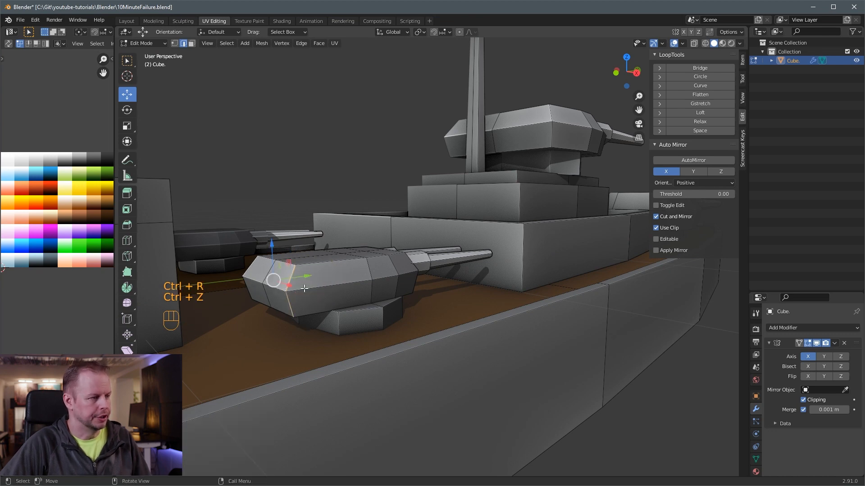
left_click_drag(304, 279, 309, 278)
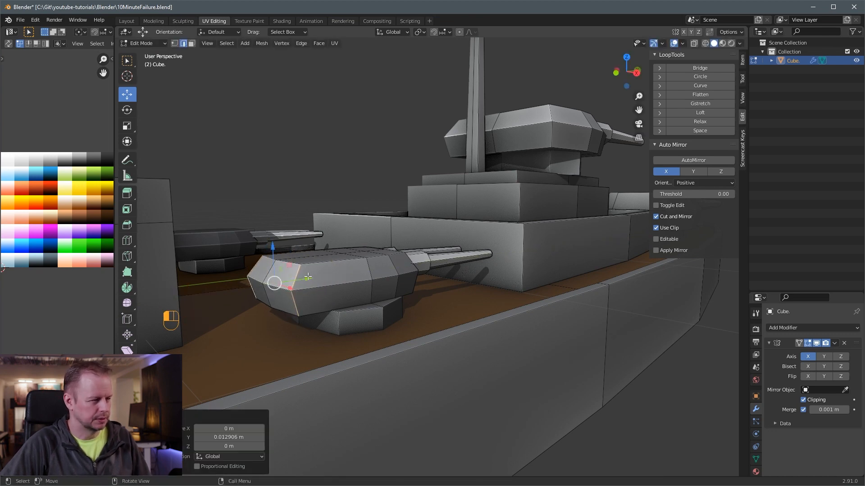
Add a centred loop cut around the rear half of the side turret's housing
middle_click_drag(310, 278, 428, 305)
key("ctrl+r")
left_click(304, 302)
right_click(304, 301)
Extrude the two narrow side faces at the rear of the side turret's housing 0.0274 m along their normals
key("3")
left_click(309, 309)
left_click(312, 329, "shift")
left_click(550, 347, "shift")
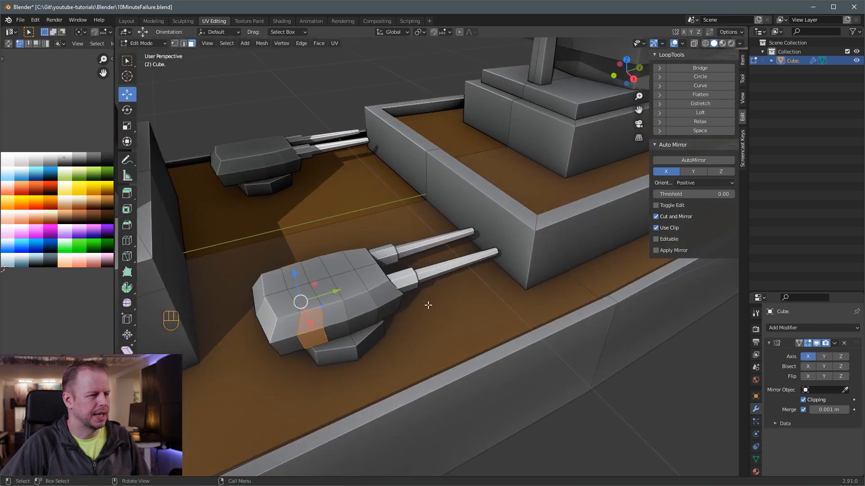
key("alt+e")
left_click(458, 315)
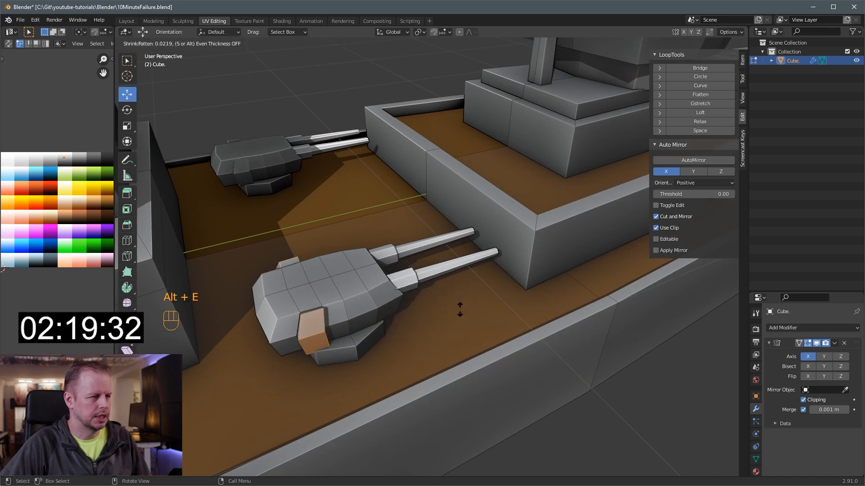
left_click(456, 311)
Scale the end of the side turret's extruded block to 0.704 along Z and 0.760 along Y
key("s")
key("s")
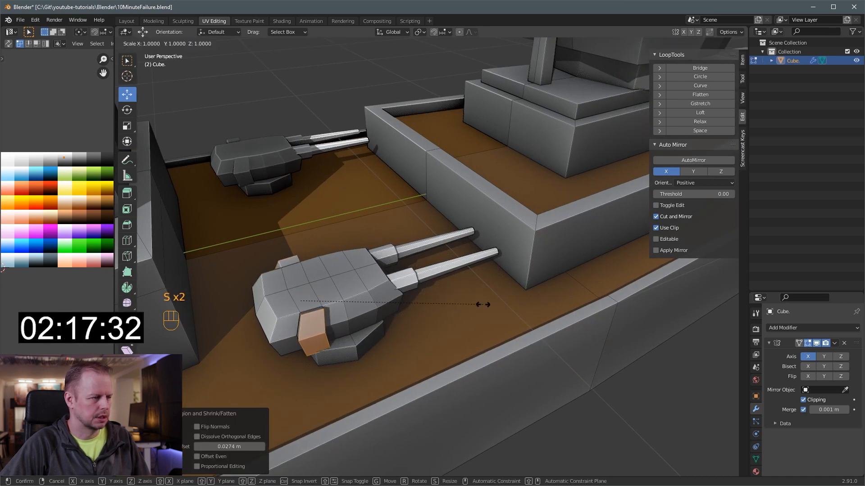
left_click(415, 306)
key("s")
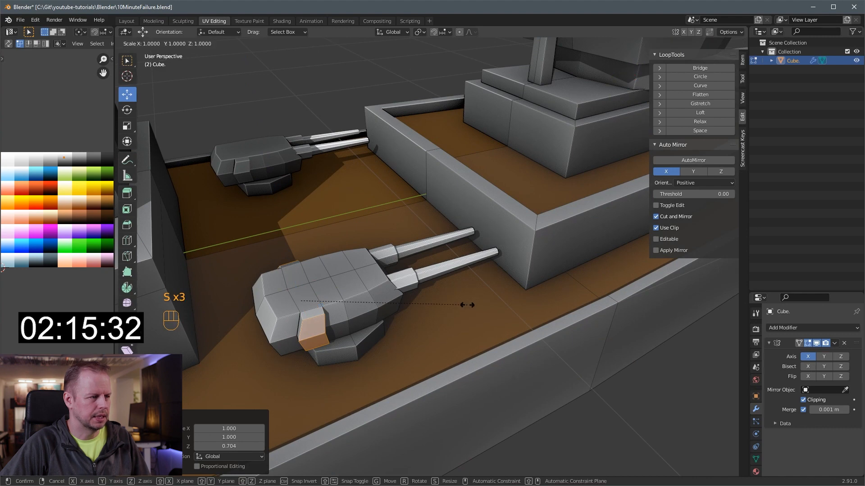
key("y")
left_click(427, 300)
middle_click_drag(427, 300, 379, 301)
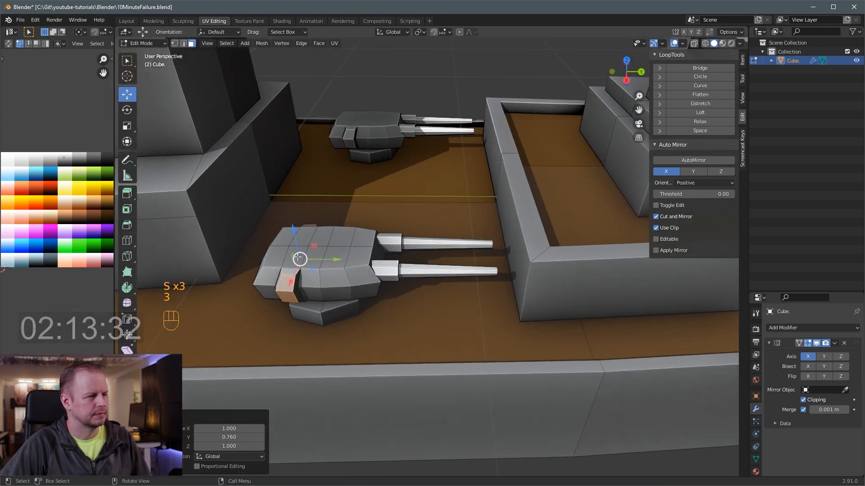
Raise the central roof faces of the side turret's housing slightly along Z
middle_click_drag(379, 300, 439, 262)
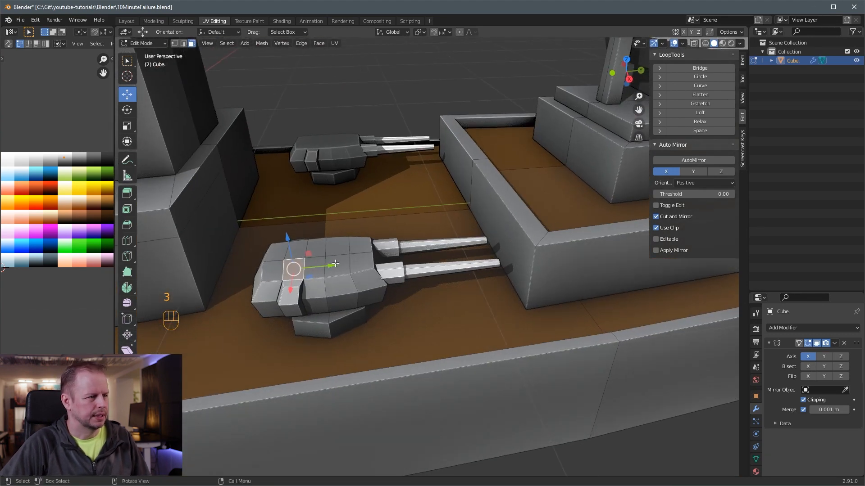
left_click(338, 263)
left_click(319, 270, "shift")
left_click(295, 269, "shift")
left_click_drag(310, 236, 310, 230)
middle_click_drag(310, 230, 430, 273)
key("Tab")
scroll(459, 279, "up", 4)
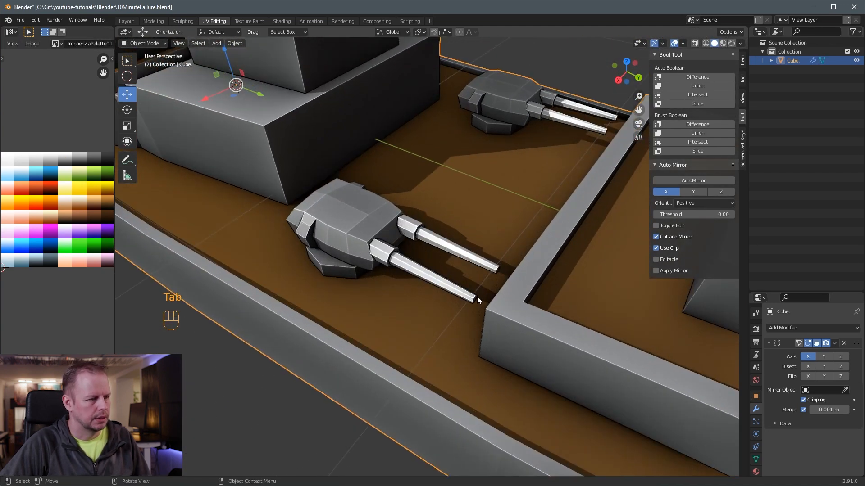
scroll(477, 298, "down", 3)
Select the whole side turret with its base and barrels and move it 0.12033 m outward along X
key("Tab")
key("l")
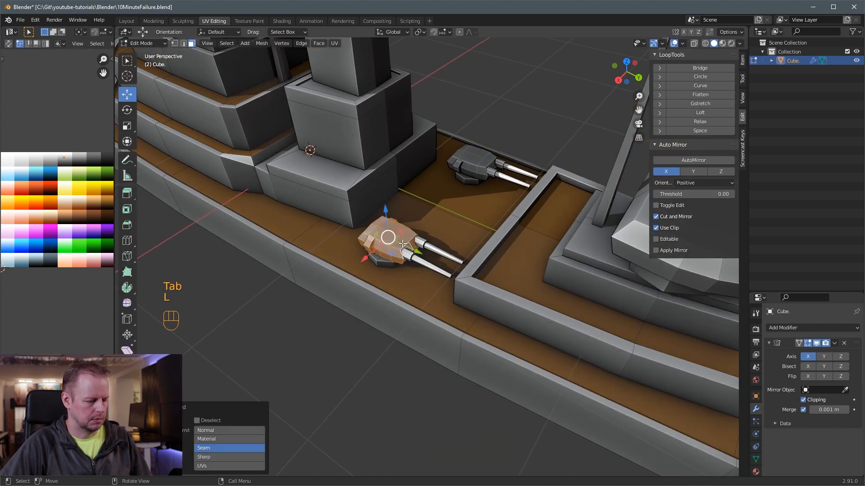
scroll(405, 249, "down", 3)
scroll(435, 255, "up", 3)
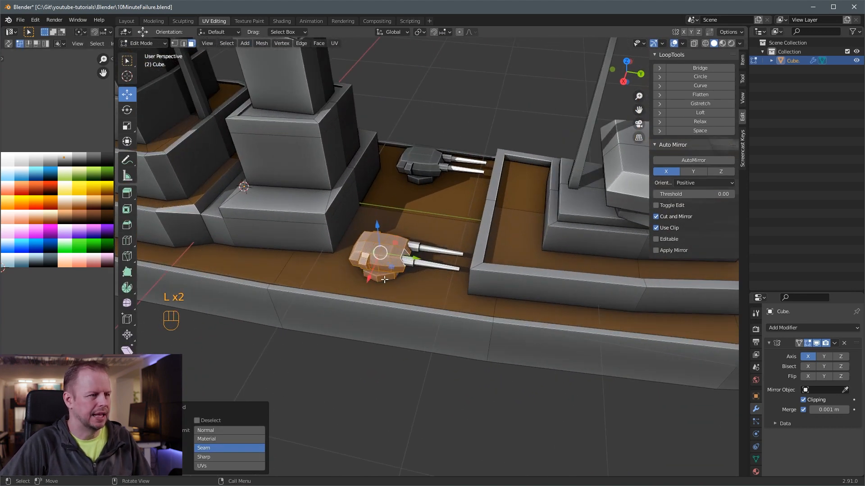
scroll(422, 246, "down", 3)
middle_click_drag(421, 247, 445, 275)
Duplicate the side turret, raise the copy 0.31835 m along Z and move it along Y onto the raised deck beside the aft mast
key("shift+d")
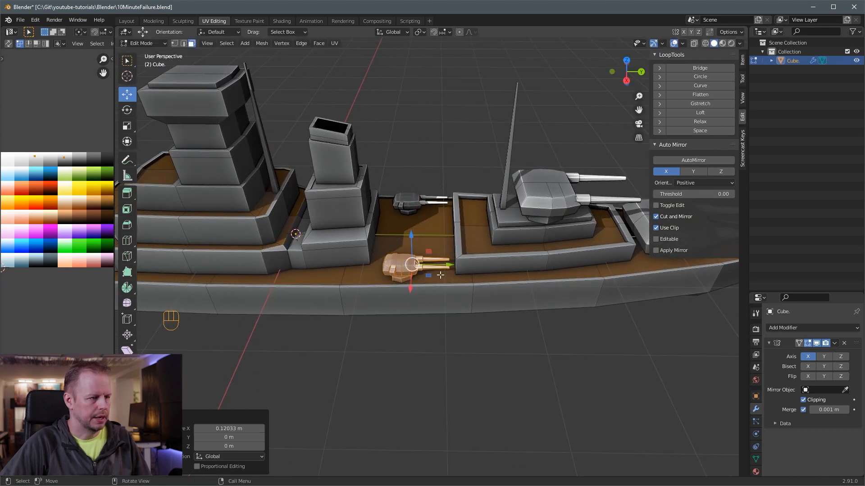
left_click(457, 259)
left_click_drag(401, 235, 402, 214)
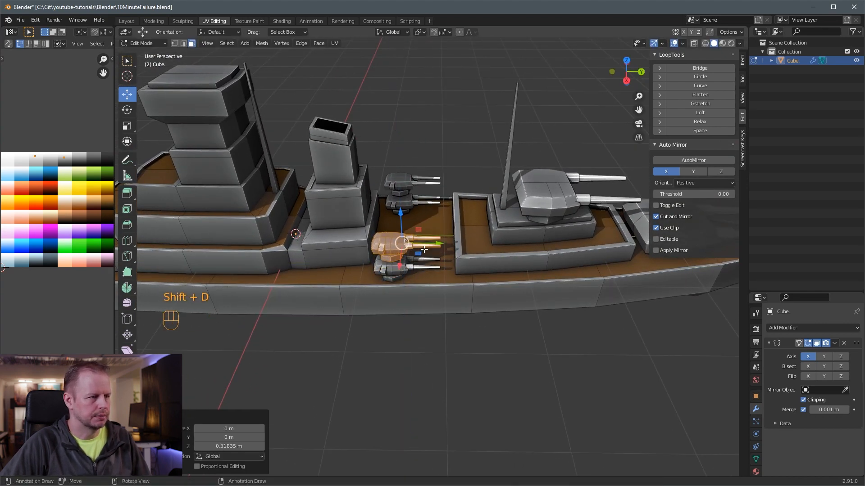
left_click_drag(440, 244, 519, 241)
middle_click_drag(519, 242, 549, 288)
key("r")
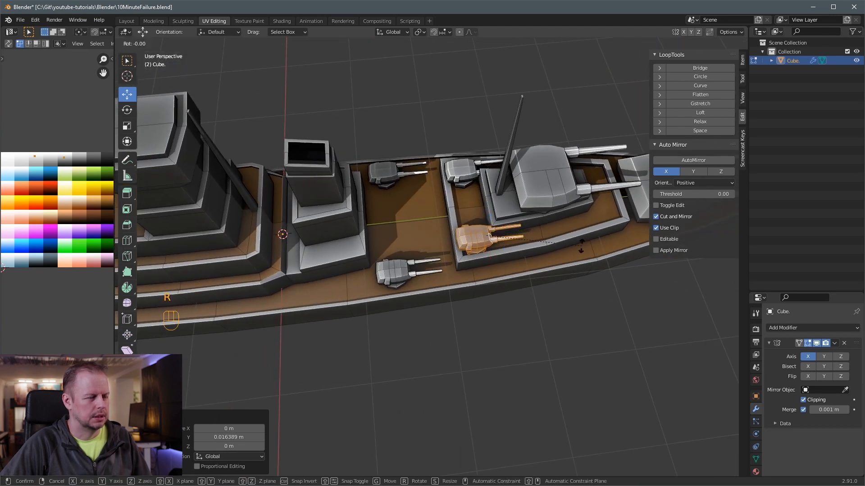
key("z")
left_click(488, 248)
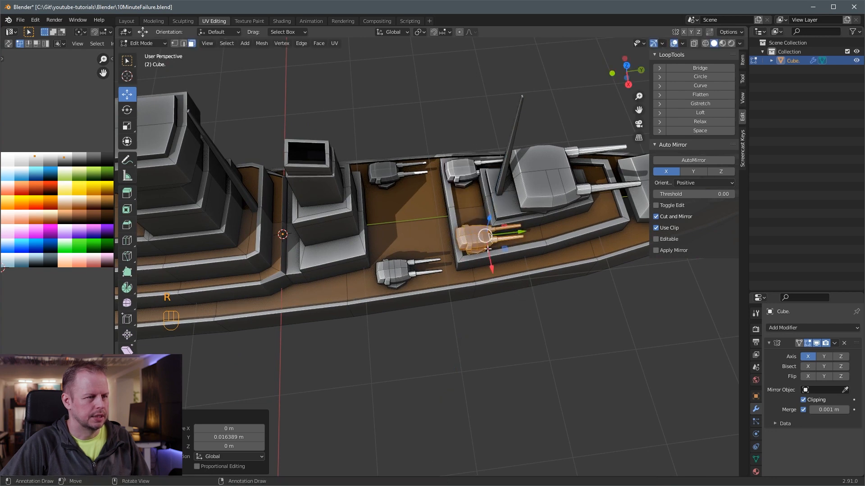
Adjust the turret copy's position on the raised aft deck, shifting it slightly along Y and 0.061253 m outward along X
left_click_drag(525, 231, 518, 232)
left_click_drag(484, 268, 486, 274)
middle_click_drag(486, 273, 493, 219)
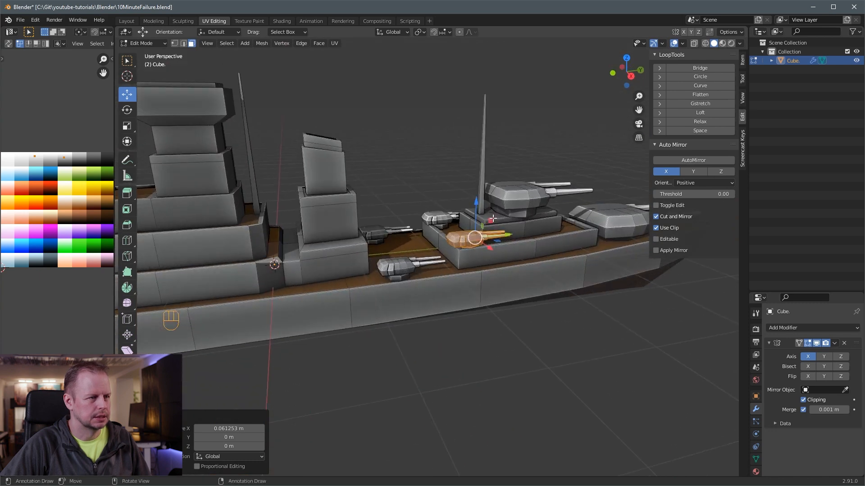
left_click_drag(488, 249, 486, 247)
middle_click_drag(486, 246, 535, 283)
Duplicate the raised side turret and move the copy -6.2597 m along Y to the foredeck
key("shift+d")
right_click(451, 234)
left_click_drag(598, 300, 466, 302)
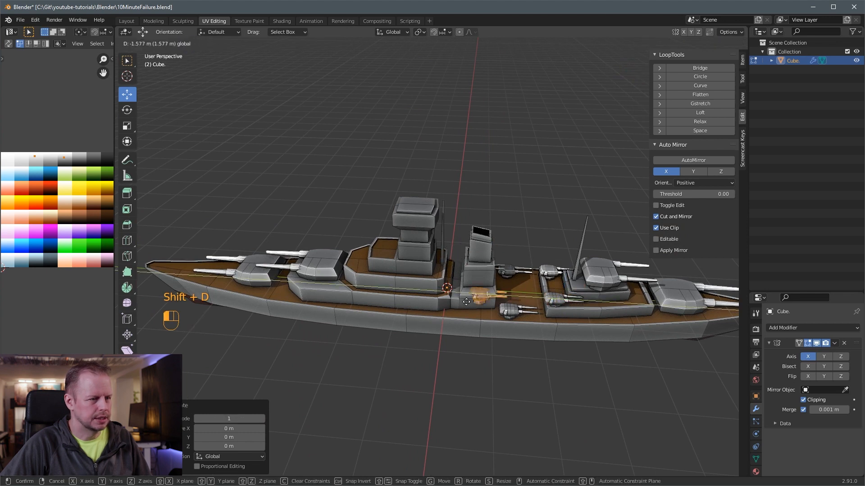
left_click_drag(307, 305, 308, 305)
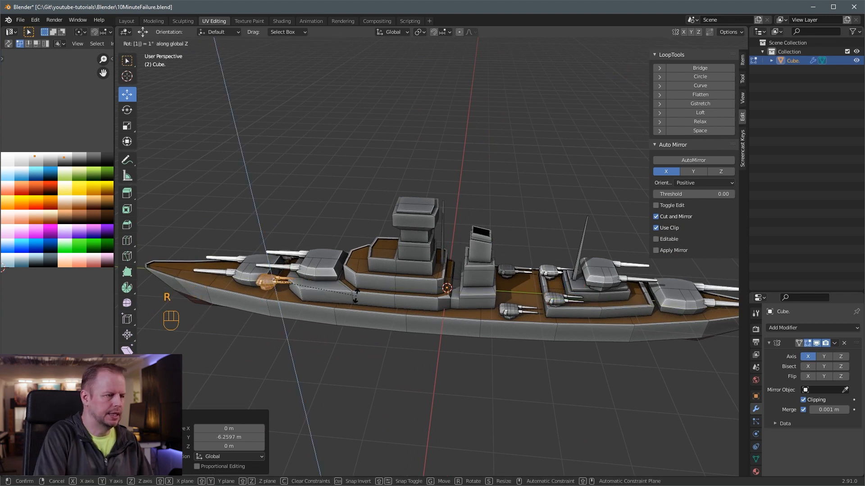
Rotate the foredeck turret copy 180° about Z so its barrels face the bow
key("r")
key("z")
key("1")
key("8")
key("0")
key("Return")
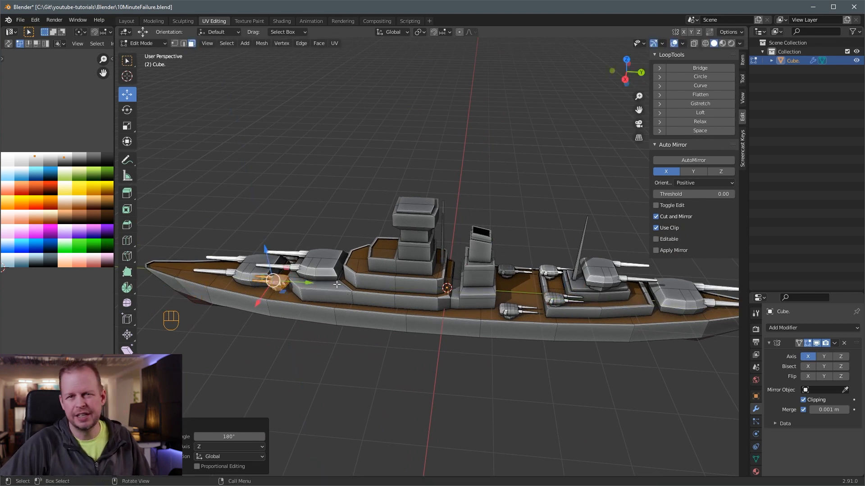
Lower the foredeck side turret onto the main deck and move it 0.13892 m outward along X, beside the large forward turrets
middle_click_drag(218, 293, 261, 282)
scroll(261, 282, "up", 3)
middle_click_drag(248, 346, 387, 251, "shift")
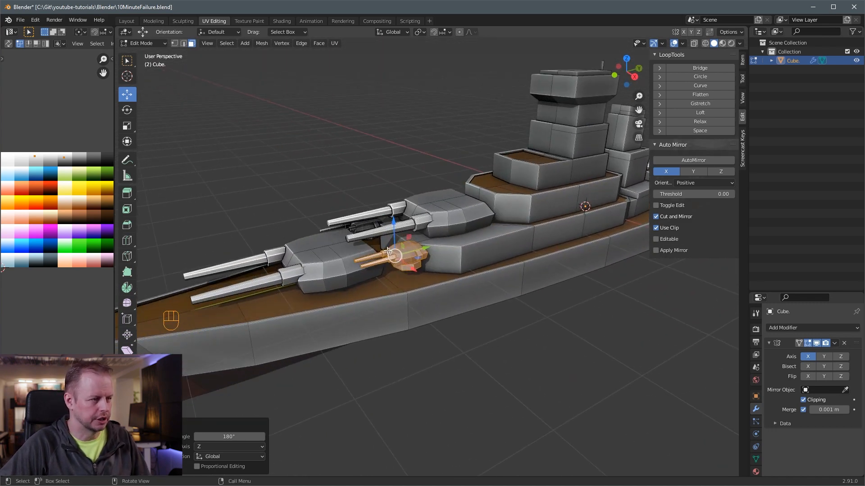
left_click_drag(396, 220, 397, 300)
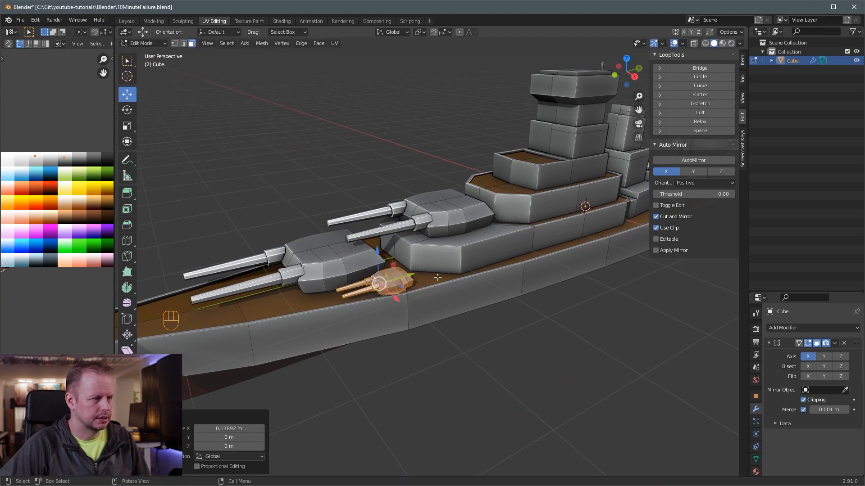
middle_click_drag(459, 249, 453, 253)
Duplicate the foredeck side turret, move the copy -1.2259 m along Y, scale it down, and shift it -0.20628 m along X onto the deck
key("shift+d")
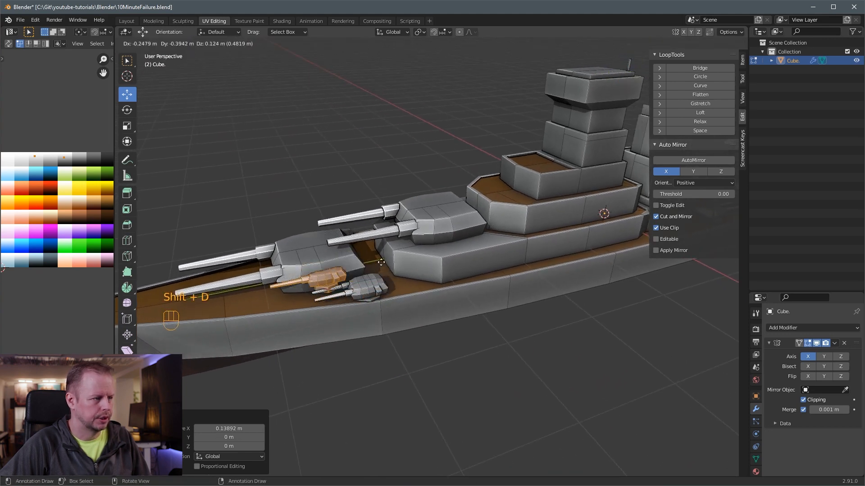
key("s")
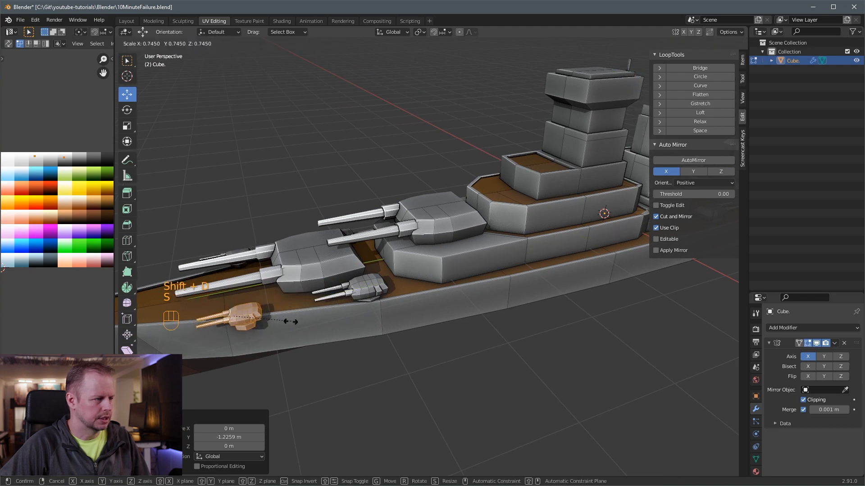
left_click(237, 338)
left_click_drag(237, 338, 229, 323)
scroll(322, 315, "down", 1)
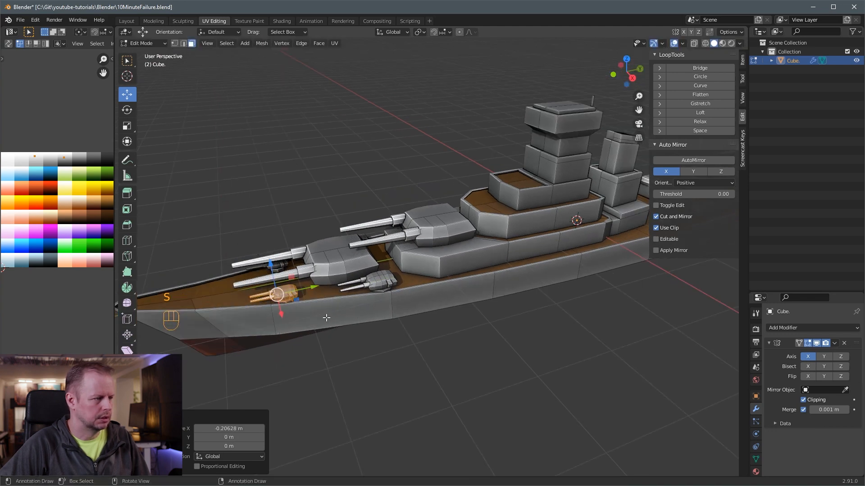
middle_click_drag(455, 289, 361, 318, "shift")
Duplicate the small bow turret and position the copy on the stepped superstructure deck behind the upper forward main turret
key("shift+d")
right_click(314, 294)
left_click_drag(193, 326, 432, 301)
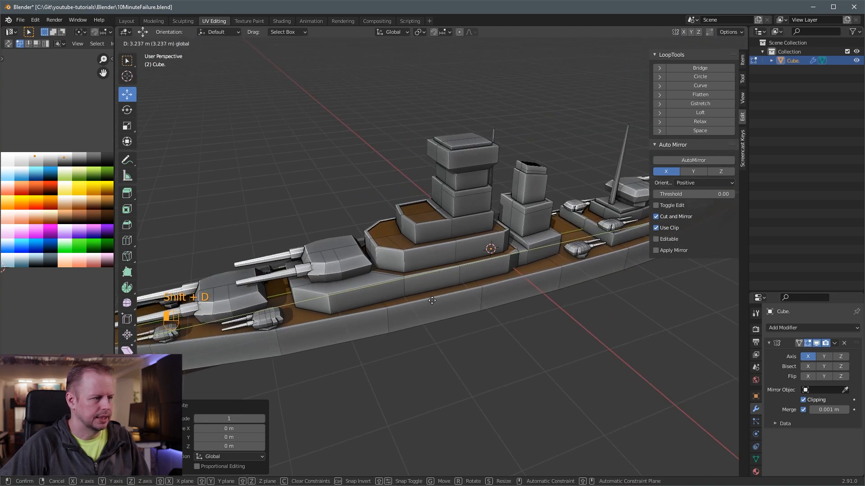
left_click_drag(494, 289, 480, 290)
left_click_drag(439, 245, 436, 206)
left_click_drag(471, 228, 400, 212)
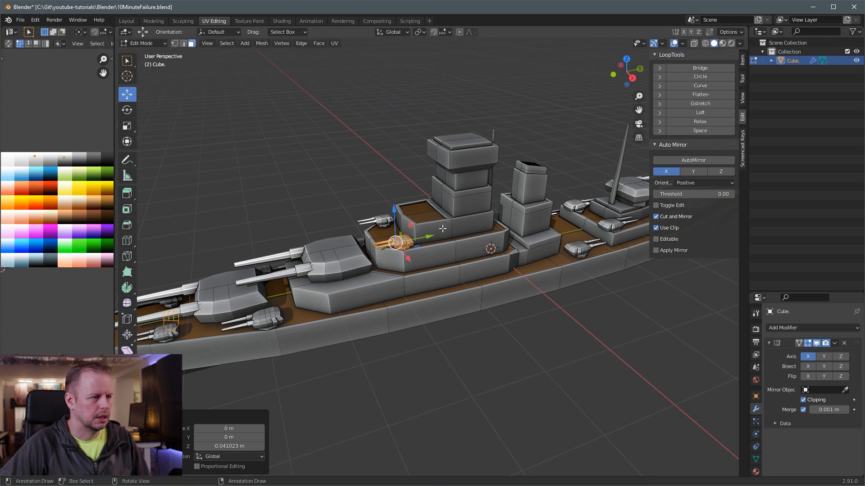
middle_click_drag(414, 232, 396, 207)
Duplicate the superstructure turret onto the next higher deck before the bridge tower, shift it -0.070572 m along X, and scale it down
key("shift+d")
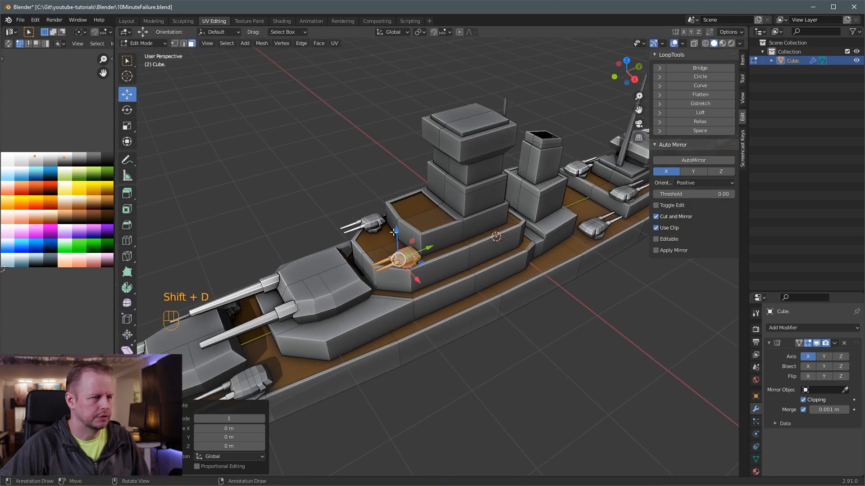
left_click_drag(385, 189, 441, 228)
left_click_drag(424, 186, 430, 199)
left_click_drag(440, 239, 435, 234)
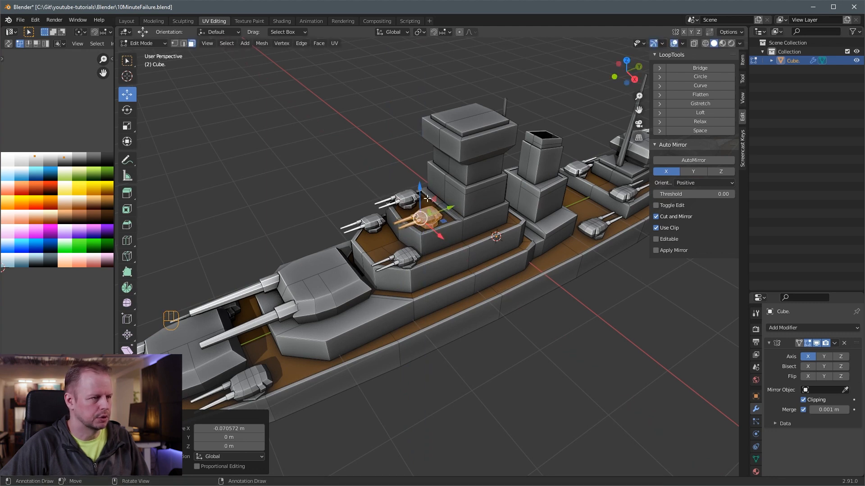
mouse_move(420, 192)
left_mouse_down()
mouse_move(456, 205)
mouse_move(427, 197)
left_mouse_up()
key("s")
left_click(498, 210)
scroll(531, 243, "down", 2)
key("Tab")
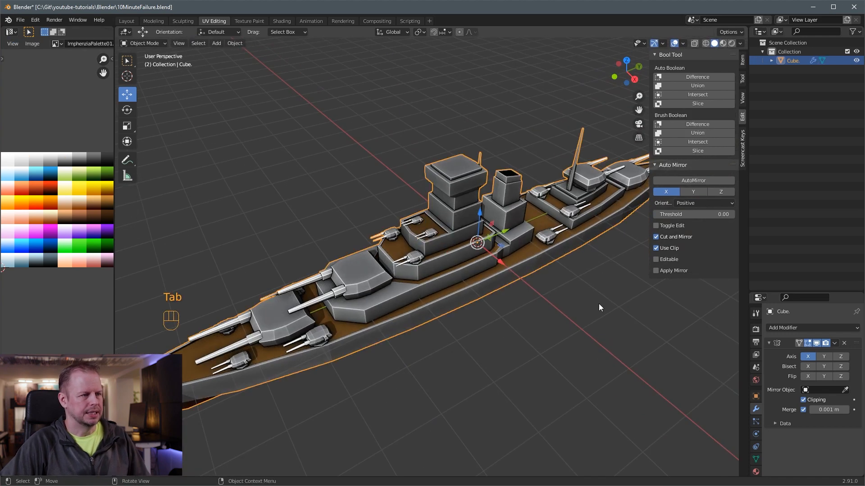
middle_click_drag(598, 303, 596, 308)
Select the raised aft main turret's whole barrel and move it inward along X toward the centreline
key("Tab")
middle_click_drag(475, 297, 378, 277)
scroll(473, 293, "up", 2)
middle_click_drag(594, 254, 261, 246, "shift")
scroll(289, 266, "up", 4)
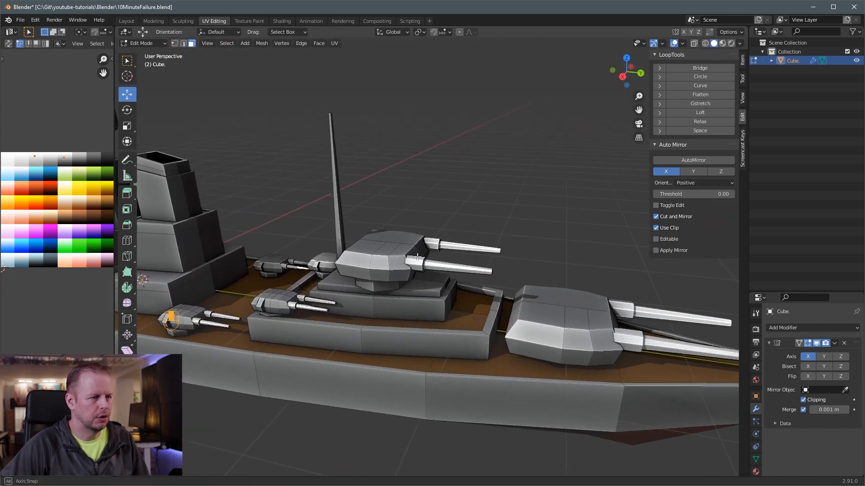
left_click(306, 280)
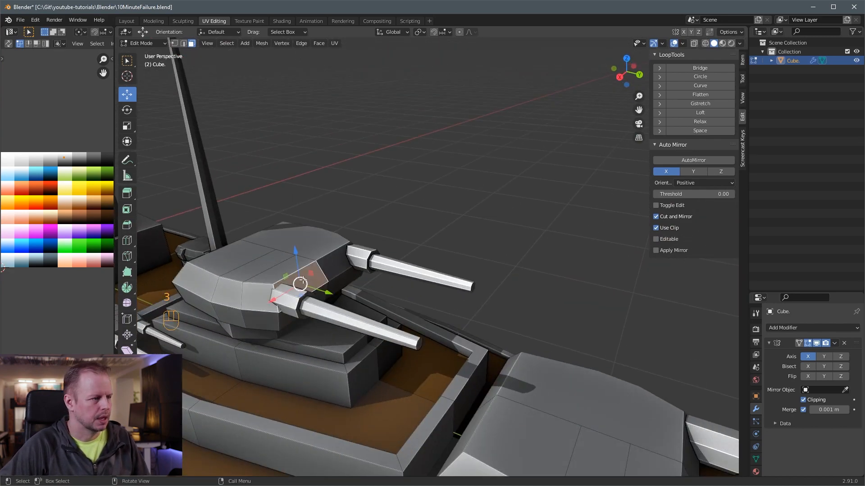
left_click(299, 300)
key("l")
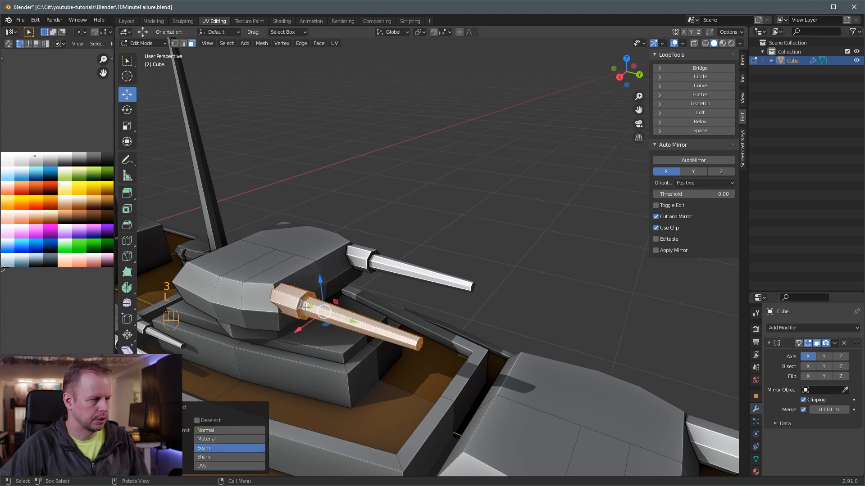
left_click_drag(304, 331, 333, 313)
Select the side faces of the raised aft turret's housing and move them inward along X to narrow it
left_click(249, 303)
left_click(257, 321, "shift")
left_click(230, 315, "shift")
left_click(227, 293, "shift")
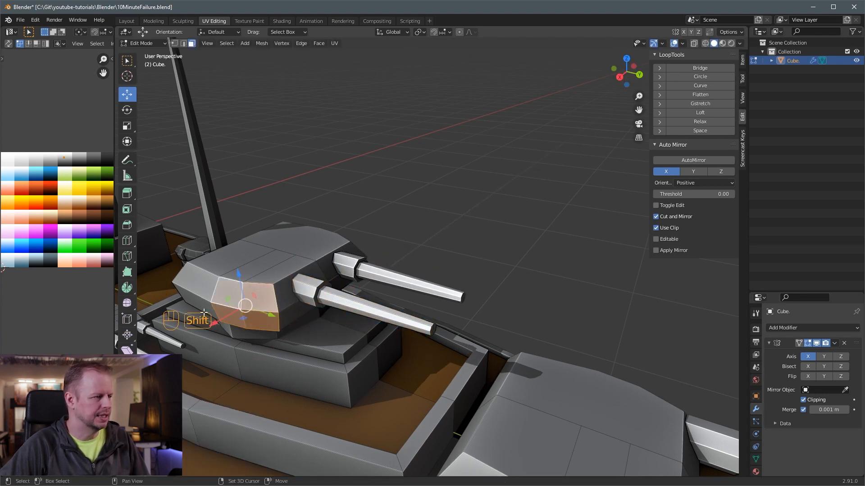
left_click(204, 304, "shift")
left_click(197, 290, "shift")
left_click_drag(195, 315, 210, 308)
Select the rear faces of the raised aft turret's housing and move them along Y, away from the barrels
key("3")
middle_click_drag(285, 279, 304, 273)
left_click(414, 324)
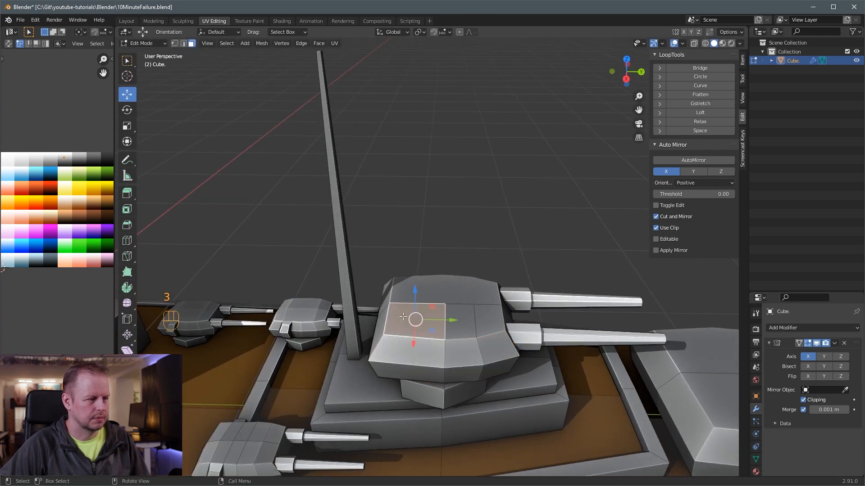
left_click(384, 324)
middle_click_drag(384, 324, 491, 309)
left_click(511, 293, "shift")
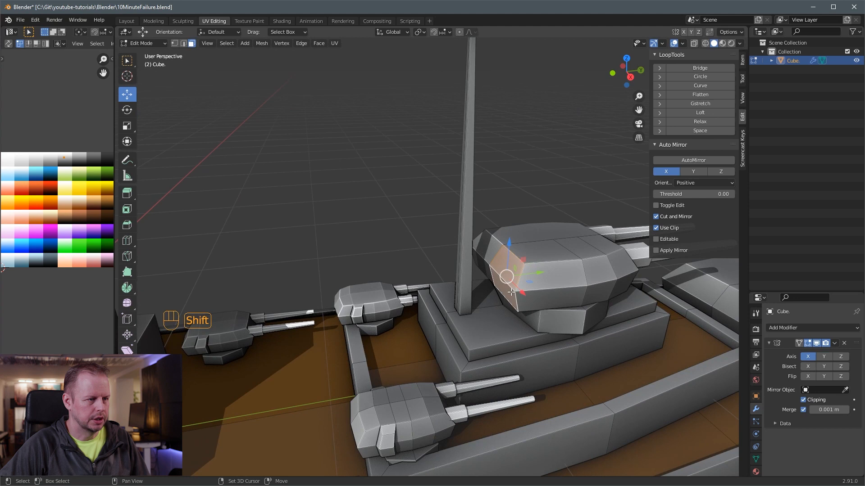
left_click_drag(530, 273, 509, 278)
Add two centred loop cuts around the rear half of the raised aft turret's housing and select the side faces between them
key("ctrl+r")
scroll(539, 275, "up", 1)
left_click(541, 274)
right_click(545, 272)
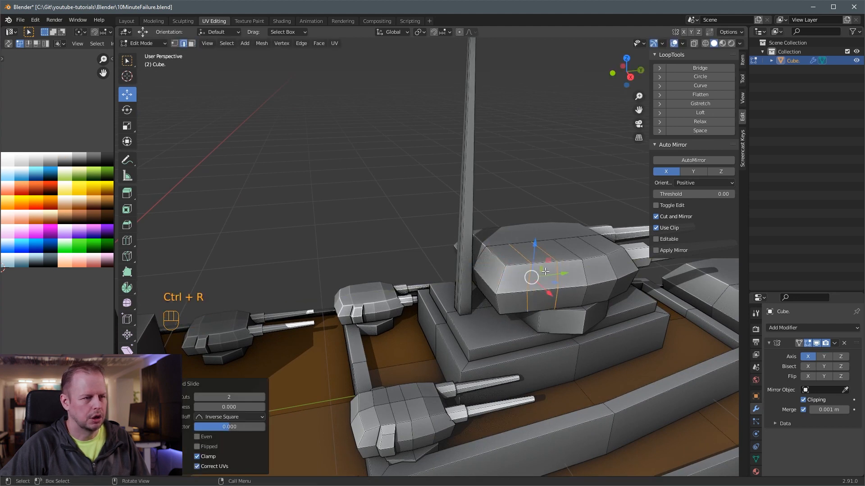
key("3")
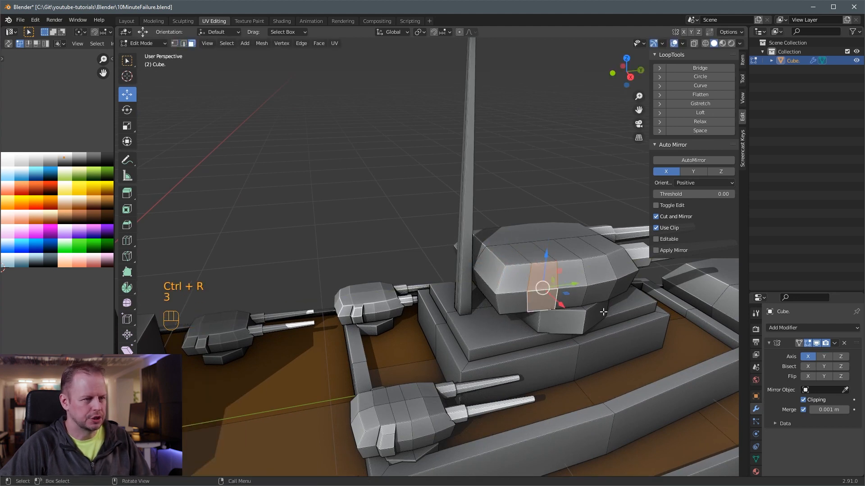
Extrude the selected side faces of the raised aft turret's housing and scale the extruded faces to 0.769
key("e")
left_click(608, 312)
key("s")
left_click(596, 305)
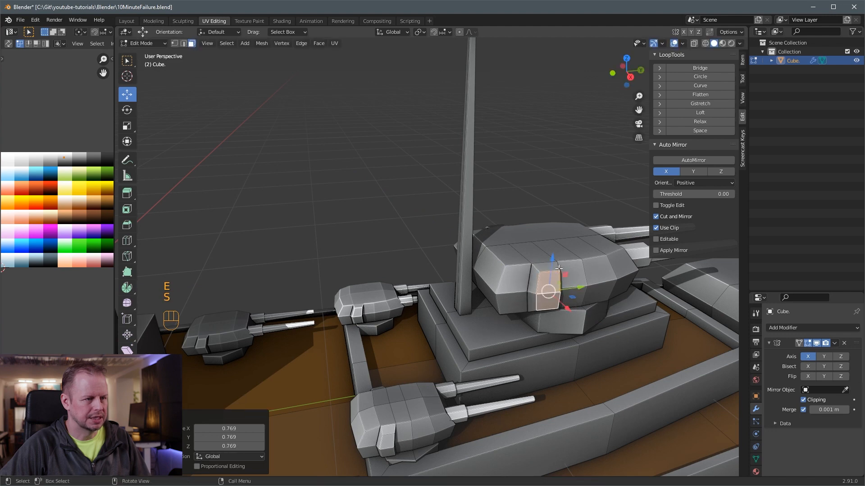
left_click_drag(553, 259, 553, 262)
Select the rear roof faces of the raised aft turret, inset them by about 0.034 m and extrude them about 0.014 m downward
key("3")
left_click(534, 253)
left_click(558, 251, "shift")
left_click(600, 247, "shift")
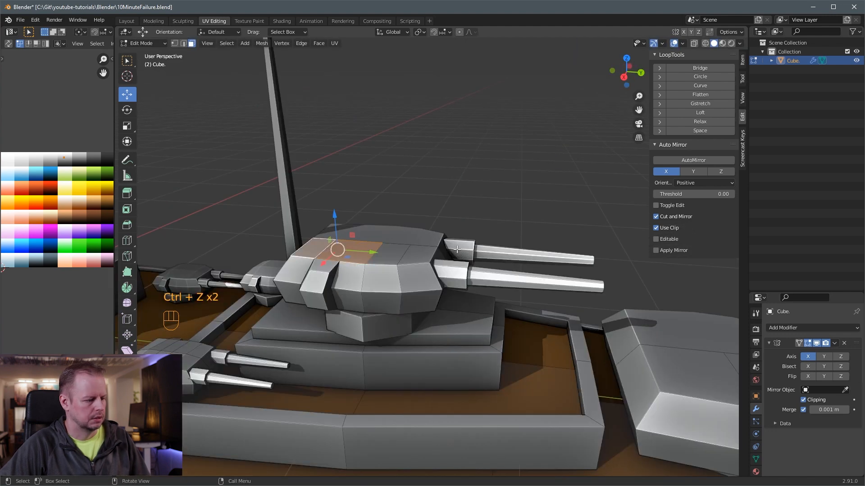
key("i")
left_click(455, 251)
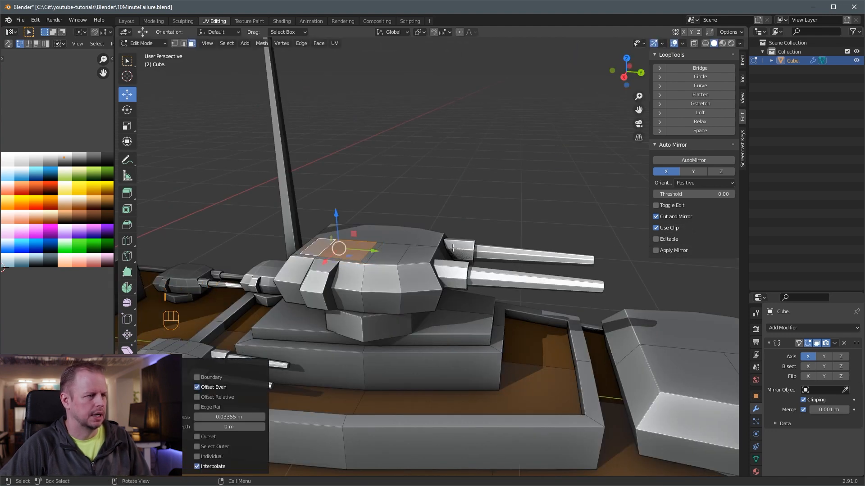
key("e")
left_click(459, 254)
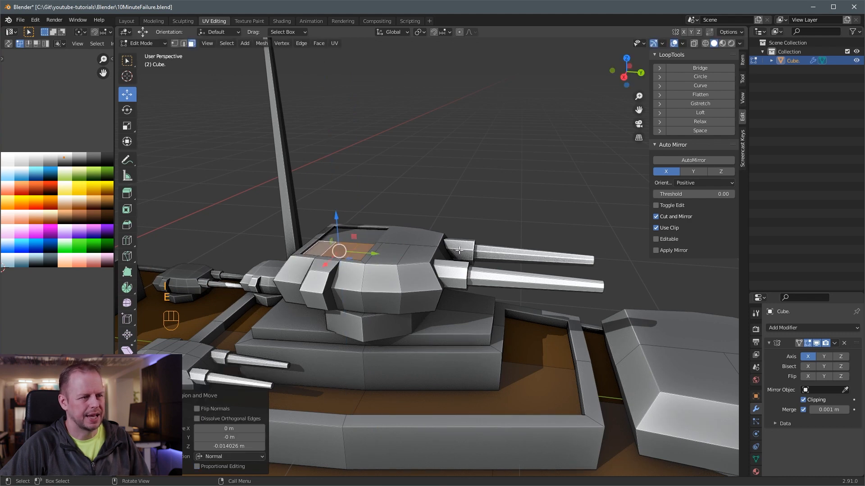
Try moving the vertical middle edge of the platform beneath the raised aft turret along X, and undo the move
scroll(460, 253, "down", 5)
scroll(422, 279, "up", 3)
middle_click_drag(422, 280, 421, 289)
key("2")
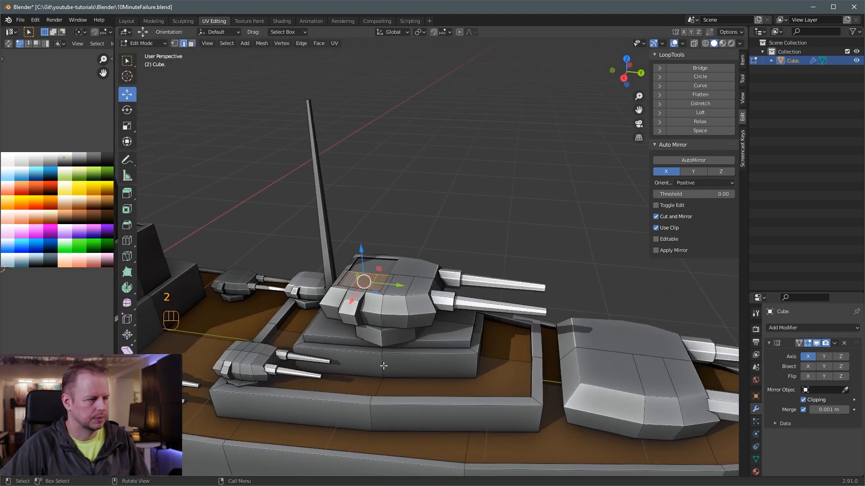
left_click(383, 366)
middle_click_drag(404, 344, 400, 334)
scroll(400, 334, "up", 2)
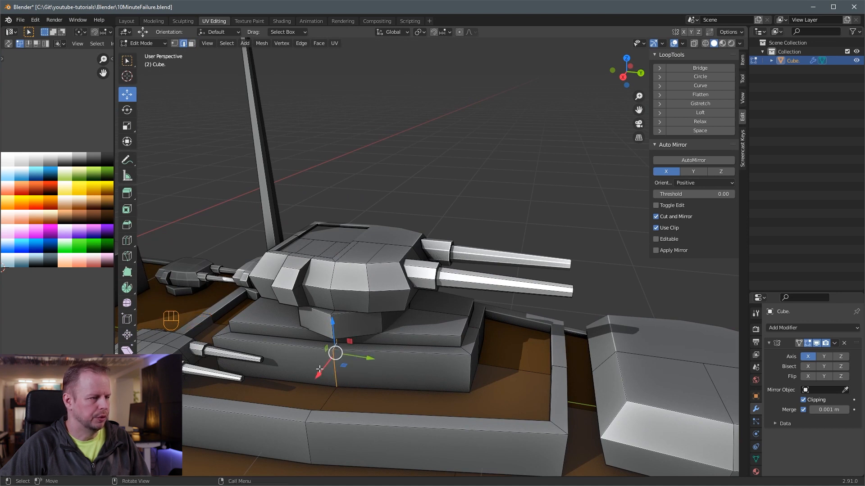
left_click_drag(319, 370, 337, 365)
key("ctrl+z")
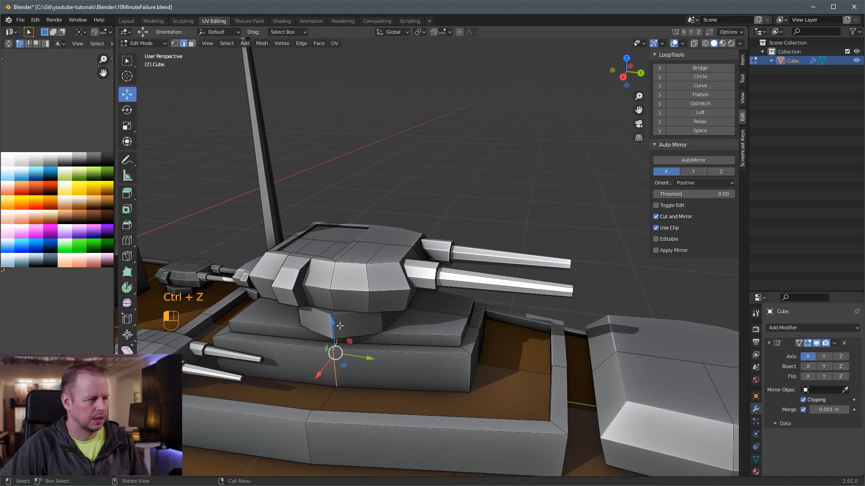
Select the raised aft turret's whole base, scale it to 0.707 and flatten it along Z to about 0.7
key("l")
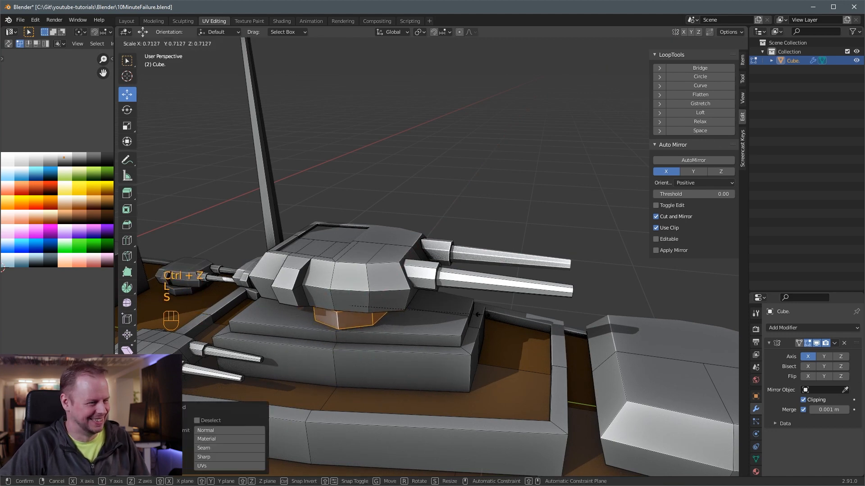
left_click(376, 320)
middle_click_drag(376, 319, 427, 303)
key("s")
key("z")
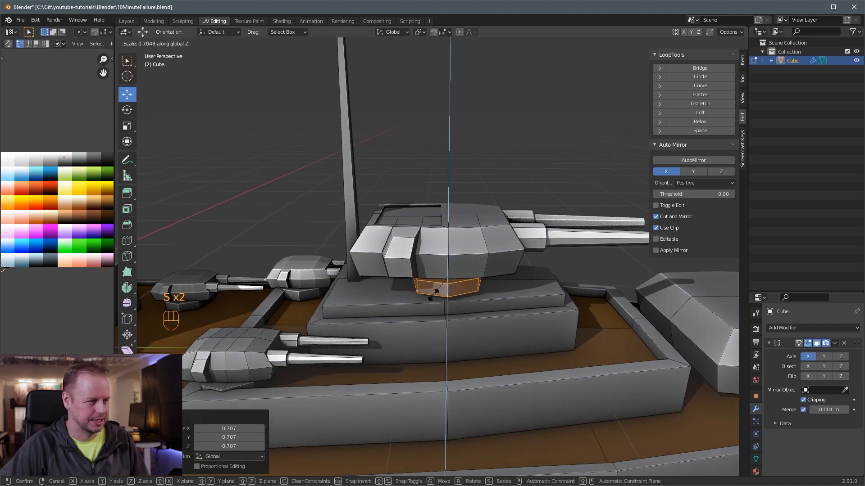
left_click(433, 313)
Select the raised aft turret's whole housing and barrel and lower them along Z onto the smaller base
left_click(472, 236)
key("l")
key("l")
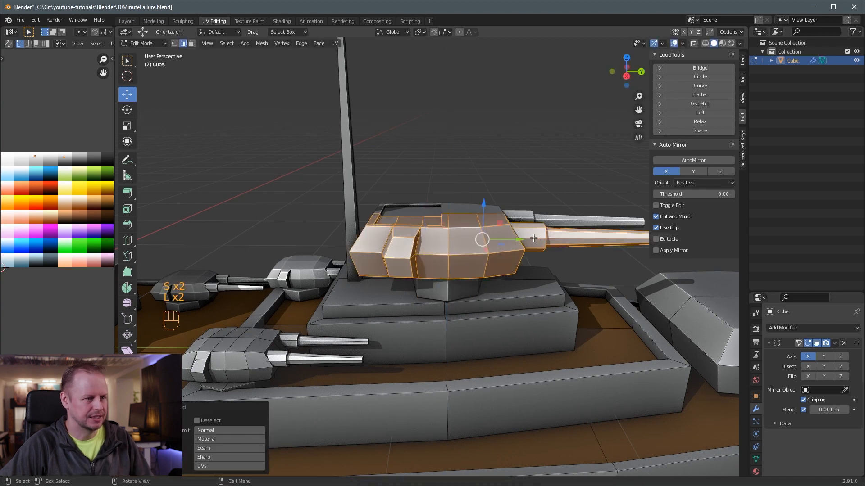
key("g")
key("z")
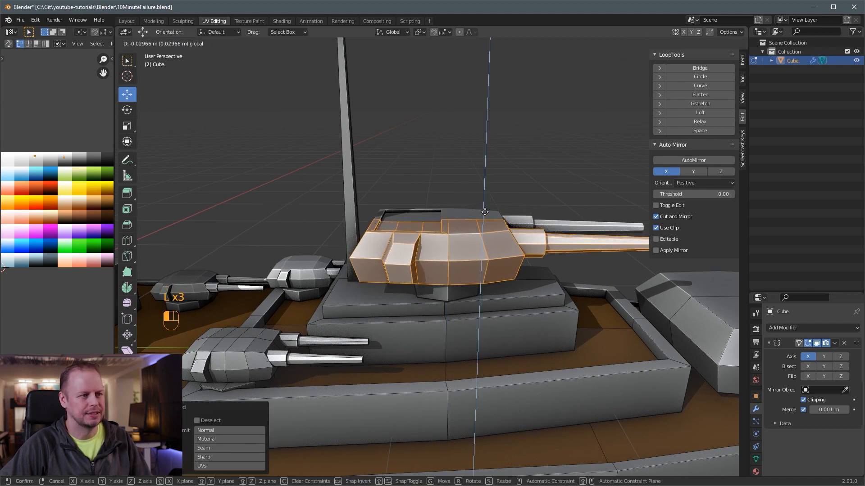
left_click(495, 218)
Delete the old main turret on the aft deck, including its housing, barrel and octagonal base
scroll(566, 333, "down", 5)
left_click(566, 332)
left_click(564, 310)
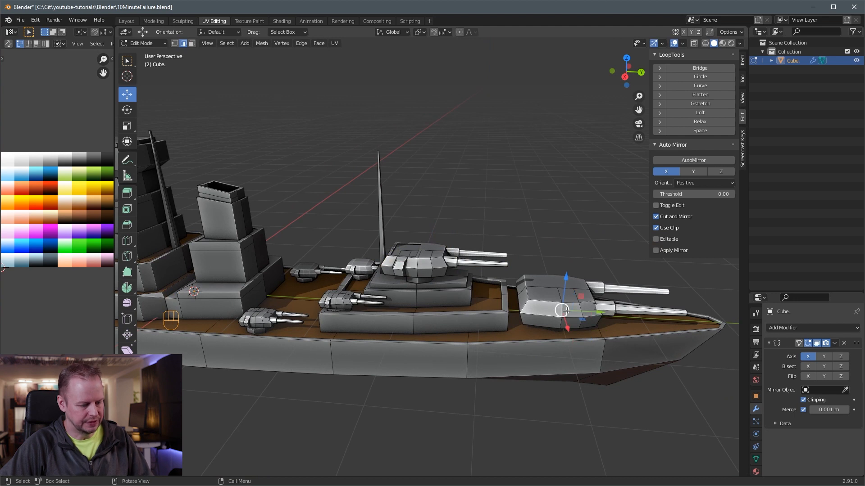
key("l")
key("l")
key("Delete")
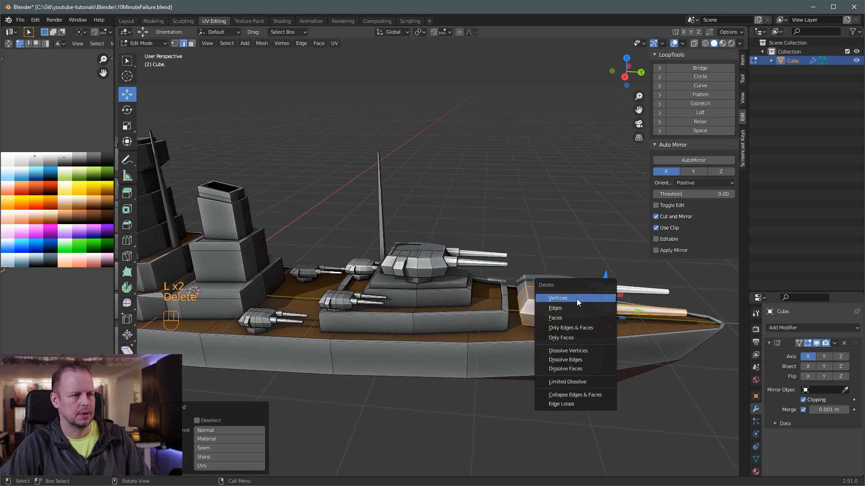
left_click(573, 301)
key("l")
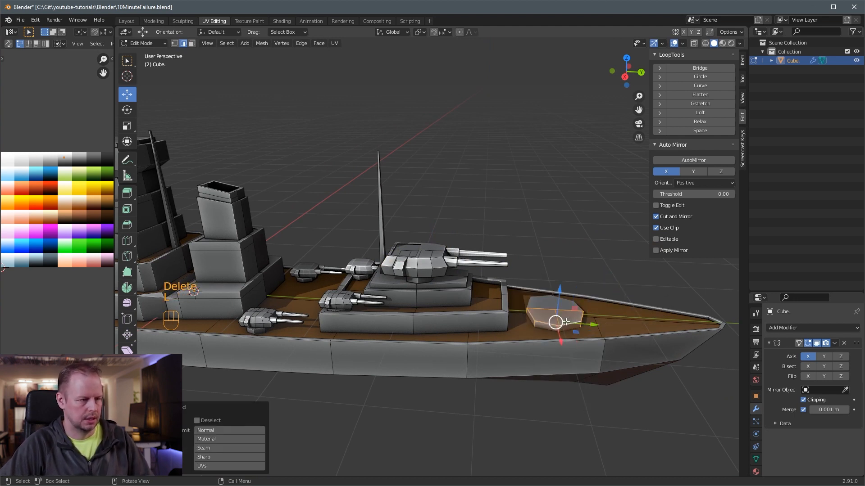
key("Delete")
left_click(568, 321)
Duplicate the whole raised aft turret, moving the copy 1.6658 m along Y and about 0.53 m down onto the aft deck
key("l")
key("l")
key("l")
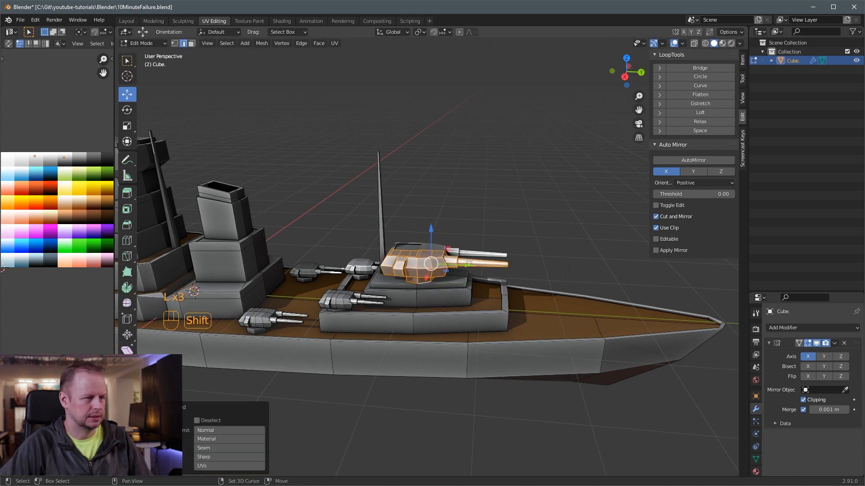
key("shift+d")
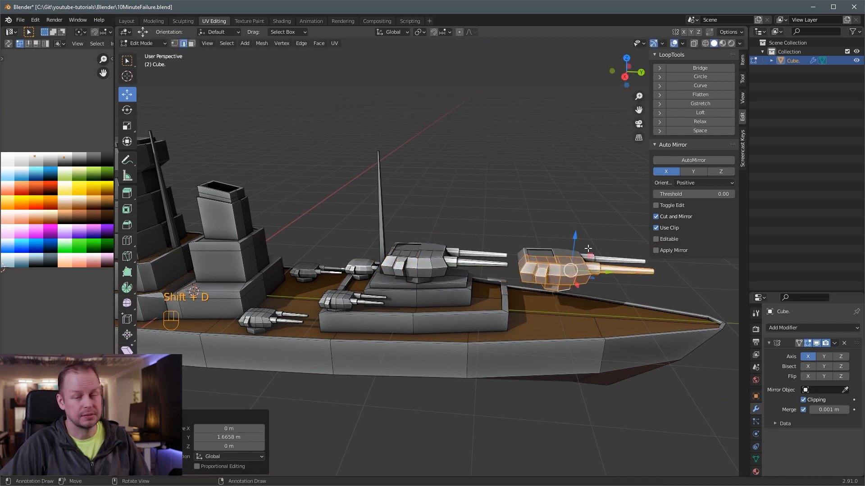
key("z")
left_click_drag(578, 279, 578, 280)
scroll(578, 281, "down", 6)
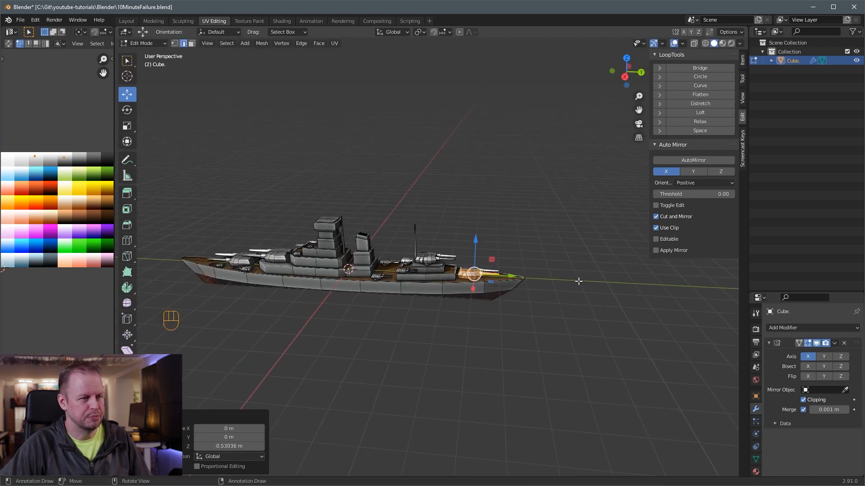
Delete the housings and barrels of both old fore main turrets
middle_click_drag(444, 287, 532, 327, "shift")
scroll(531, 326, "up", 4)
middle_click_drag(284, 331, 333, 335)
left_click(333, 335)
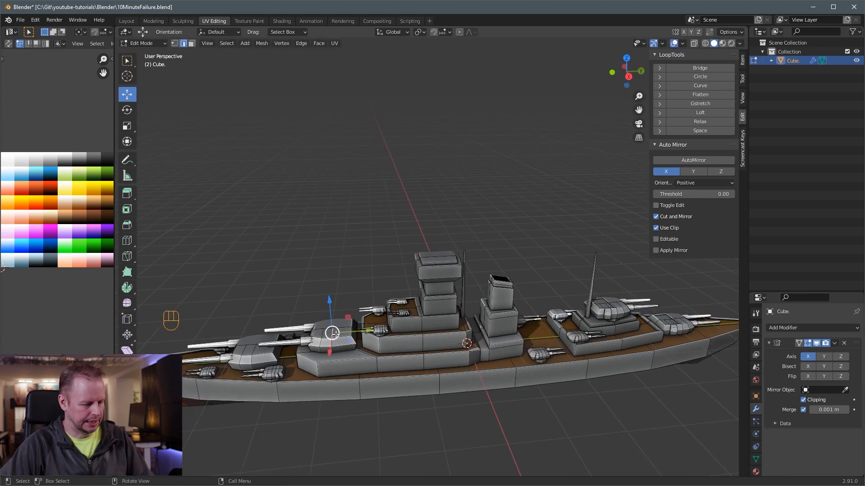
key("l")
key("l")
key("l")
key("l")
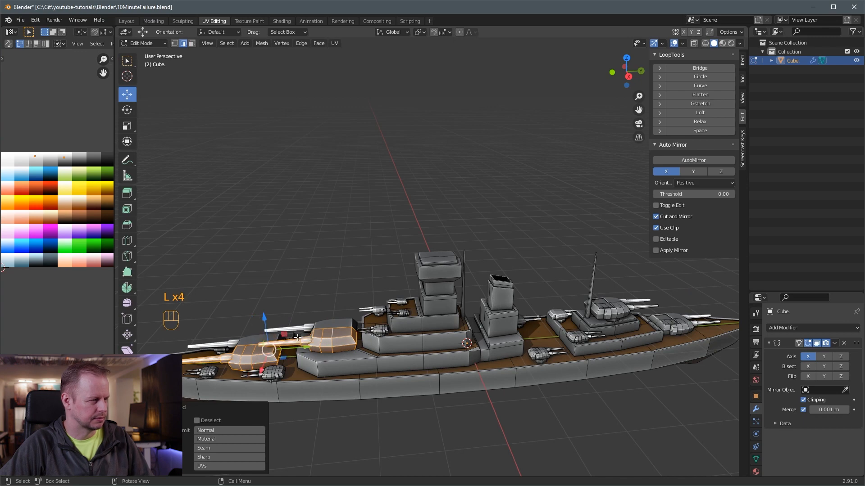
key("Delete")
left_click(296, 339)
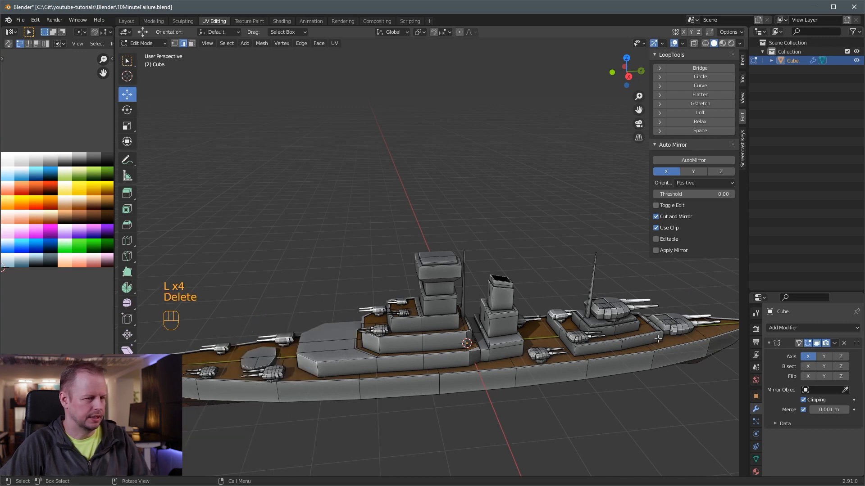
Duplicate the new aft-deck turret to the foredeck, moving it -9.4067 m along Y, and raise the copy about 0.364 m along Z
left_click(670, 328)
key("l")
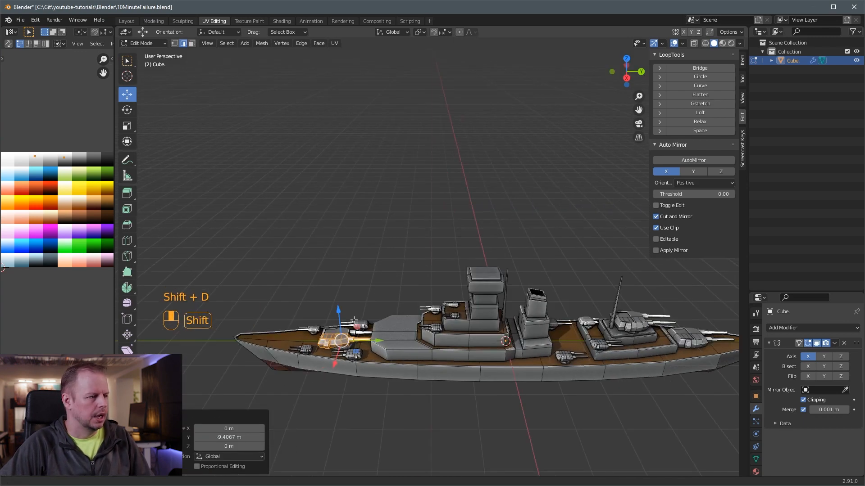
middle_click_drag(321, 337, 469, 326, "shift")
scroll(469, 324, "up", 8)
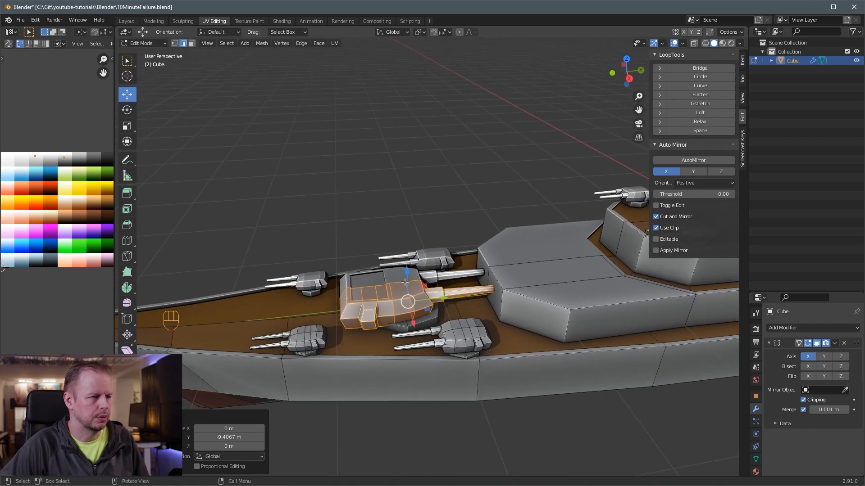
left_click_drag(405, 281, 423, 256)
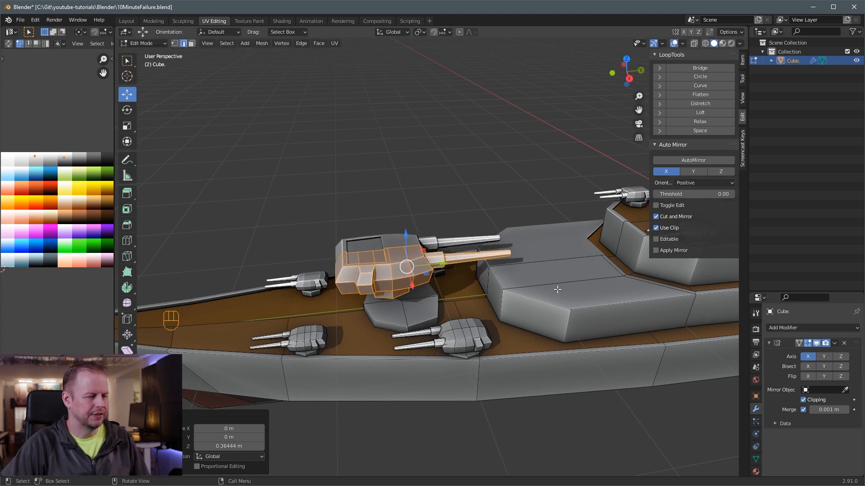
key("r")
key("z")
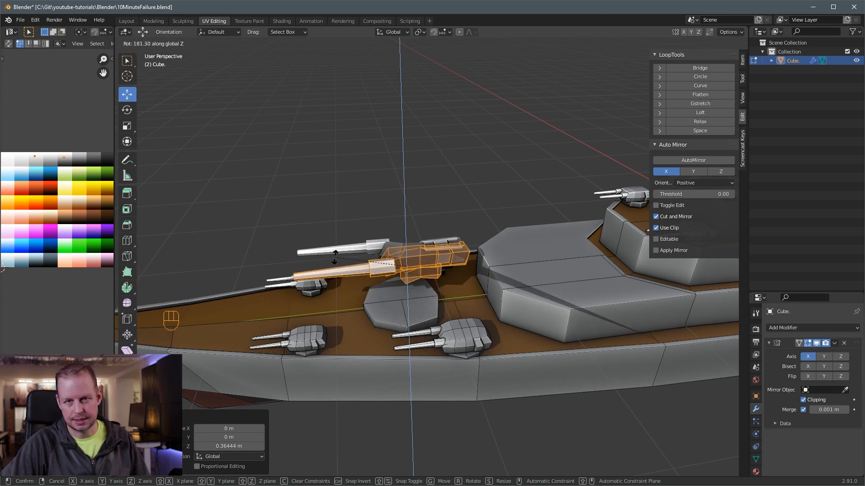
left_click(464, 293)
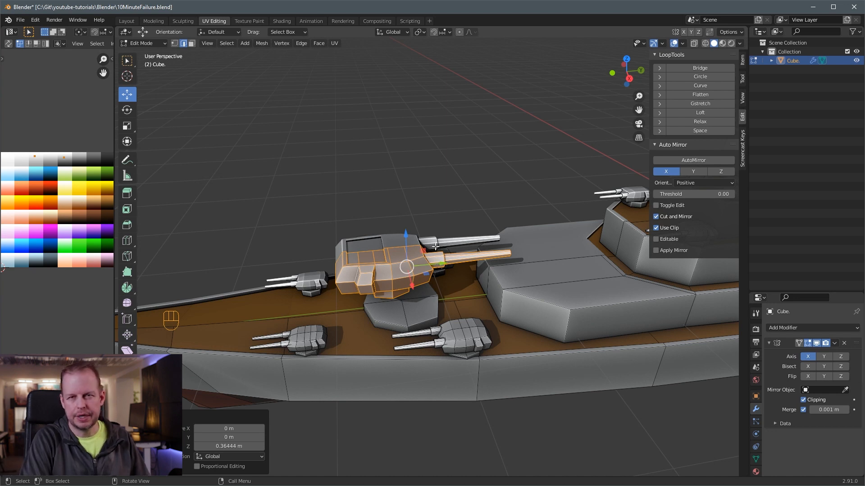
Flip the foredeck turret copy to face the bow by scaling it by -1 along Y
key("s")
type("y")
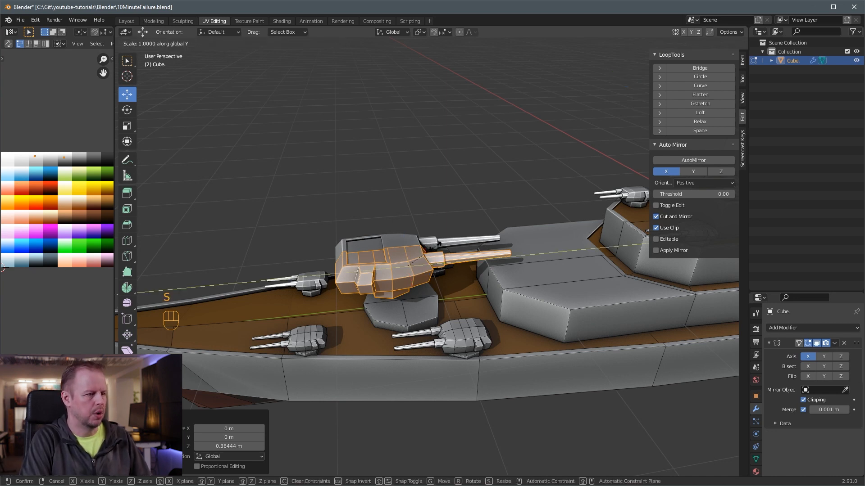
type("-1")
key("Return")
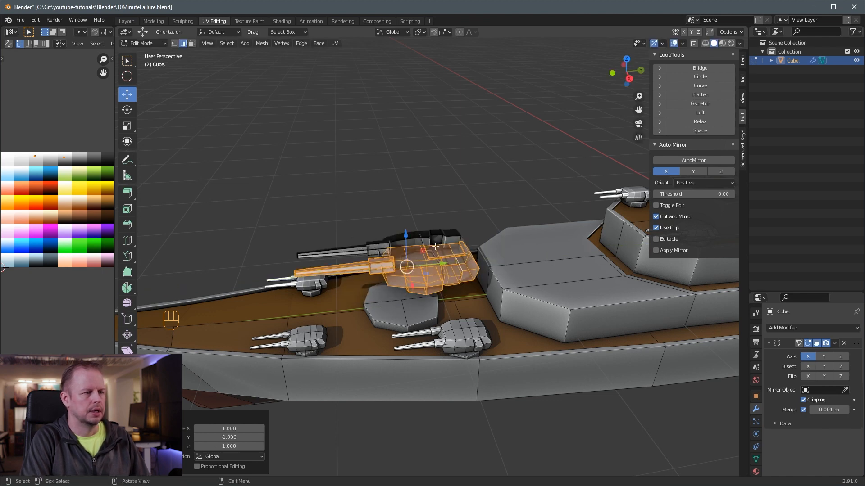
scroll(381, 318, "up", 3)
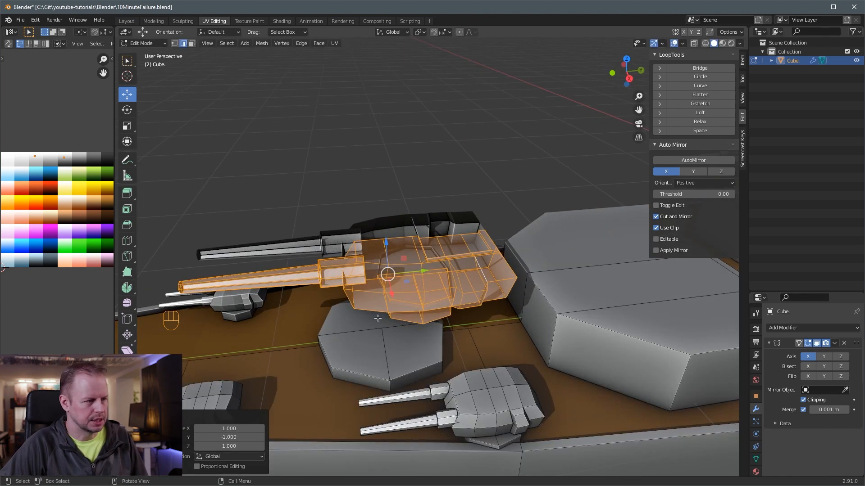
Turn backface culling off in the viewport shading and back on to compare the flipped turret's faces
middle_click_drag(378, 266, 389, 263)
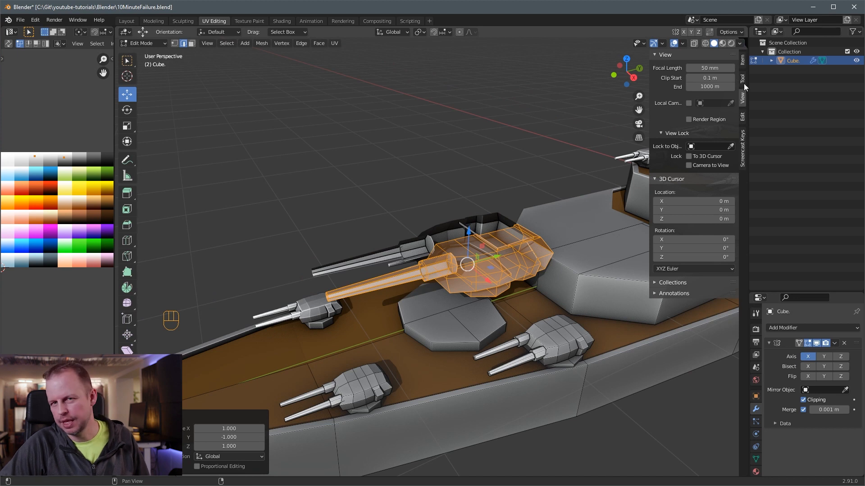
left_click_drag(746, 30, 744, 31)
left_click(739, 43)
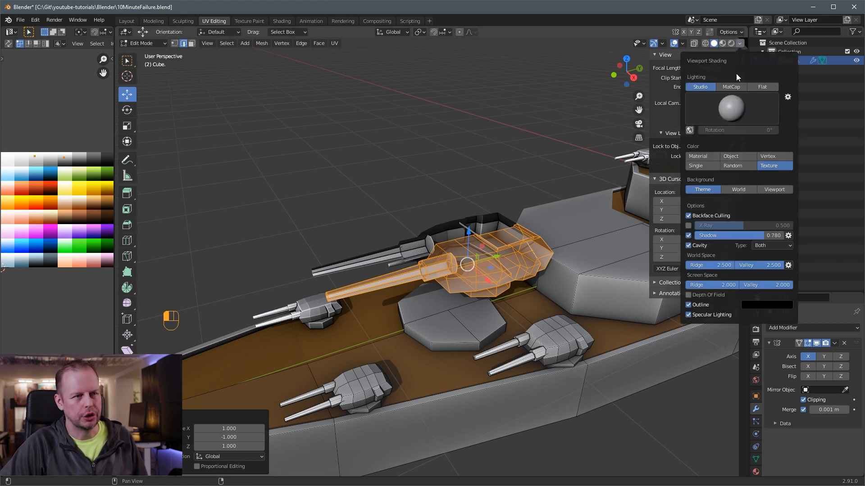
left_click(688, 216)
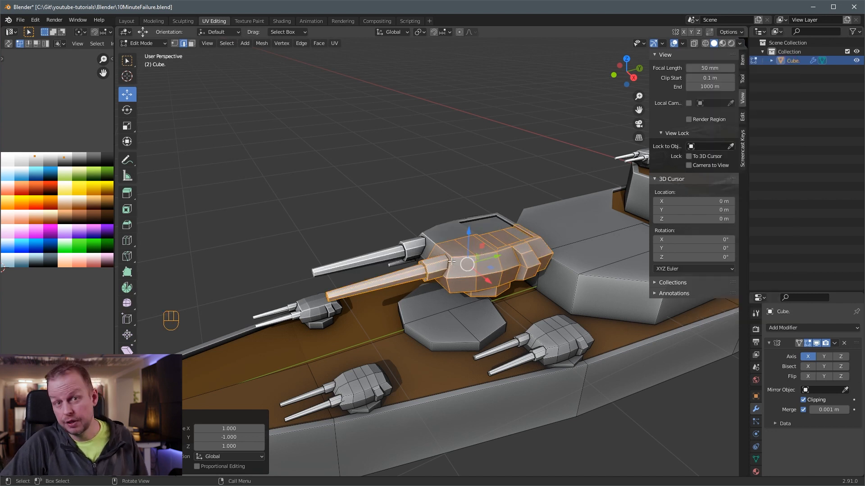
left_click(740, 43)
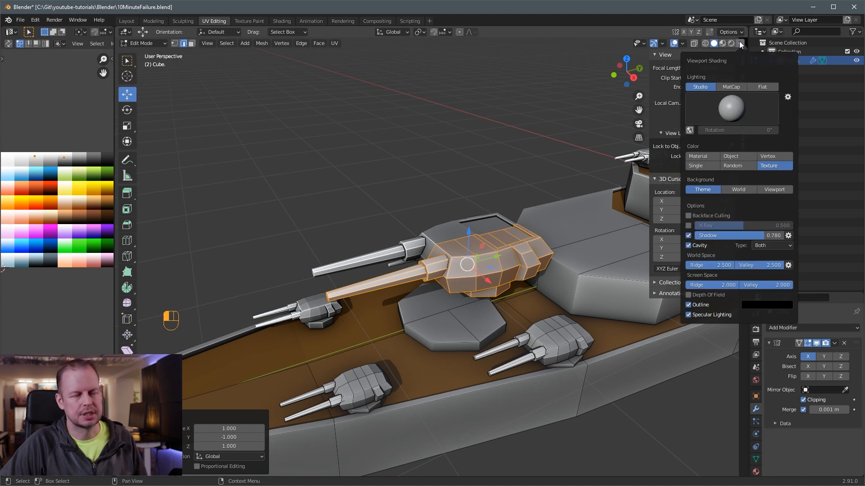
left_click(689, 225)
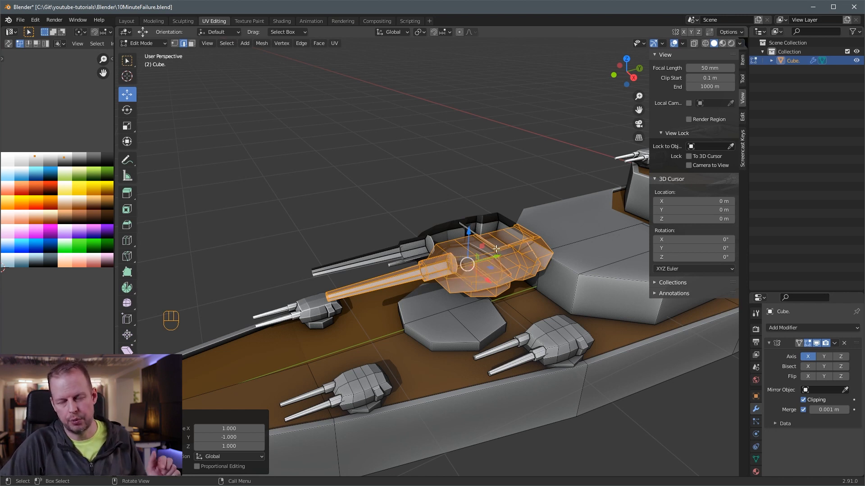
Recalculate the flipped foredeck turret's normals to face outside
mouse_move(523, 256)
middle_mouse_down()
mouse_move(555, 260)
mouse_move(526, 262)
middle_mouse_up()
scroll(522, 263, "up", 2)
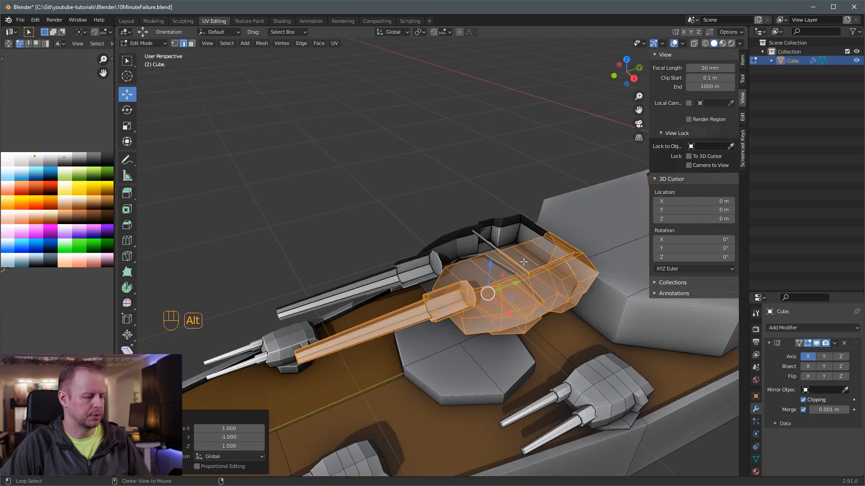
key("alt+n")
left_click(510, 262)
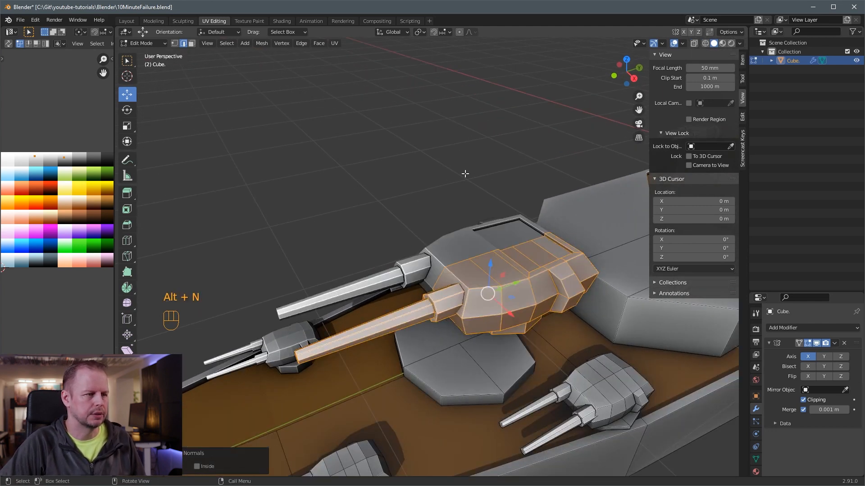
Seat the foredeck turret on its base by moving it -0.43766 m and then 0.0711 m along Z, nudging it slightly along Y
left_click(441, 166)
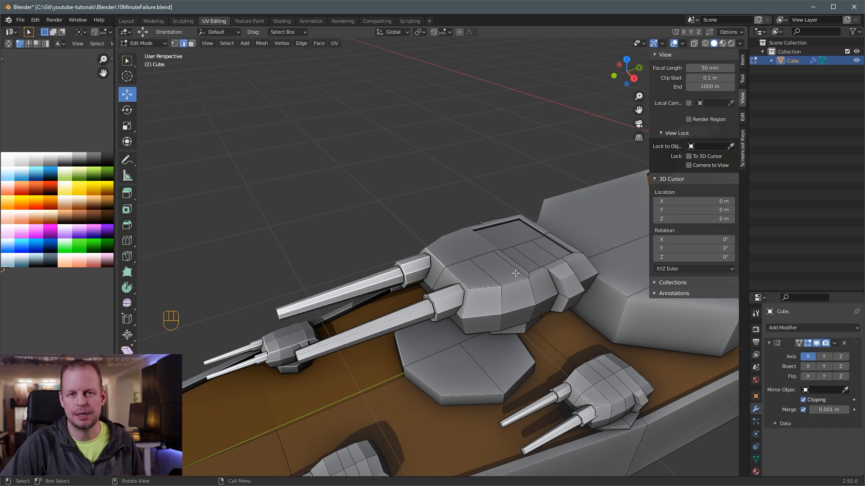
scroll(494, 281, "down", 2)
key("l")
key("l")
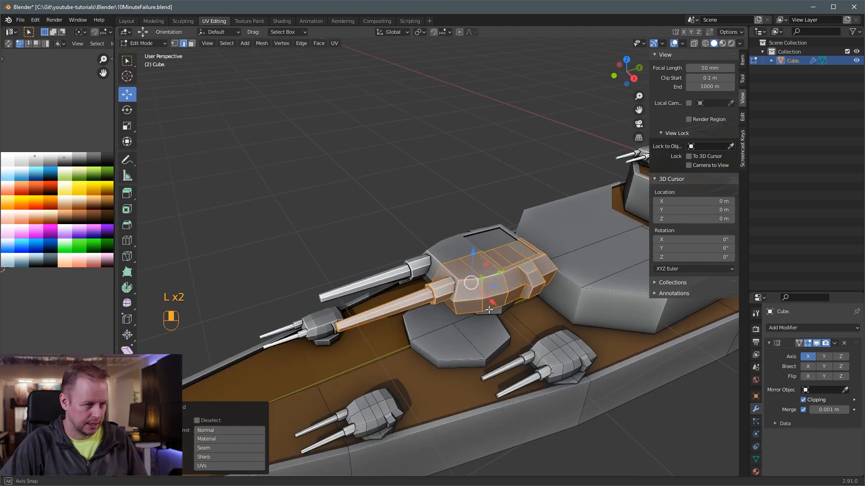
middle_click_drag(491, 312, 490, 299)
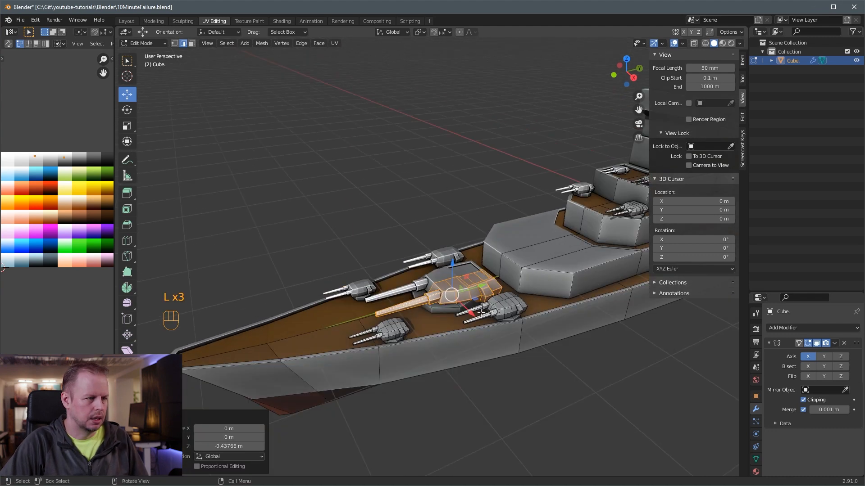
mouse_move(470, 318)
left_mouse_down()
mouse_move(456, 305)
mouse_move(464, 313)
left_mouse_up()
key("ctrl+z")
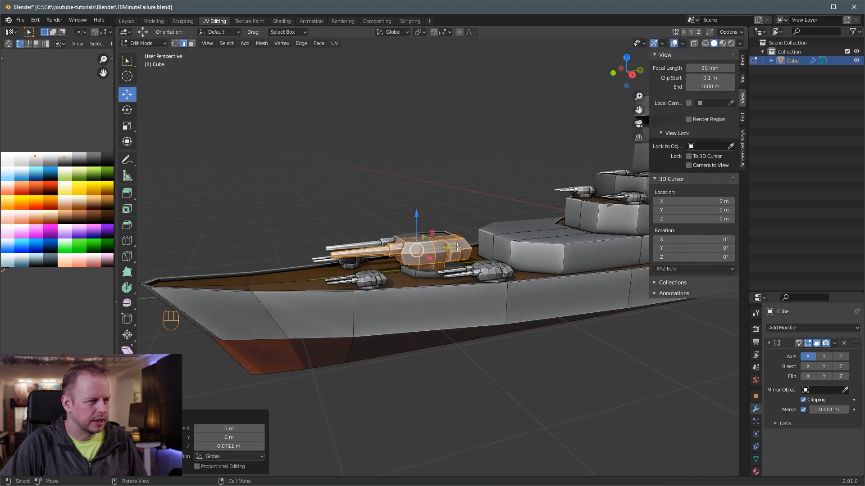
Lengthen the foredeck turret's barrels by moving their muzzle end faces -0.21053 m along Y
key("3")
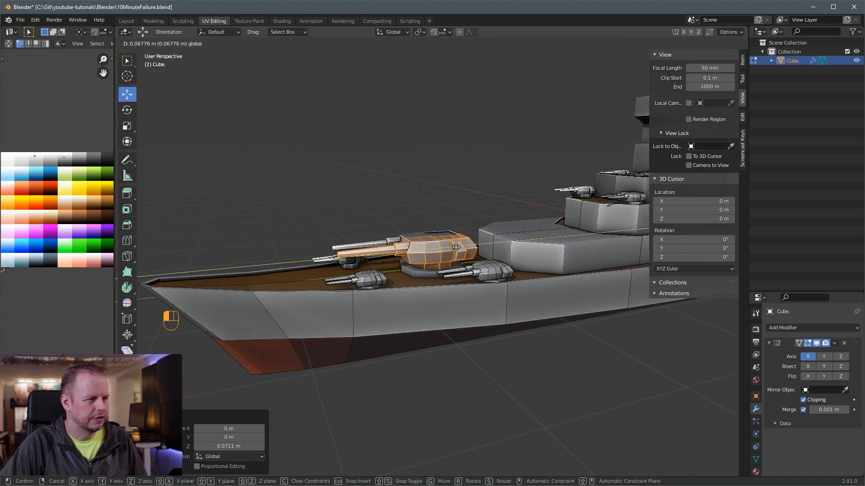
scroll(368, 305, "up", 3)
left_click(366, 305)
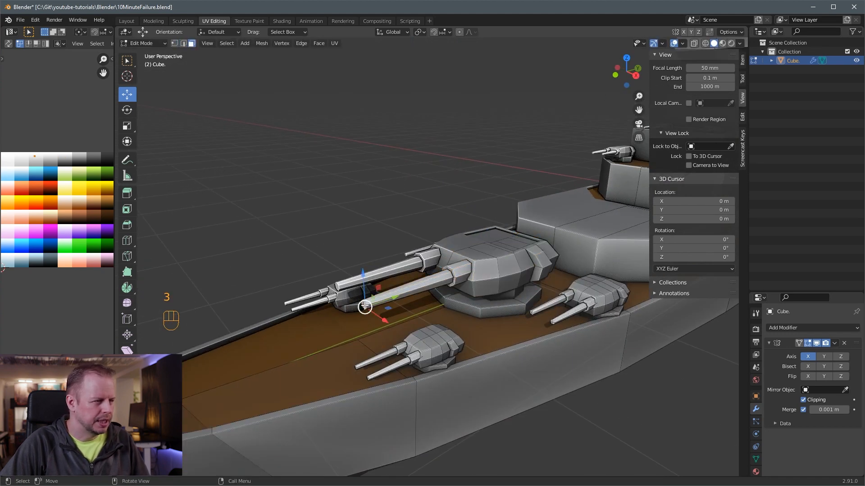
scroll(380, 296, "up", 4)
middle_click_drag(380, 296, 389, 288)
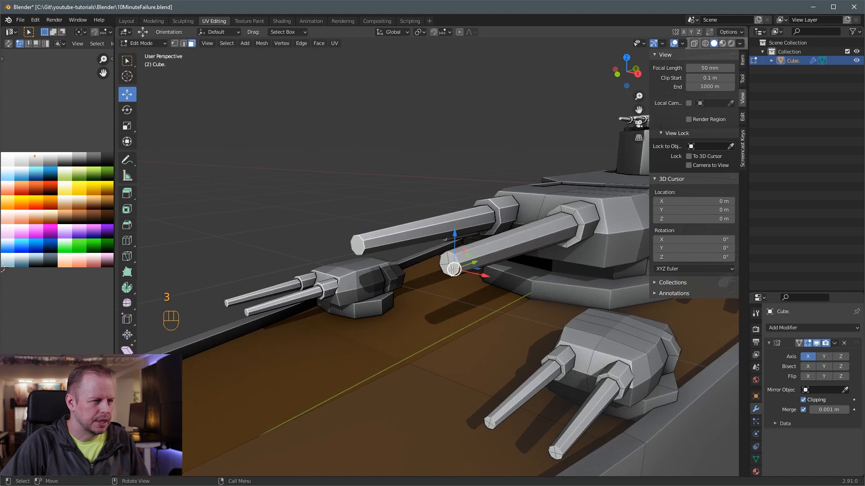
left_click(445, 269, "shift")
left_click(445, 259, "shift")
left_click(454, 259, "shift")
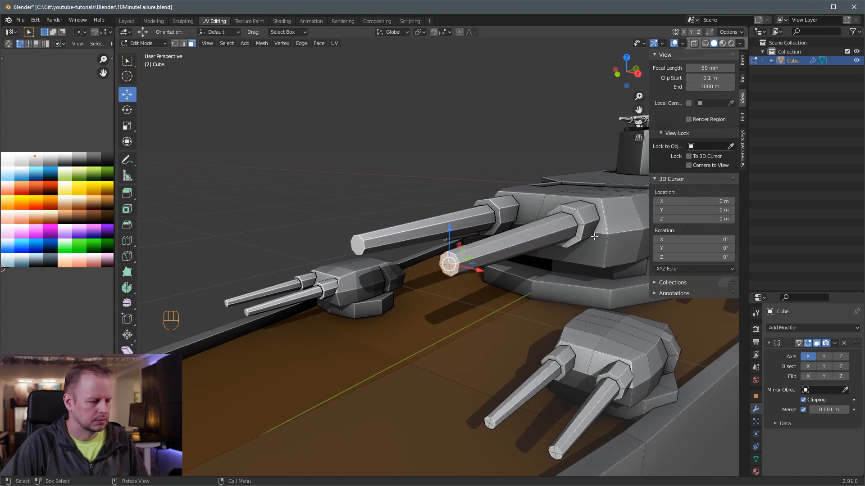
scroll(484, 257, "down", 6)
scroll(392, 298, "up", 3)
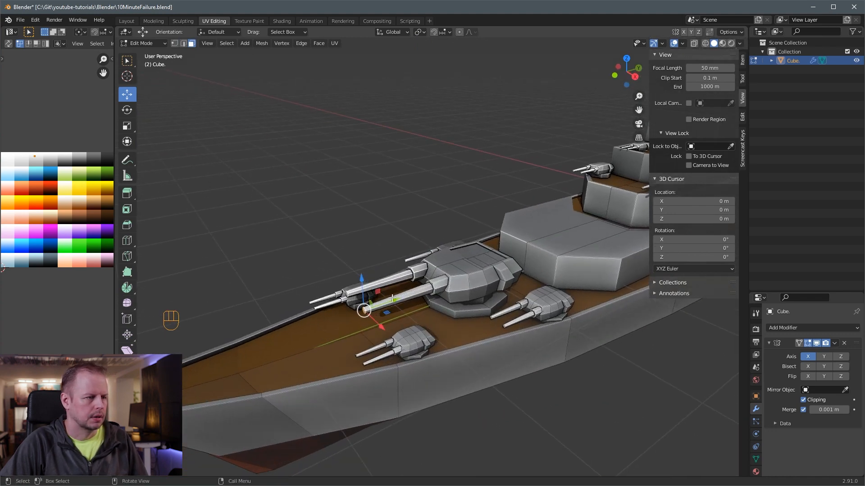
left_click_drag(391, 302, 364, 317)
middle_click_drag(363, 317, 395, 314)
scroll(479, 319, "up", 3)
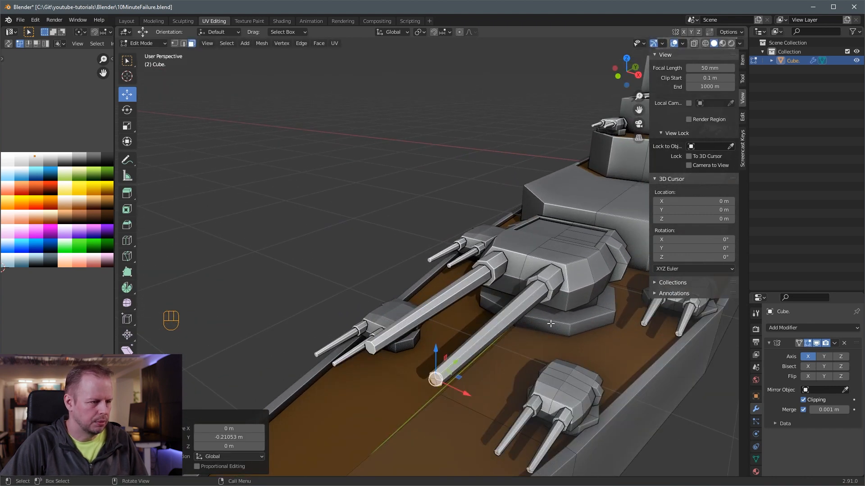
Inset the muzzle faces by about 0.011 m and extrude them inward to hollow out the barrel ends
key("i")
left_click(554, 323)
key("e")
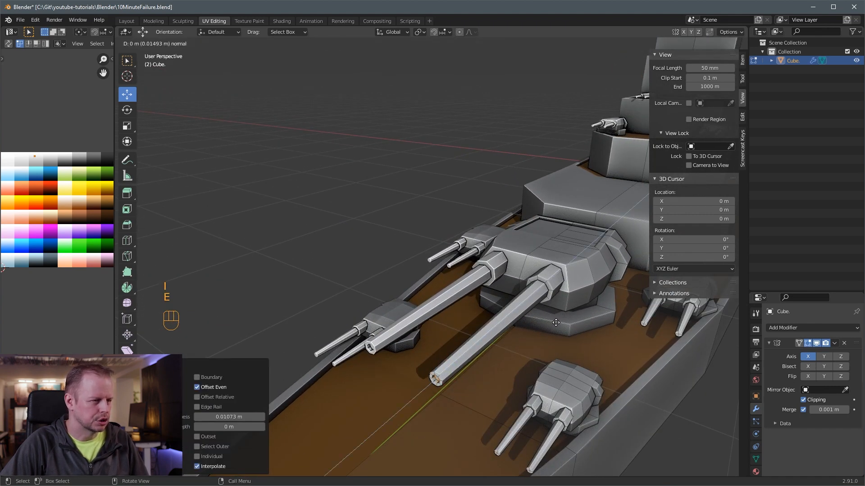
left_click(568, 320)
Expand the selection to the whole bore and move its UVs onto the near-black swatch of the palette
key("ctrl+KP_Add")
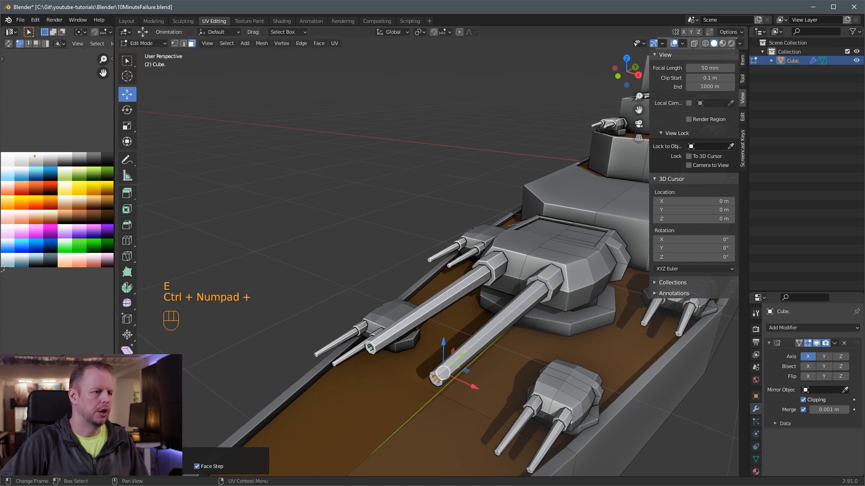
key("g")
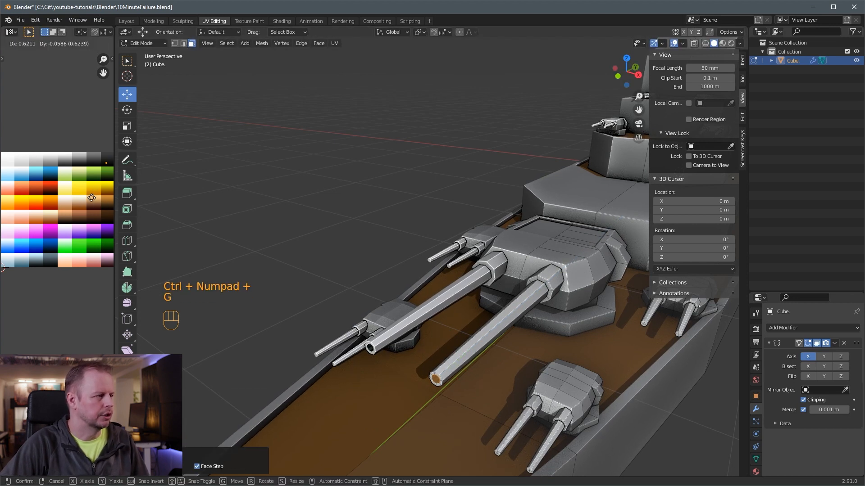
right_click(91, 198)
Select all linked parts of the foredeck turret, including its barrel and neck, and duplicate them in place
key("l")
key("l")
key("l")
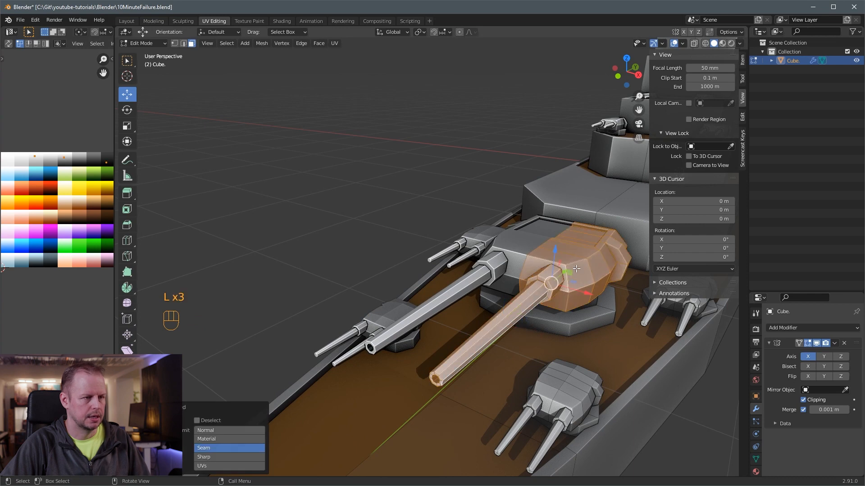
scroll(576, 269, "down", 5)
middle_click_drag(559, 221, 523, 226)
key("shift+d")
right_click(522, 226)
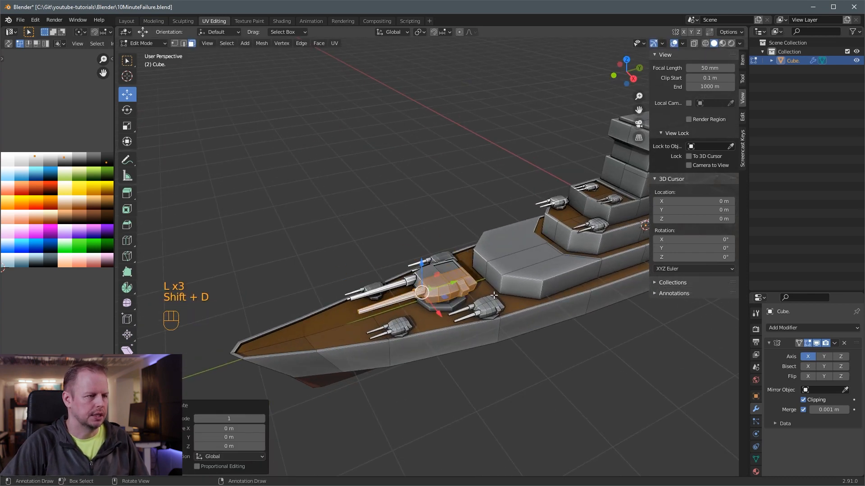
key("ctrl+z")
scroll(478, 306, "up", 4)
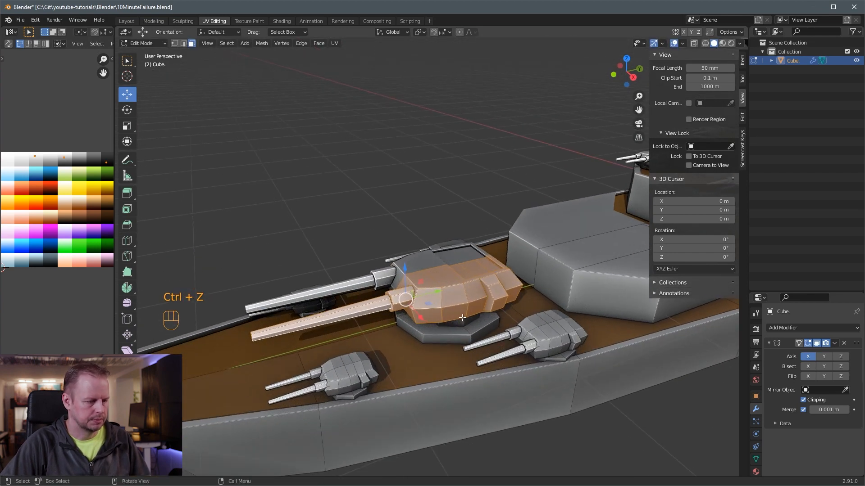
key("l")
key("shift+d")
key("ctrl+z")
Raise the turret copy, move it aft along Y over the forward superstructure tier, and lower it 0.082144 m onto it
left_click_drag(404, 268, 406, 241)
scroll(408, 226, "down", 3)
middle_click_drag(408, 225, 433, 198)
left_click_drag(432, 233, 504, 229)
left_click_drag(508, 196, 511, 211)
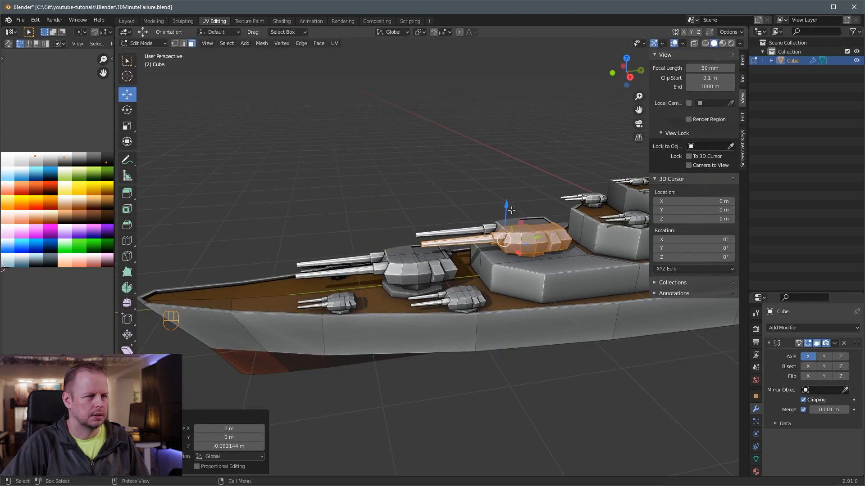
Make a recessed brown deck on the forward superstructure tier by insetting its top face 0.04808 m and sinking it 0.026575 m
left_click(556, 278)
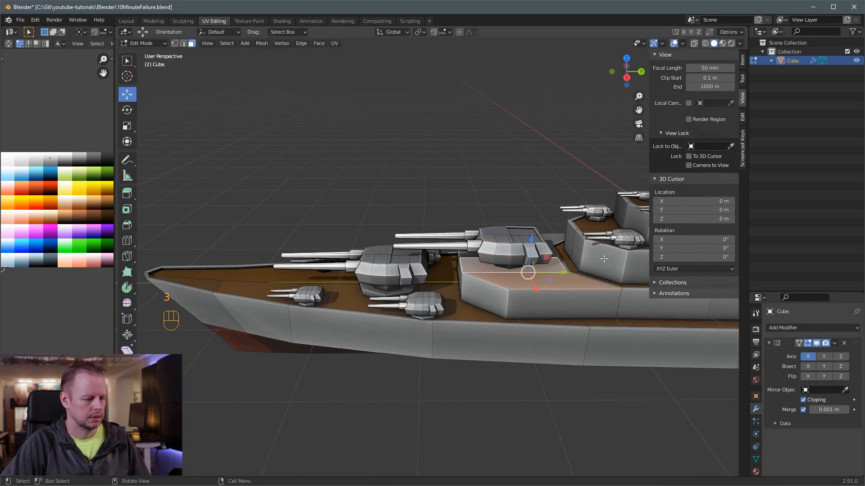
key("i")
left_click(552, 263)
key("e")
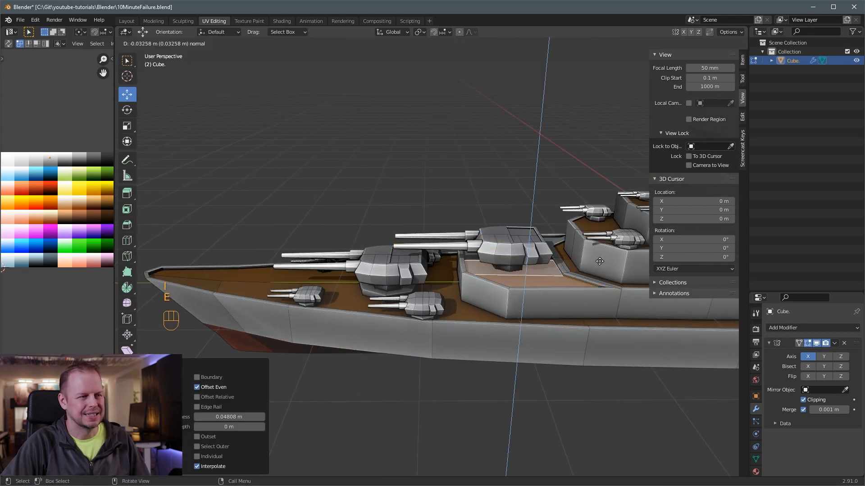
left_click(600, 262)
key("g")
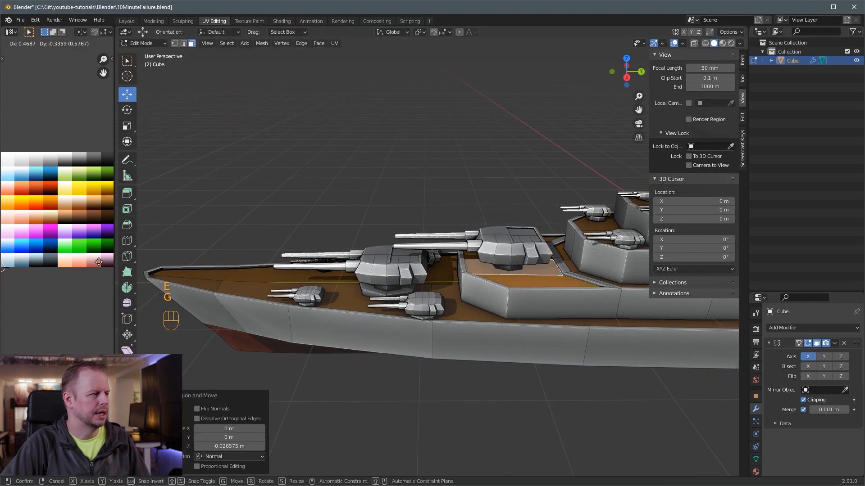
left_click(104, 267)
Add one centred horizontal loop cut around the lowest block of the bridge tower
middle_click_drag(435, 221, 302, 248, "shift")
middle_click_drag(302, 248, 527, 265)
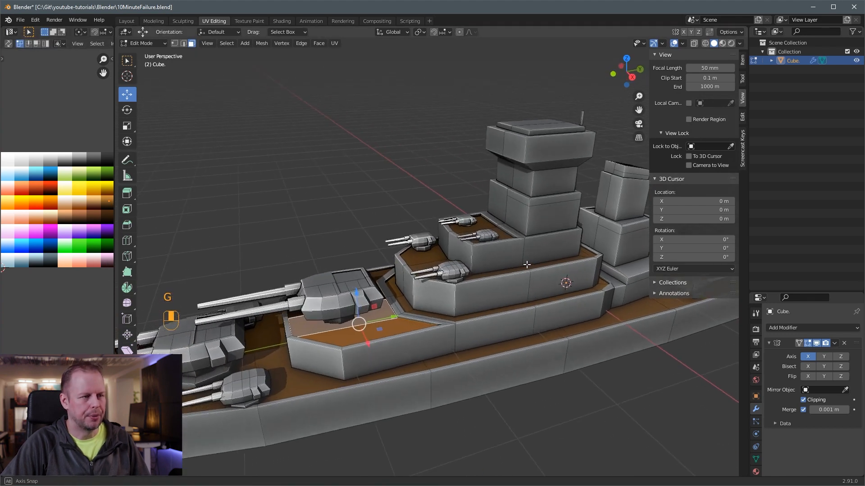
scroll(527, 265, "up", 3)
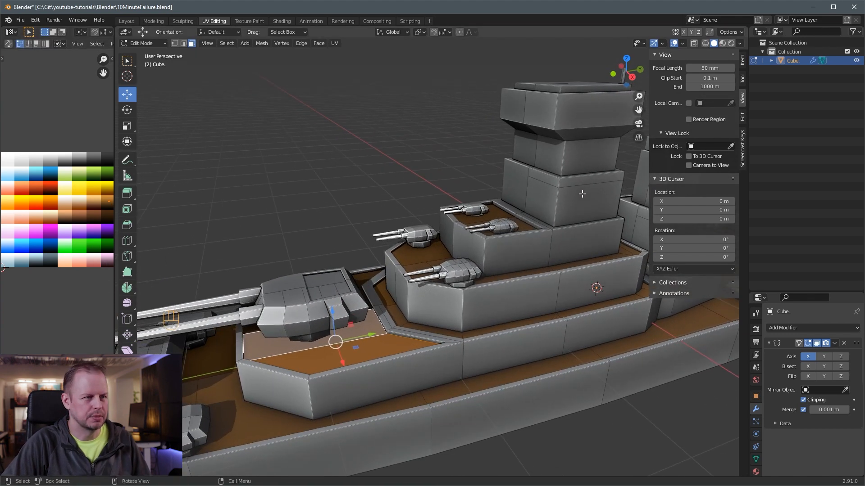
middle_click_drag(582, 194, 574, 170)
key("3")
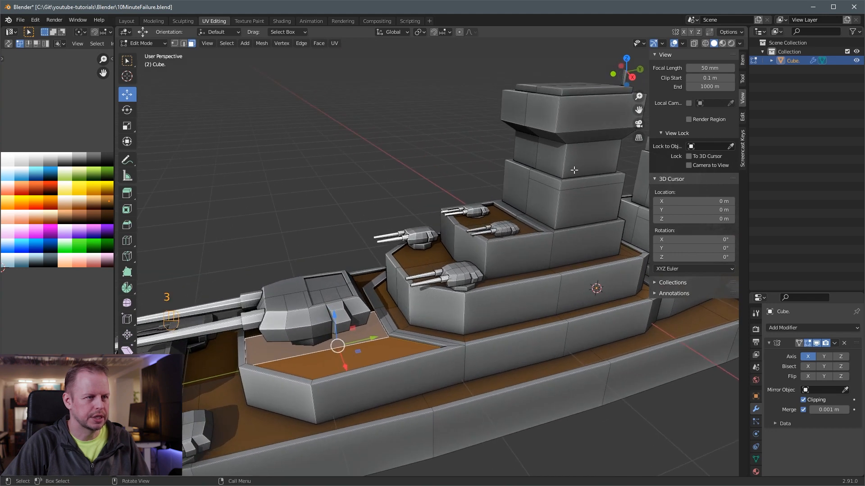
left_click(573, 170)
scroll(574, 170, "down", 2)
key("ctrl+r")
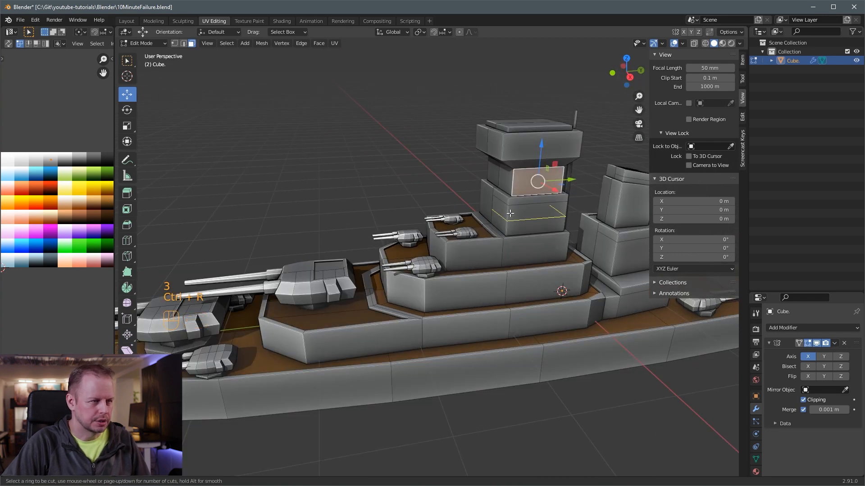
left_click(510, 214)
right_click(510, 214)
Add three evenly spaced vertical loop cuts through the front of the bridge tower
middle_click_drag(510, 214, 536, 221)
key("ctrl+r")
scroll(531, 205, "up", 2)
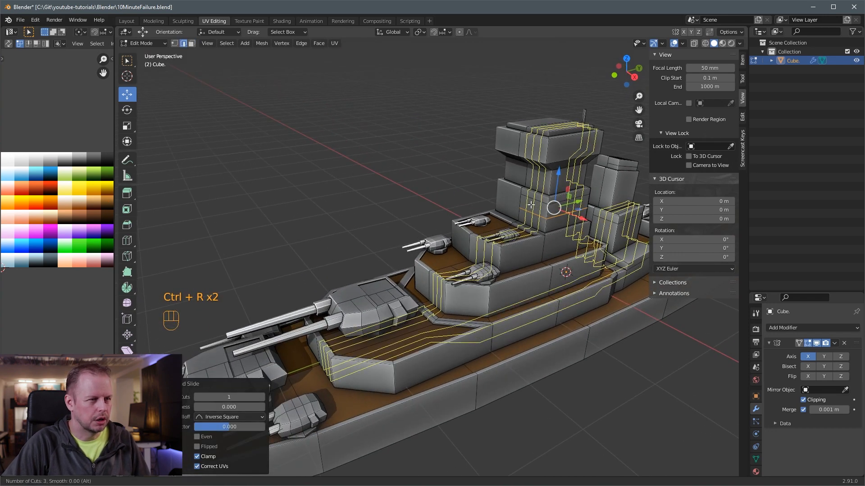
left_click(531, 205)
right_click(531, 205)
Inset four front faces of the tower's lowest block individually by 0.01926 m and recolour these windows with the near-black swatch
key("3")
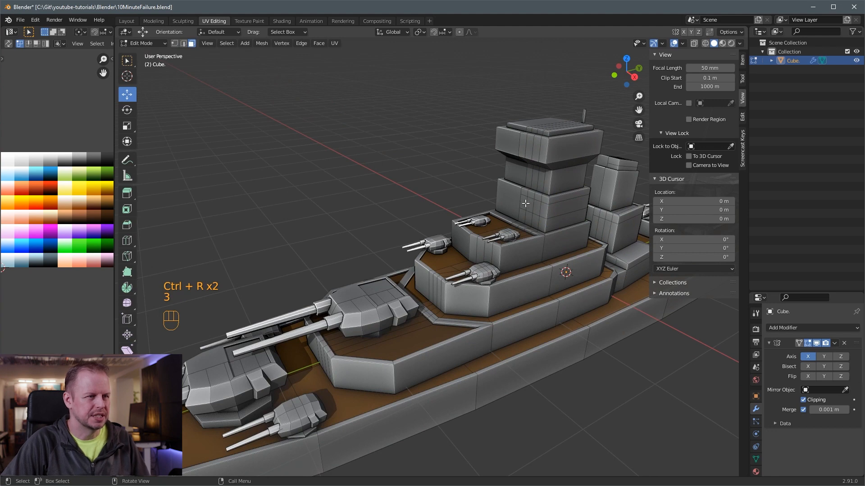
middle_click_drag(525, 204, 505, 212, "shift")
left_click(509, 216, "shift")
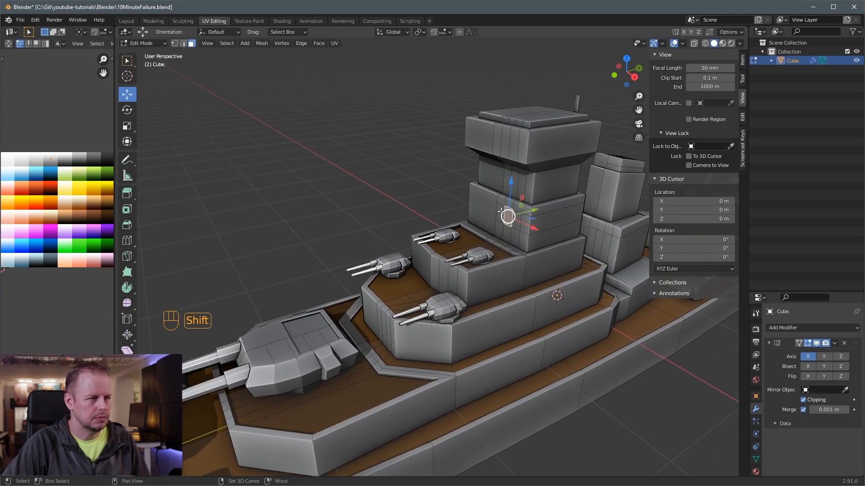
left_click(501, 212, "shift")
left_click(516, 220, "shift")
left_click(525, 223, "shift")
key("i")
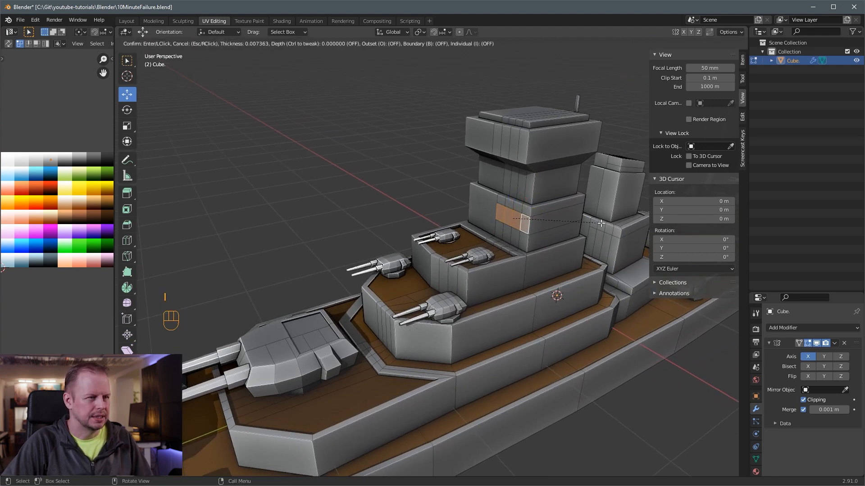
key("i")
left_click(600, 223)
key("g")
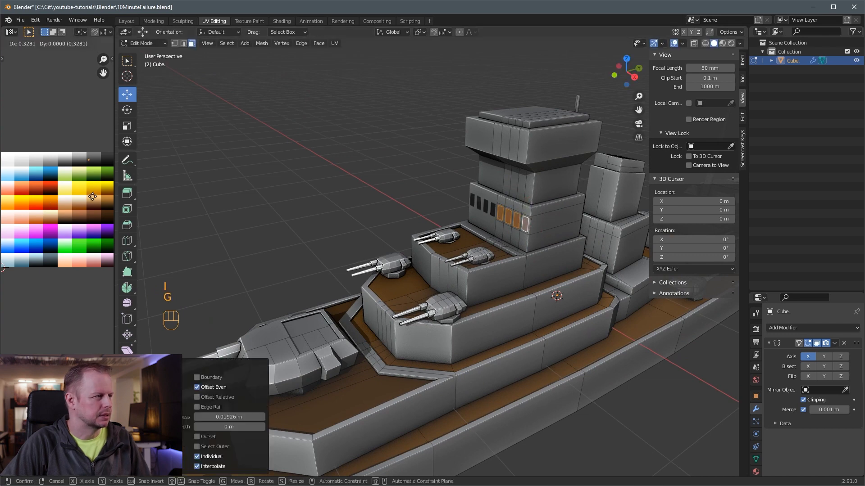
left_click(106, 198)
Add three evenly spaced horizontal loop cuts around the superstructure tier that carries the first pair of small turrets
scroll(428, 322, "down", 3)
middle_click_drag(429, 325, 415, 311)
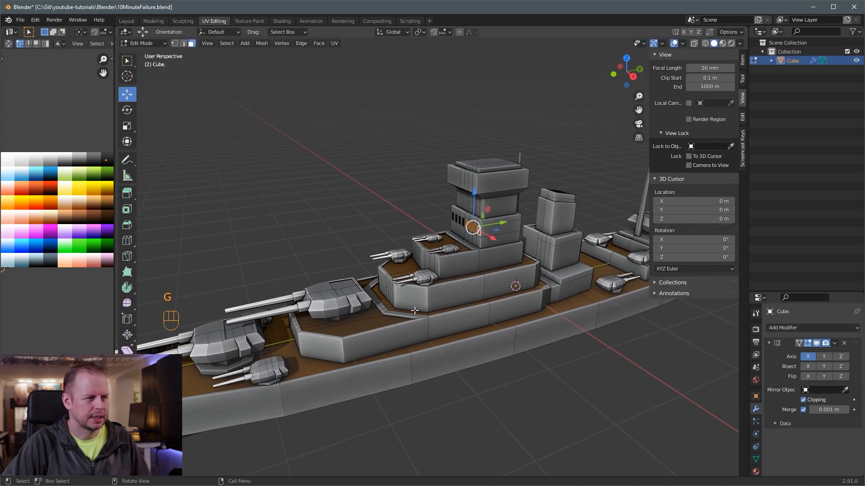
key("ctrl+r")
scroll(448, 294, "up", 1)
scroll(448, 293, "up", 1)
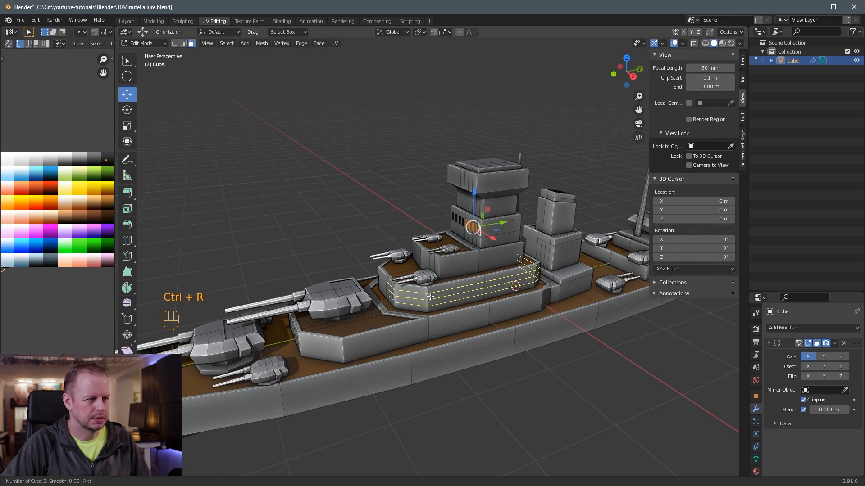
left_click(448, 293)
right_click(448, 293)
Add three vertical loop cuts through the tier's forward side panel and four through its aft side panel
key("ctrl+r")
scroll(448, 292, "up", 2)
left_click(448, 292)
right_click(448, 292)
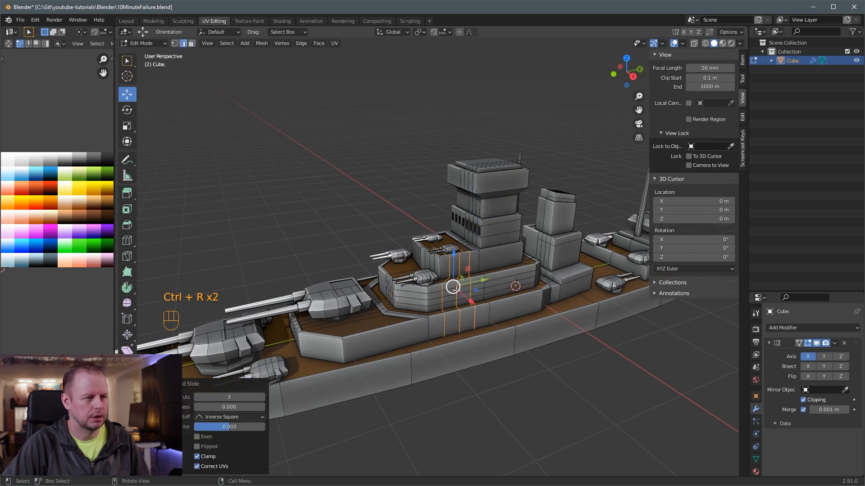
key("ctrl+r")
left_click(516, 284)
right_click(516, 284)
Add two vertical loop cuts through the angled front panel of the same superstructure tier
key("ctrl+r")
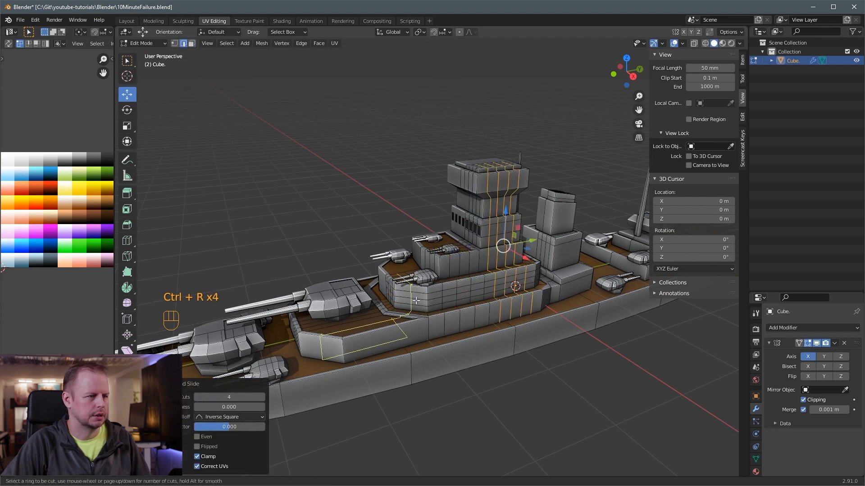
scroll(410, 296, "up", 2)
left_click(410, 296)
right_click(411, 295)
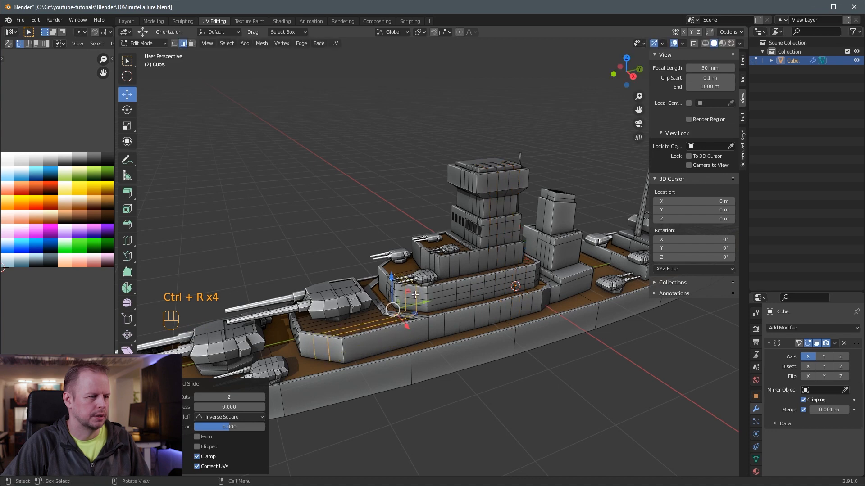
Select the horizontal face loop just below mid-height on the superstructure tier with the loop cuts and thin it to alternating faces with Checker Deselect
key("3")
key("a")
key("a")
key("a")
key("a")
key("a")
key("a")
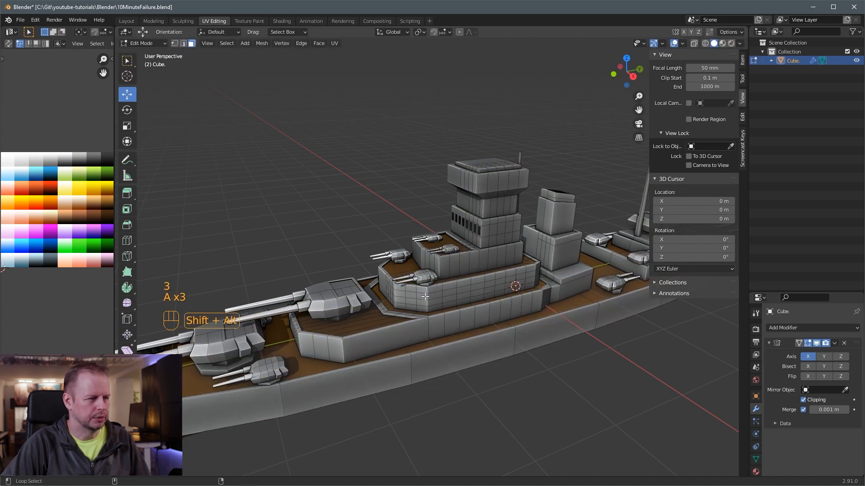
left_click(432, 299, "alt+shift")
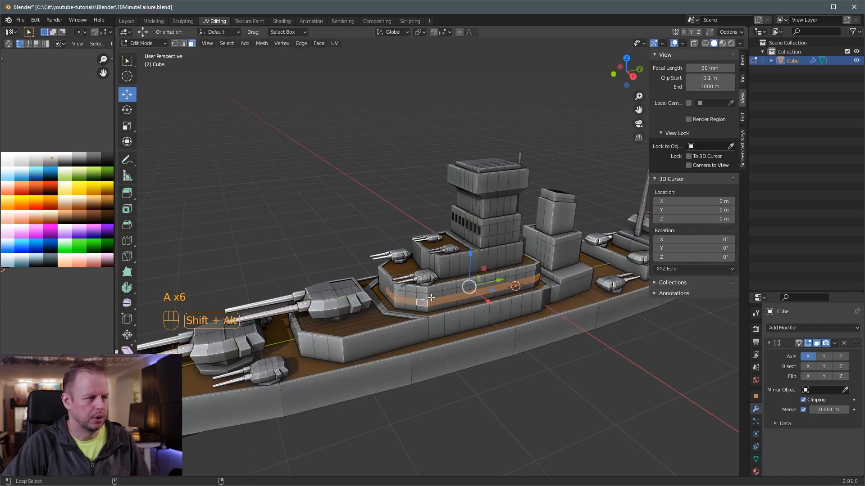
middle_click_drag(430, 296, 489, 277)
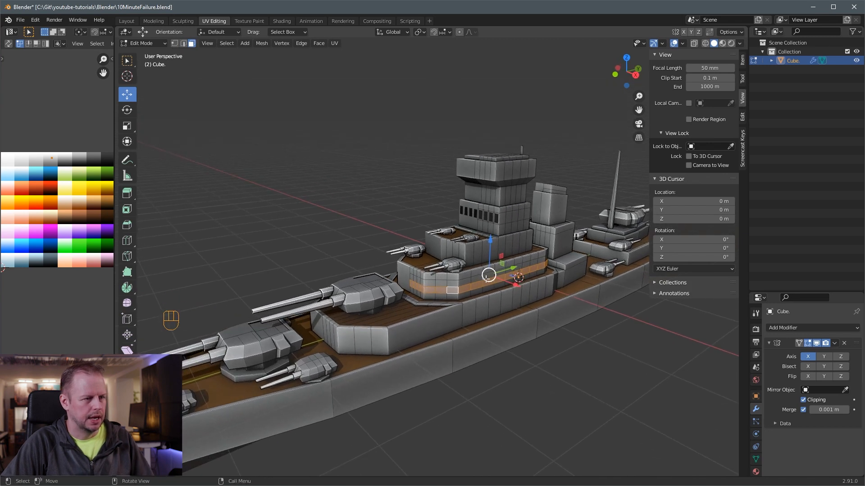
key("F3")
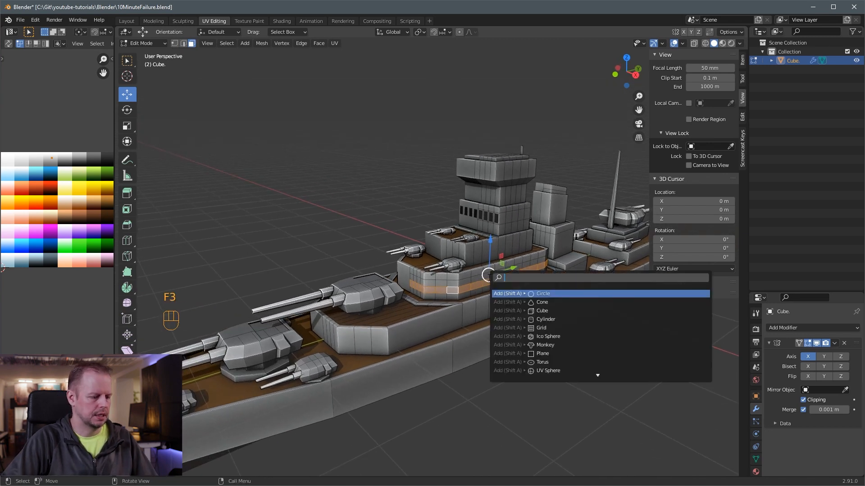
type("checker")
key("Return")
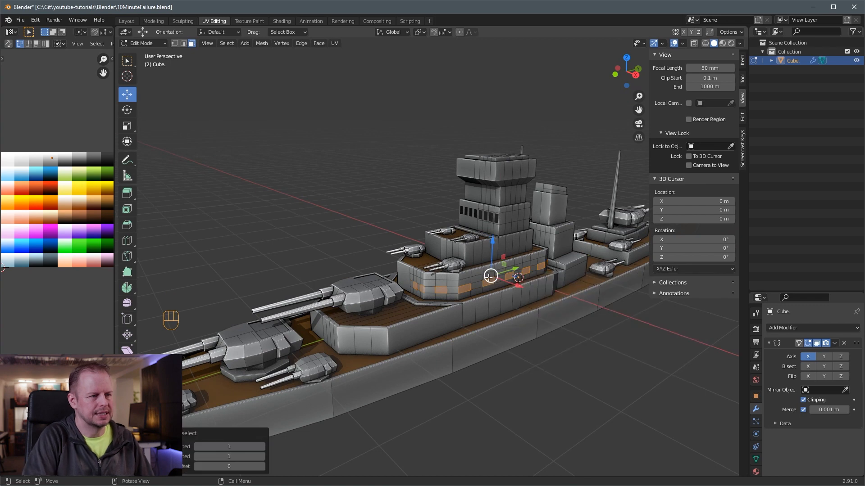
Recolour the alternating tier faces as windows by moving their UVs onto the near-black palette swatch
key("g")
left_click(109, 174)
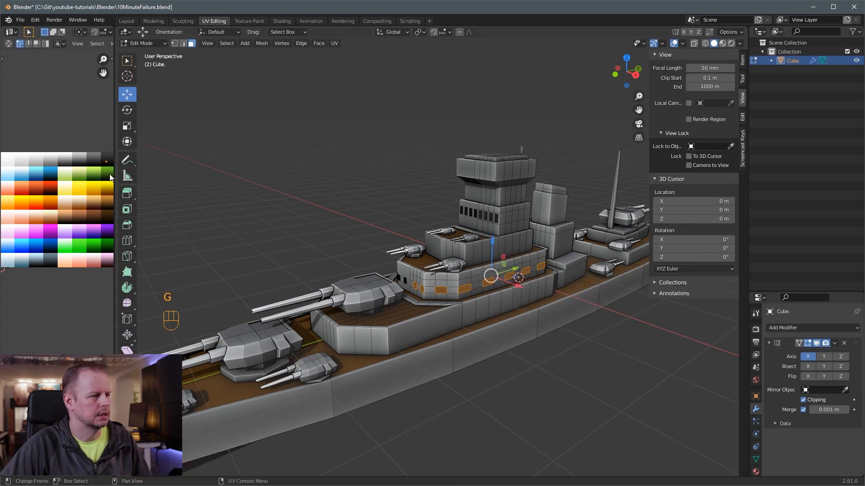
left_click(630, 400)
Examine the whole warship from several angles and distances, in both object and edit mode, to judge the window openings
middle_click_drag(590, 361, 557, 359)
scroll(557, 359, "down", 1)
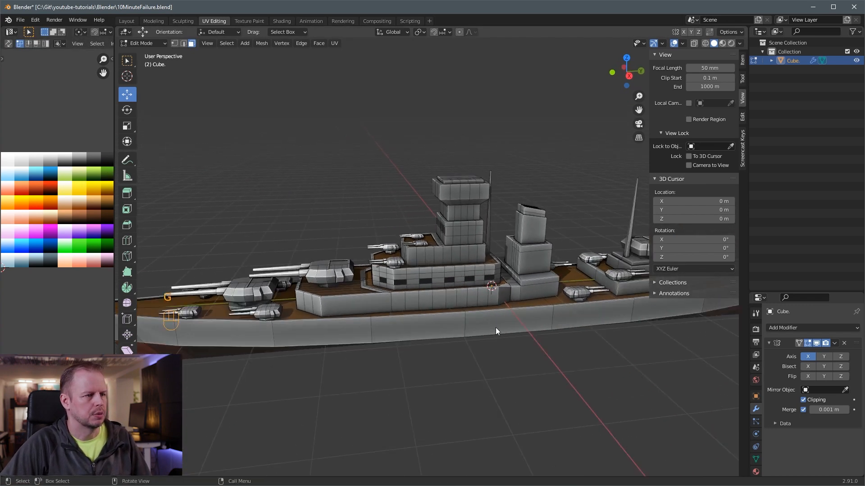
key("Tab")
scroll(469, 333, "down", 2)
middle_click_drag(467, 333, 491, 326)
scroll(542, 310, "up", 1)
scroll(542, 307, "up", 1)
middle_click_drag(542, 307, 496, 261)
key("Tab")
scroll(557, 287, "down", 2)
key("Tab")
scroll(518, 271, "up", 3)
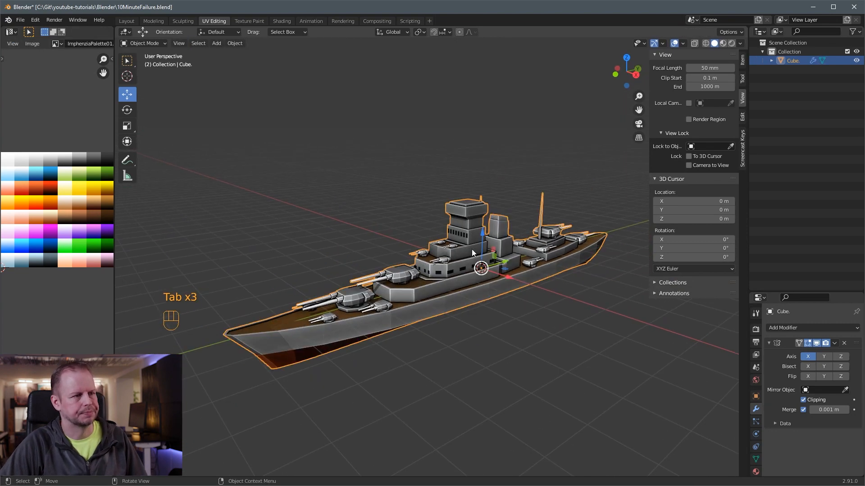
key("Tab")
key("Tab")
scroll(522, 261, "down", 2)
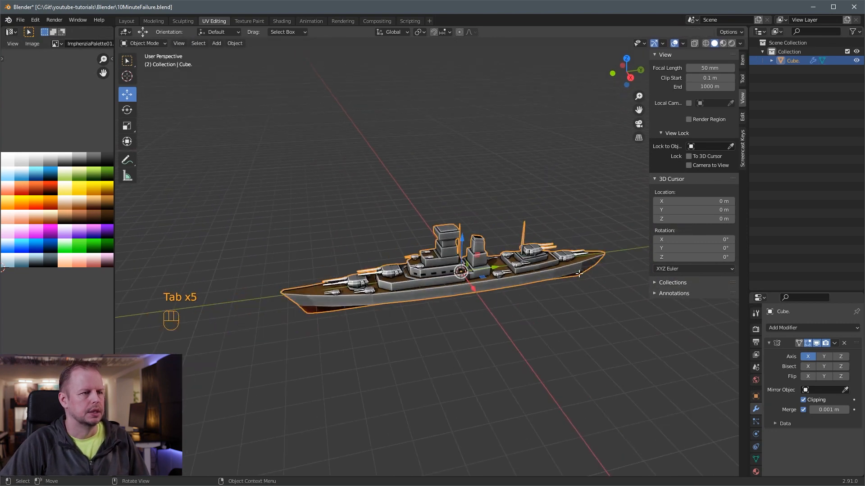
key("Tab")
key("a")
key("a")
key("a")
middle_click_drag(523, 261, 467, 312)
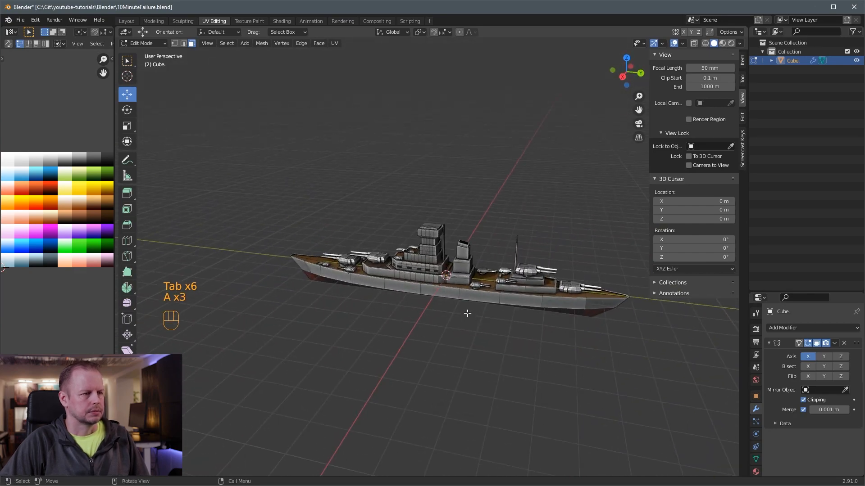